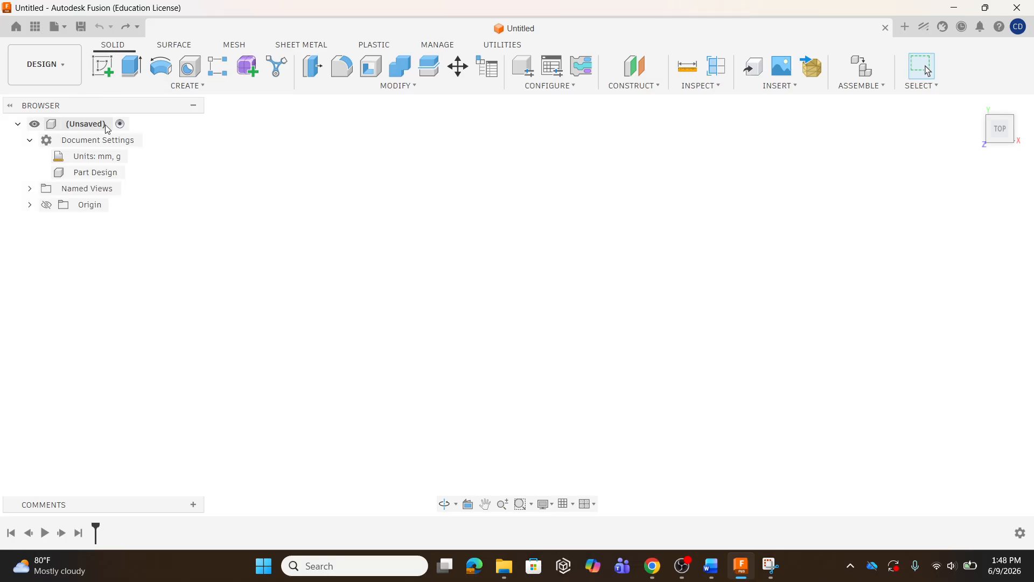
Open and close the data panel to view the project's files
mouse_move(77, 155)
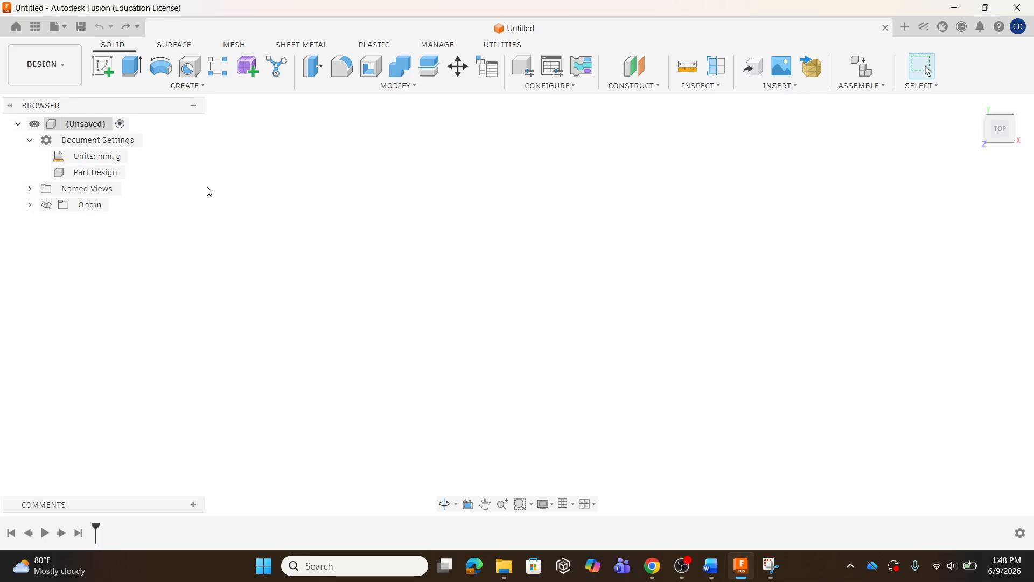
left_click(35, 27)
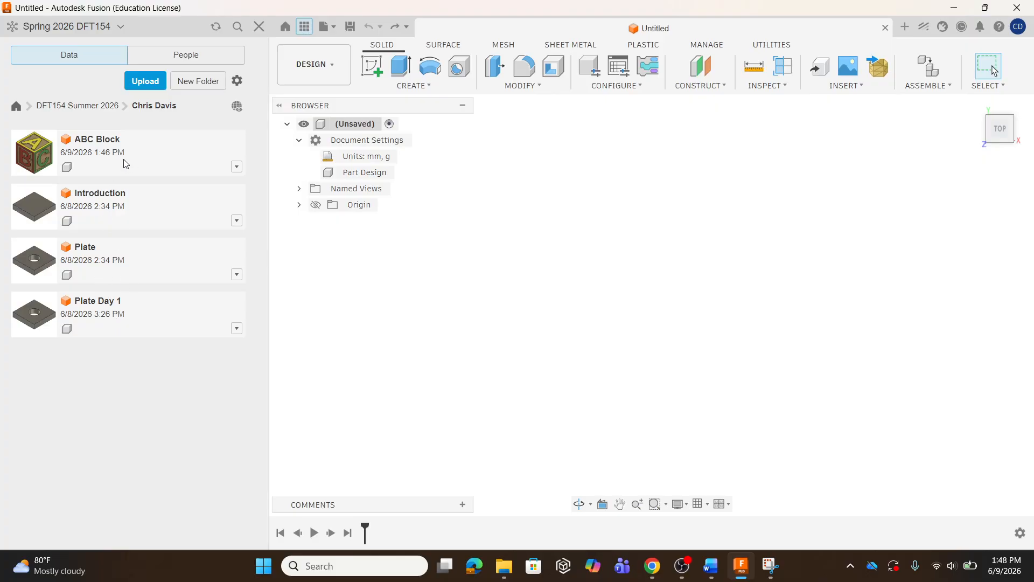
left_click(299, 28)
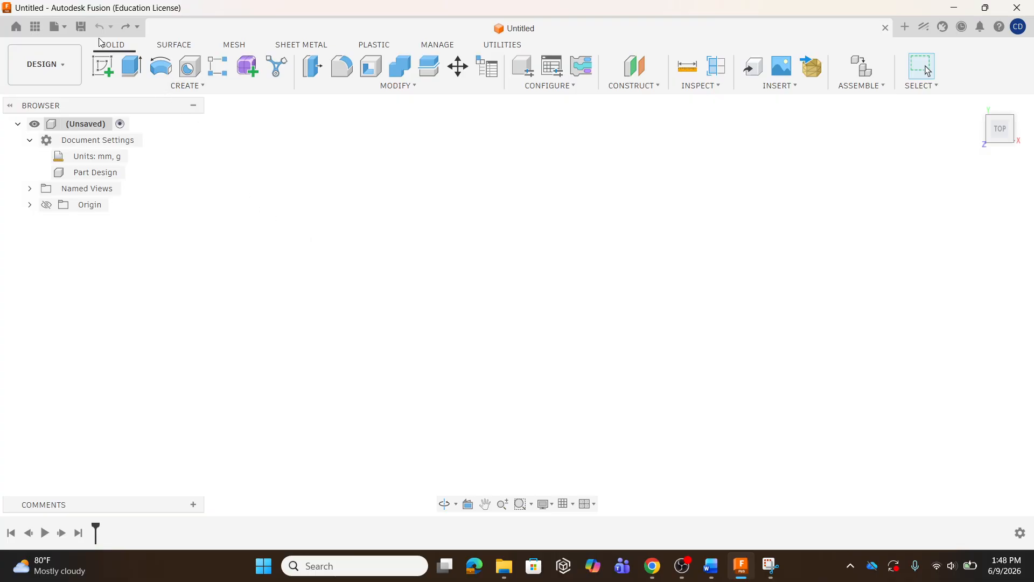
Save the new design as Day 2 Block in the current project folder
left_click(82, 28)
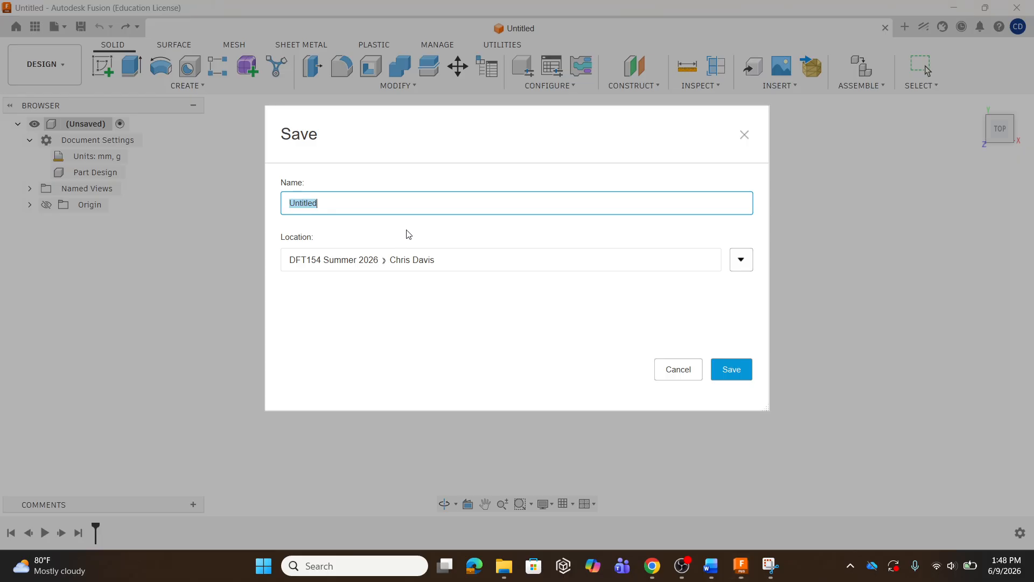
key("BackSpace")
type("Day 2 Block")
left_click(731, 370)
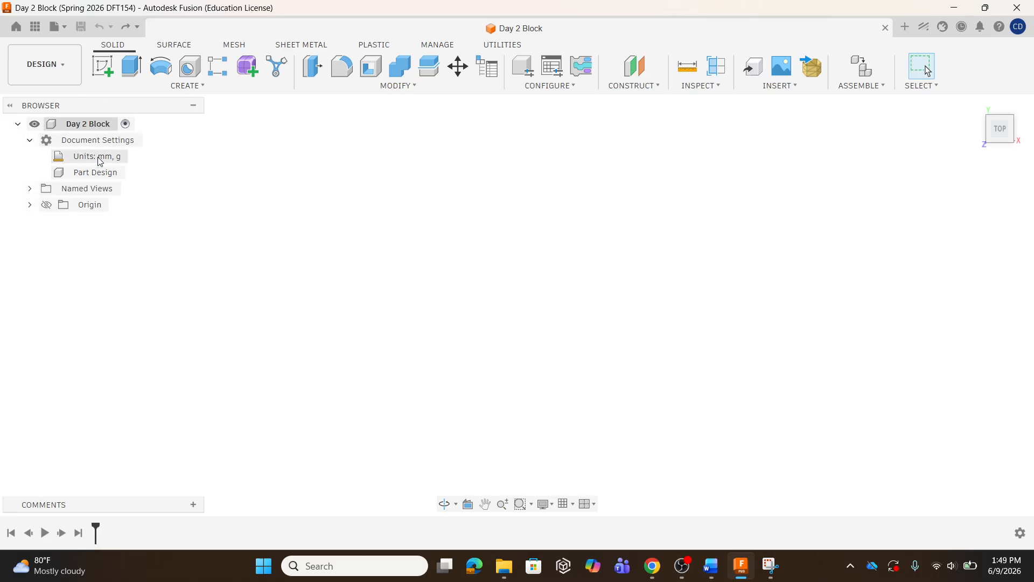
Start a new sketch on the XY plane
mouse_move(131, 161)
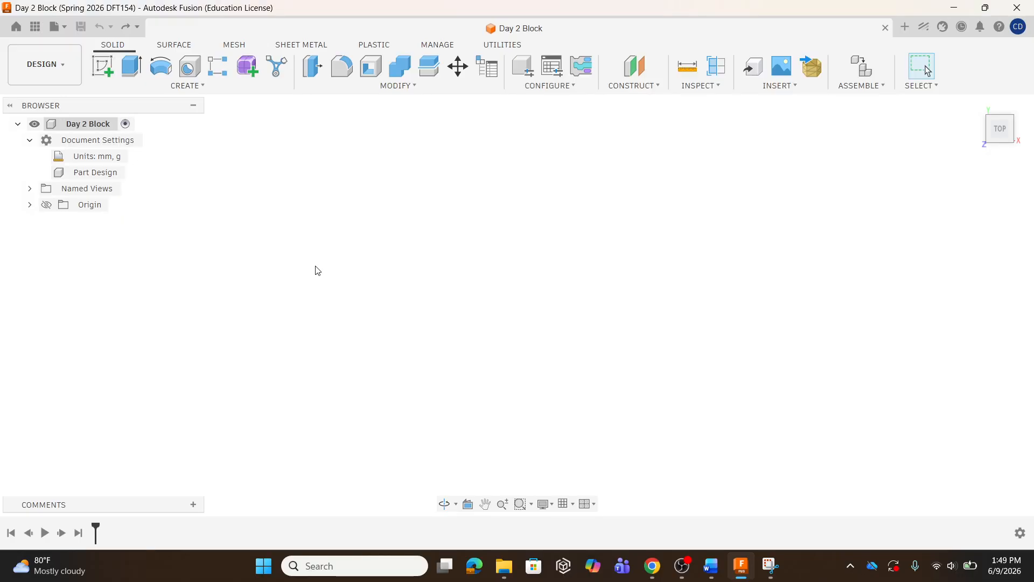
left_click(106, 73)
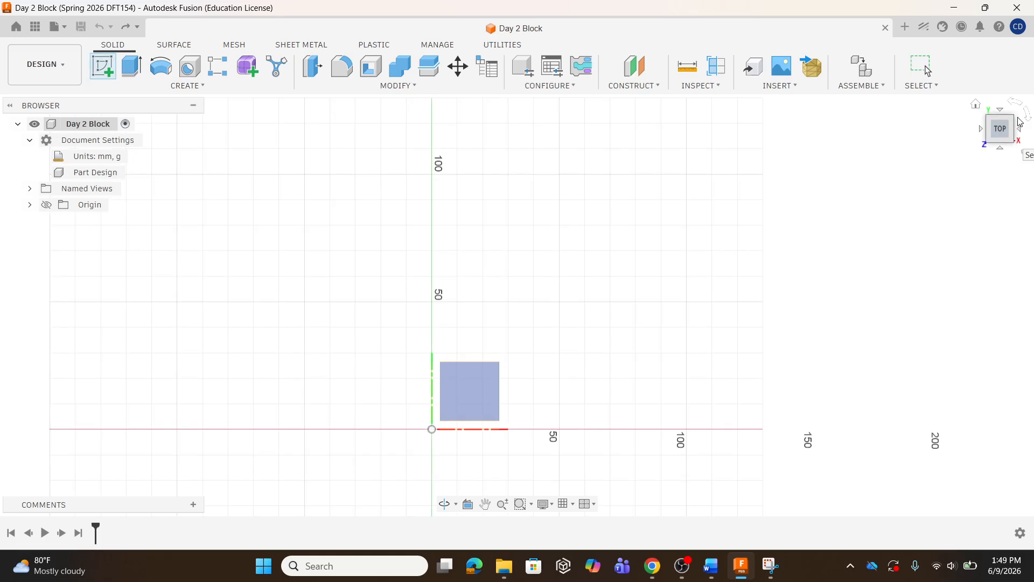
left_click(1020, 142)
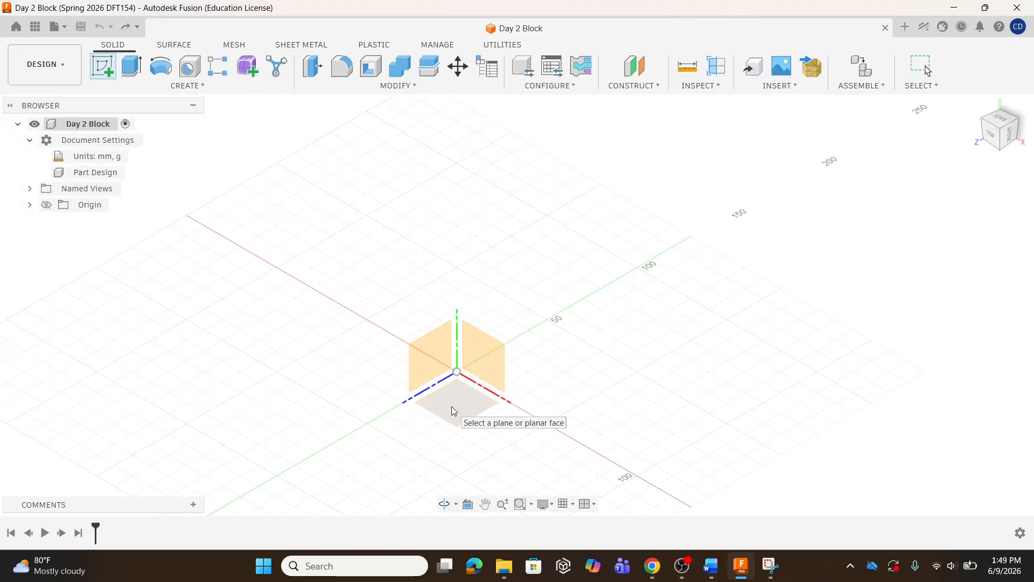
left_click(483, 374)
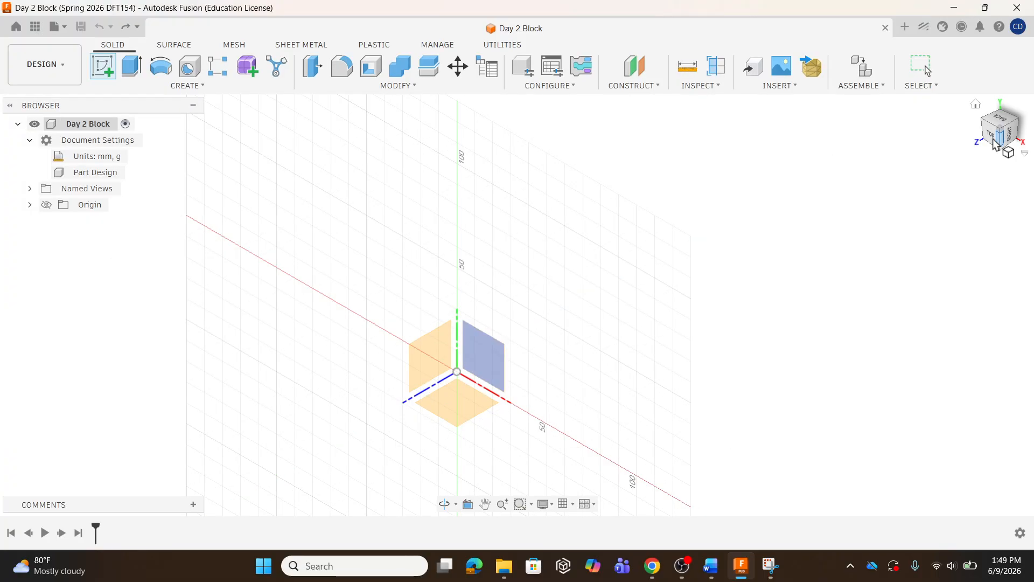
left_click(975, 105)
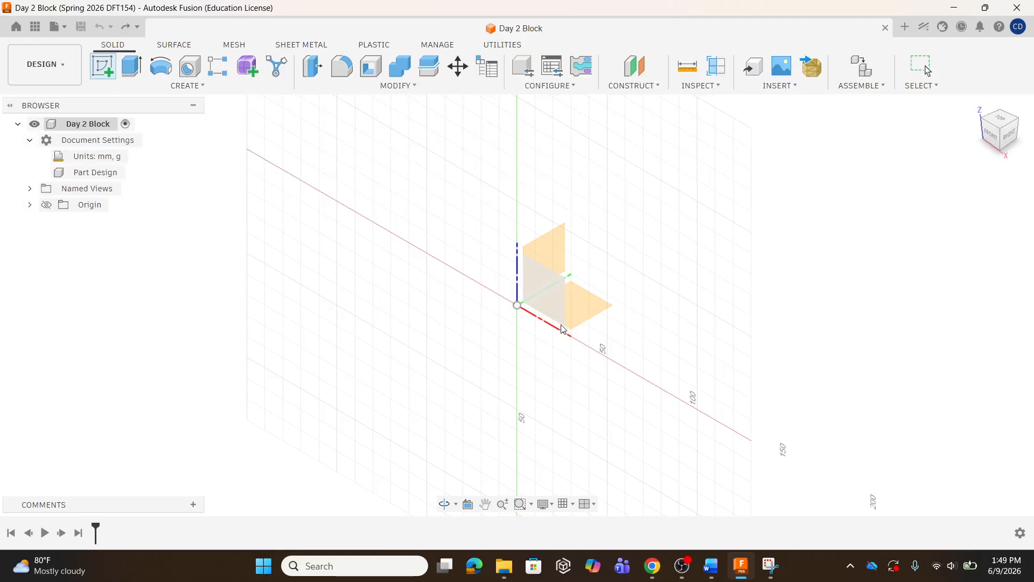
left_click(589, 306)
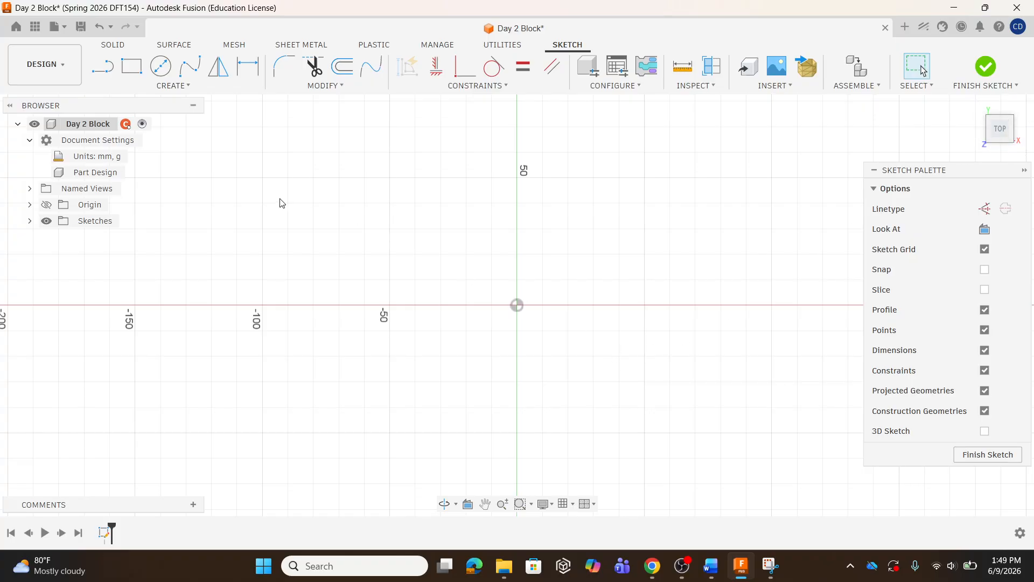
Draw a 100 mm horizontal line from the origin along the X axis
scroll(206, 408, "down", 3)
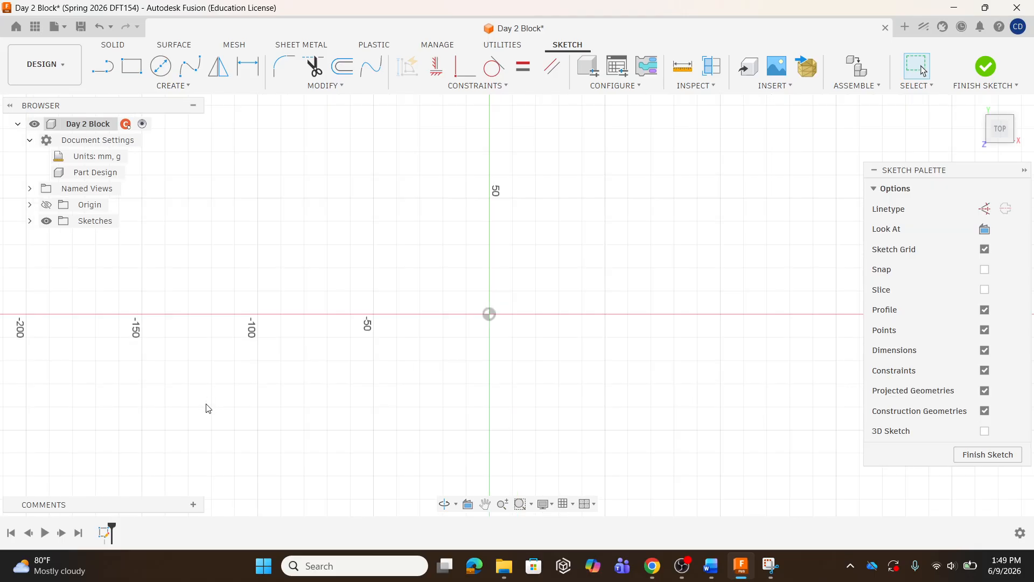
scroll(598, 173, "down", 1)
scroll(366, 437, "down", 1)
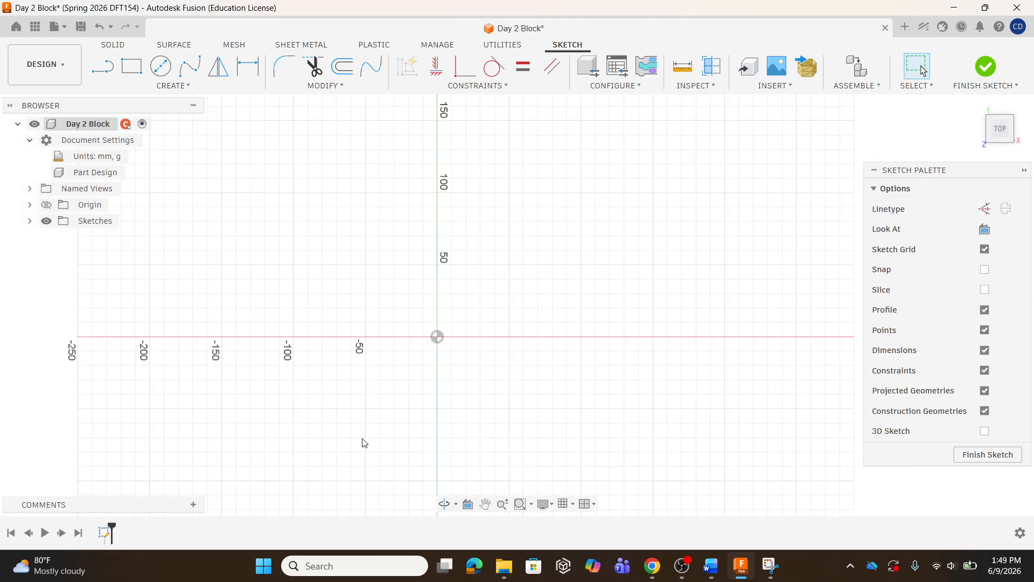
scroll(533, 178, "up", 2)
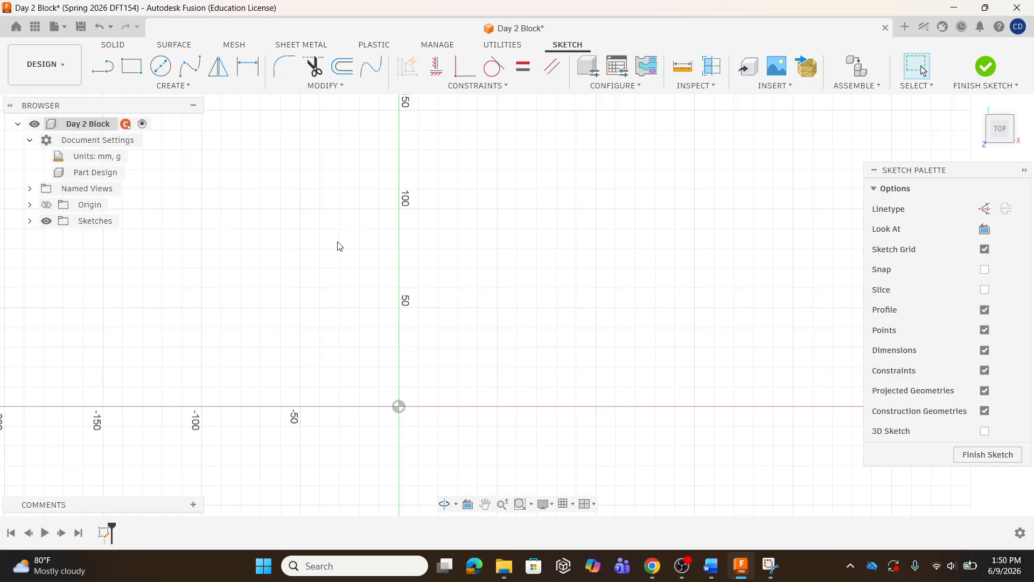
left_click(103, 68)
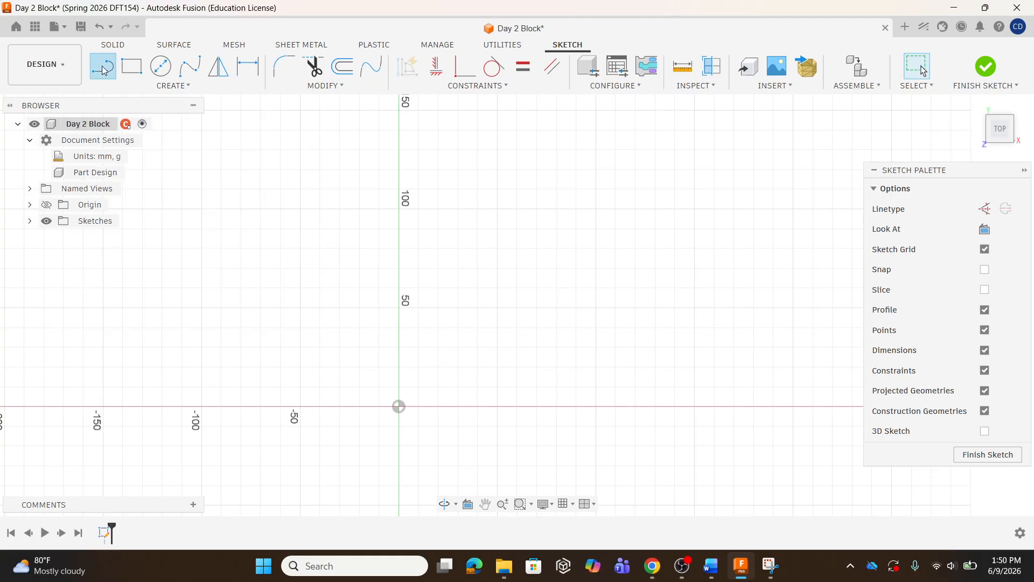
left_click(399, 408)
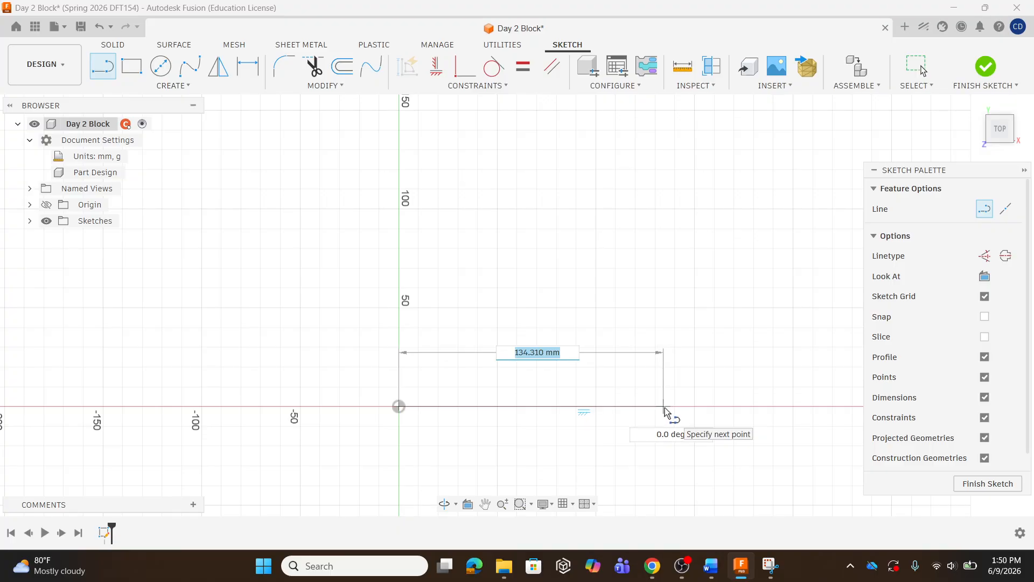
type("100")
key("Return")
key("Escape")
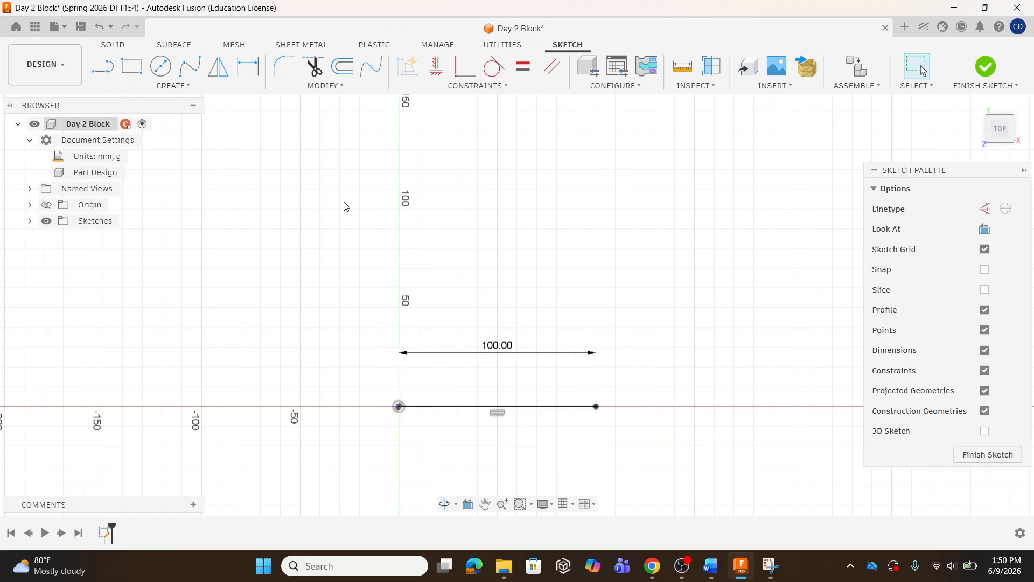
Draw a 100 mm vertical line upward from the right end of the first line
left_click(102, 66)
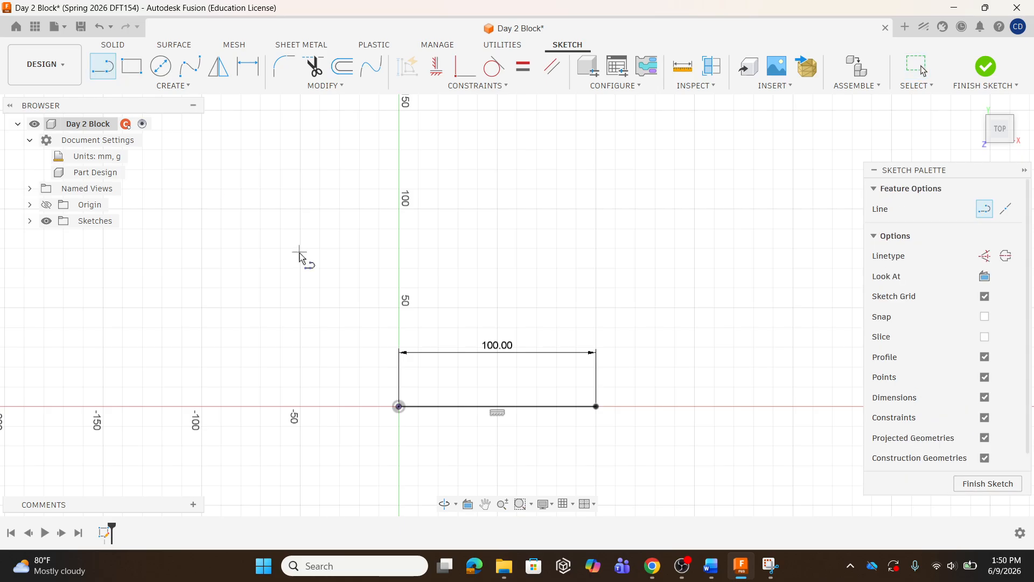
left_click(595, 405)
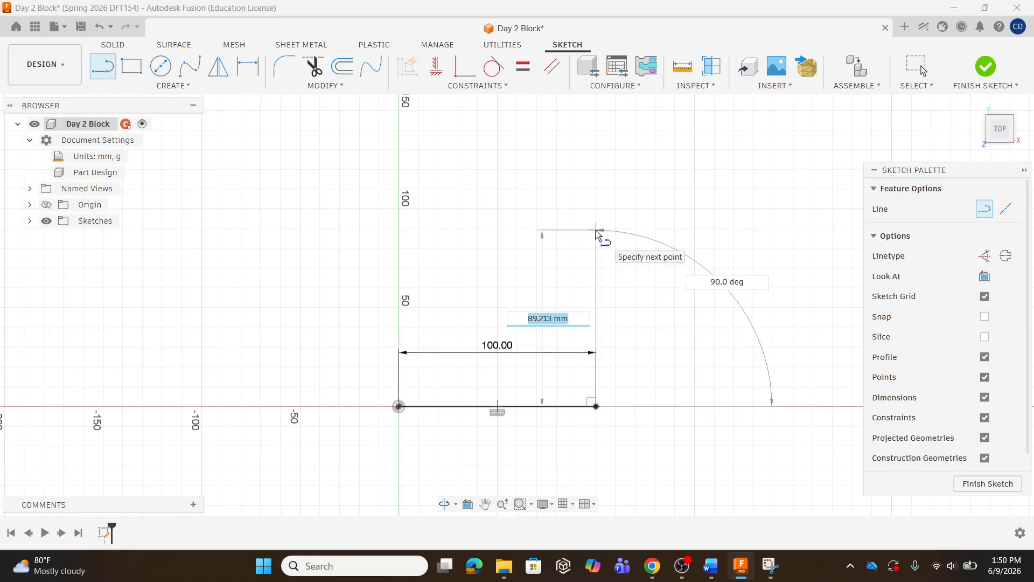
type("100")
key("Return")
key("Escape")
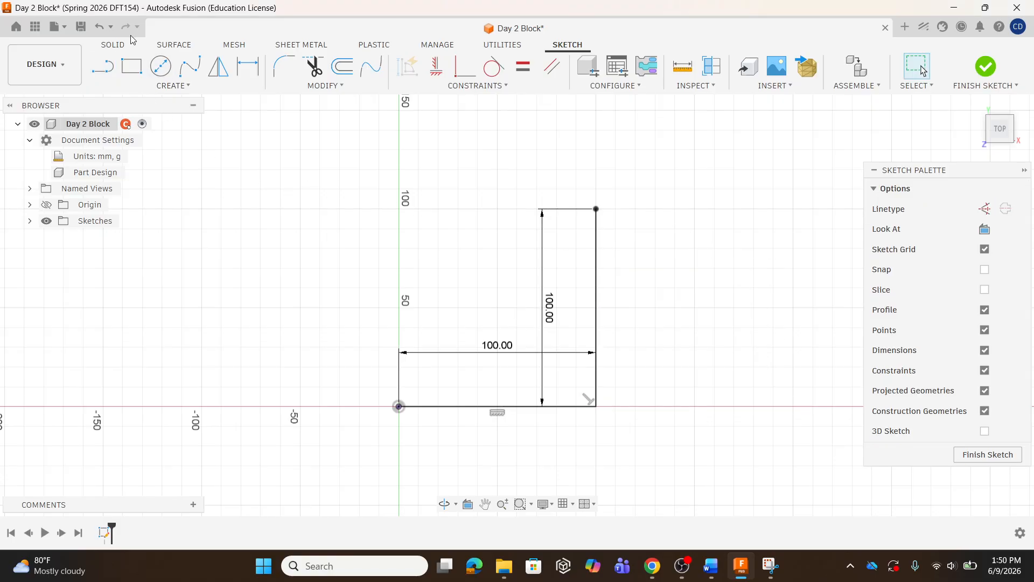
Draw a 100 mm horizontal line leftward from the top of the vertical line
key("l")
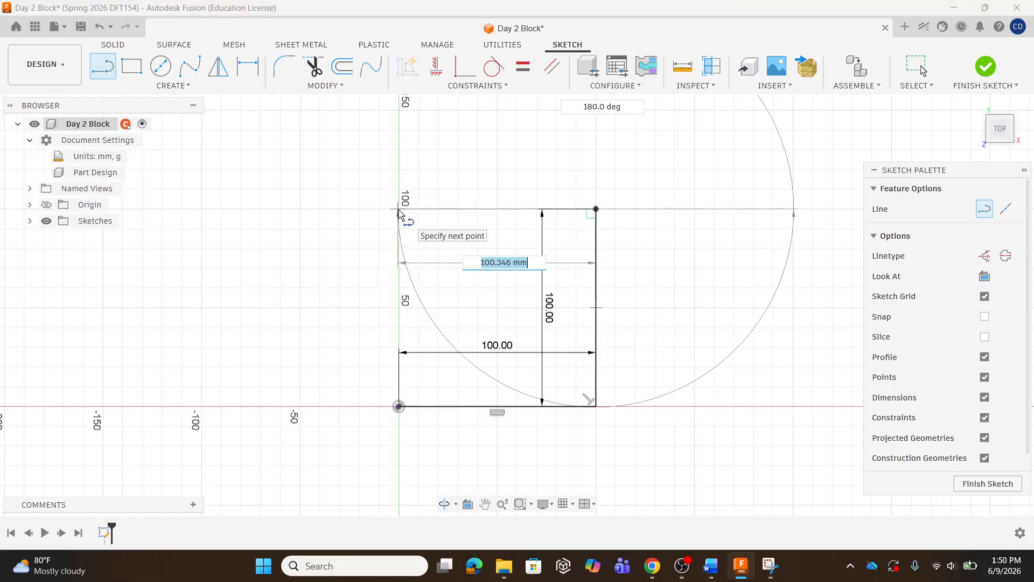
type("100")
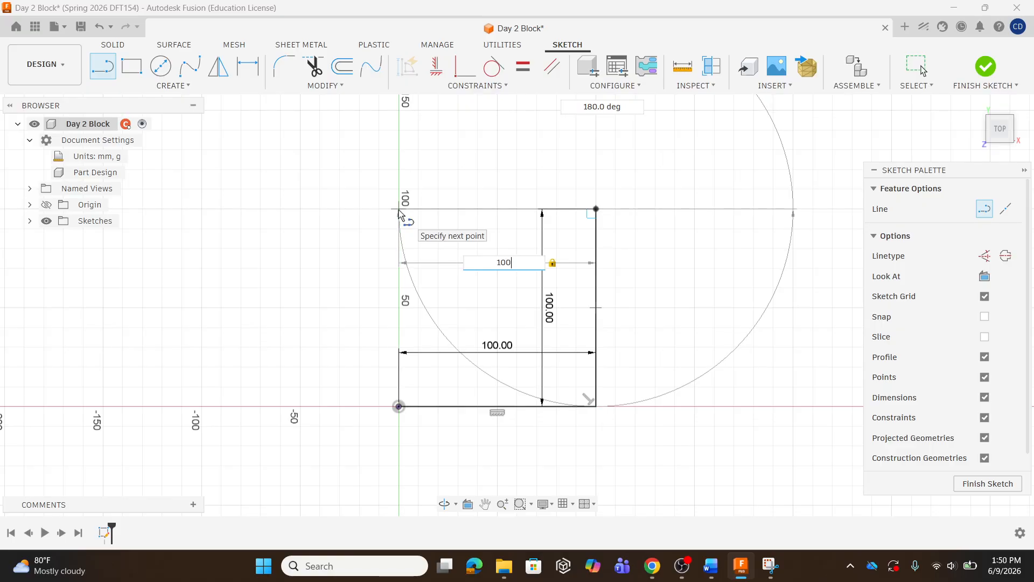
key("Return")
key("Escape")
Draw the square's left edge from the top-left corner down to the origin
left_click(102, 67)
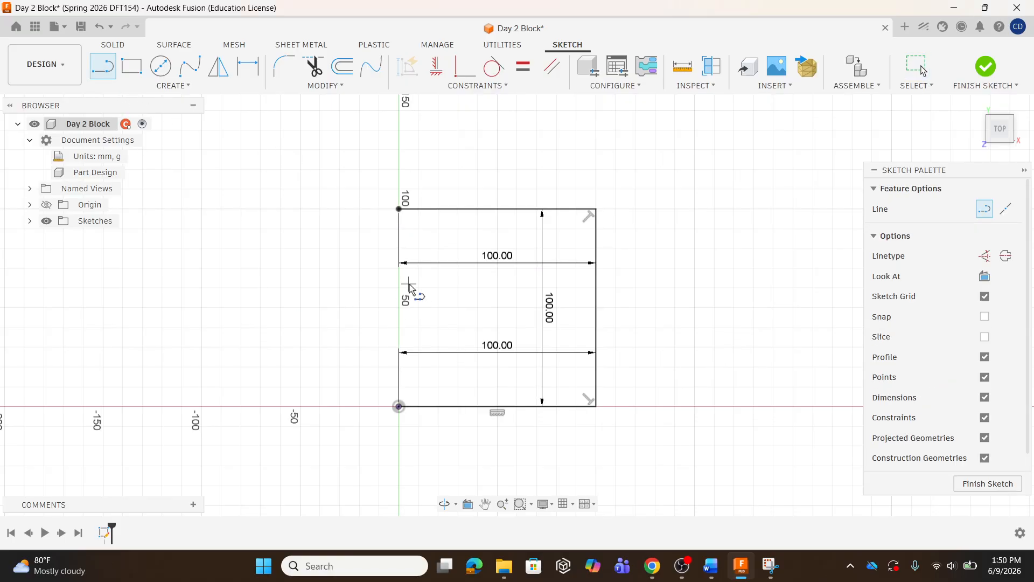
left_click(398, 210)
left_click(398, 406)
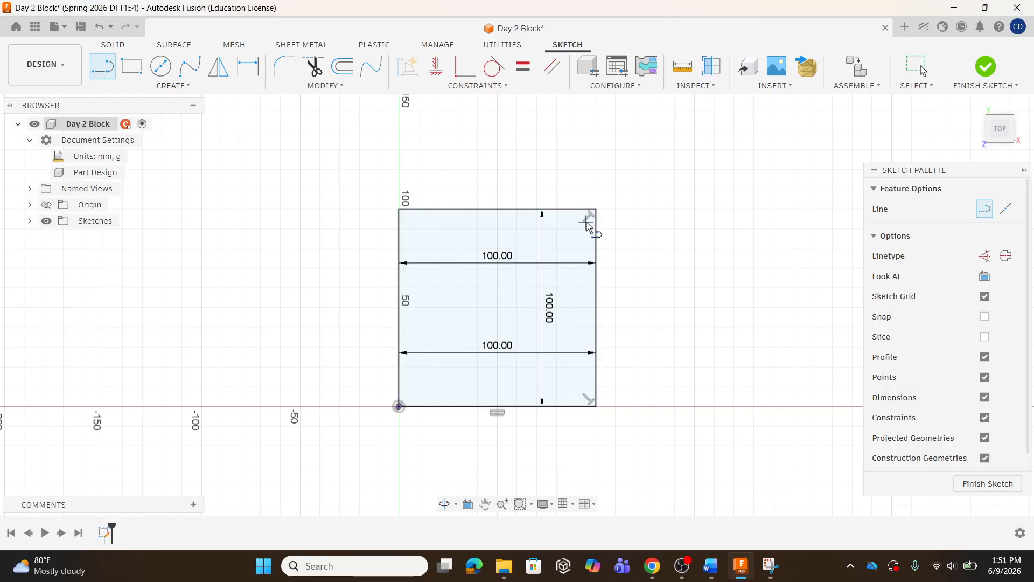
left_click(595, 407)
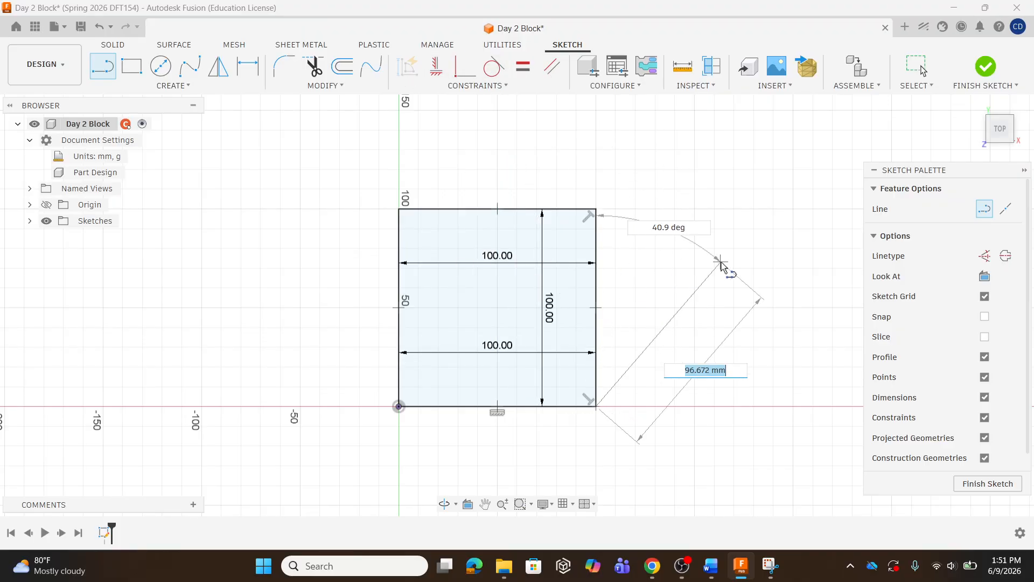
Undo the lines of the square
left_click(100, 27)
left_click(100, 27)
left_click(100, 27)
left_click(100, 27)
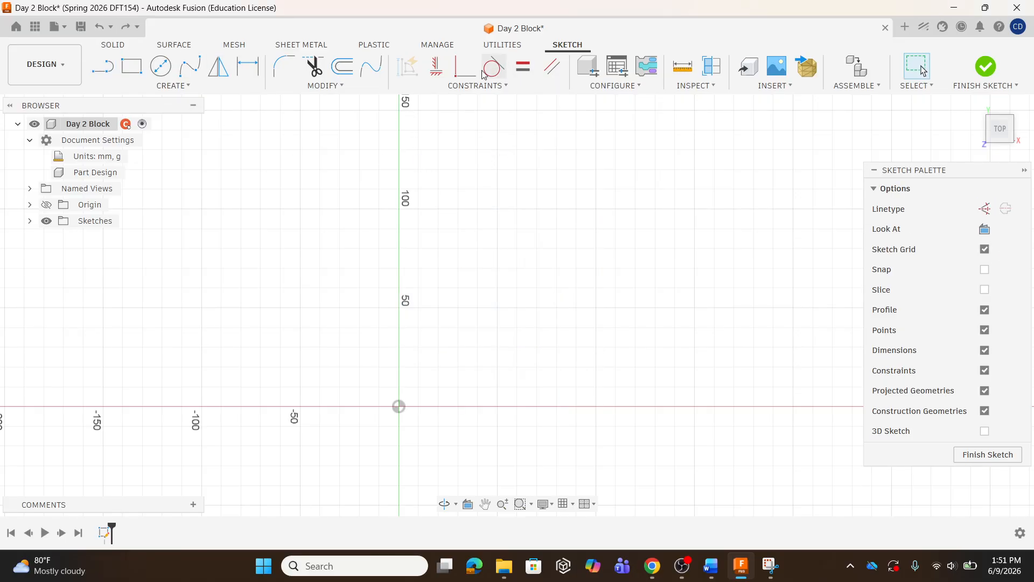
Sketch a closed, tilted four-sided profile of lines starting and ending at the origin
left_click(111, 74)
left_click(103, 70)
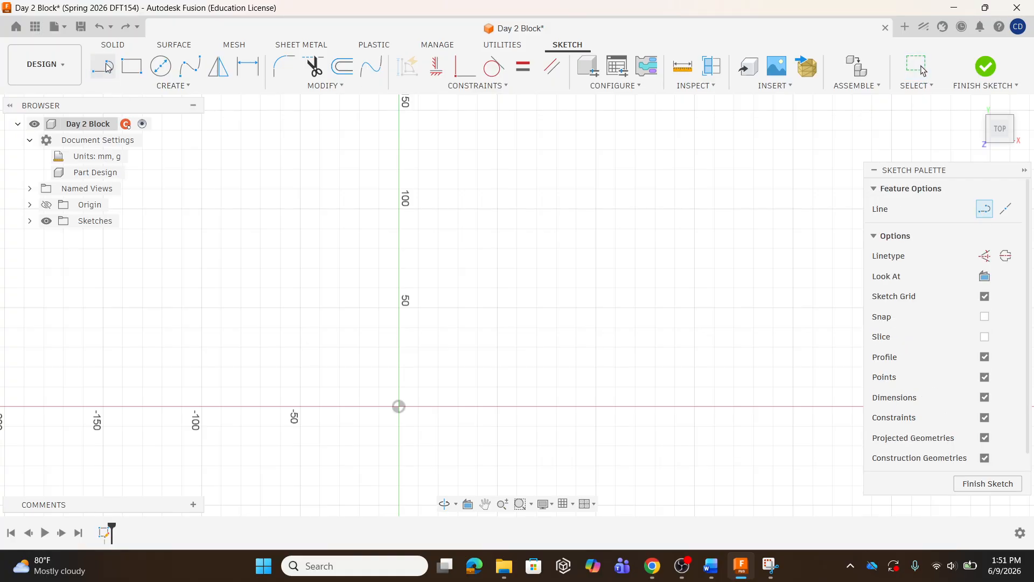
left_click(399, 407)
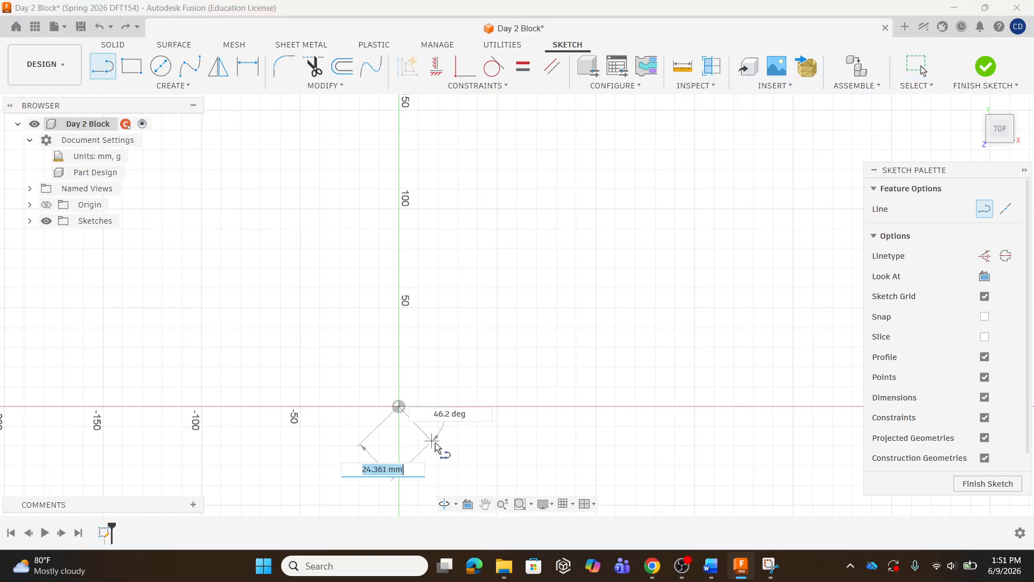
left_click(622, 461)
left_click(693, 266)
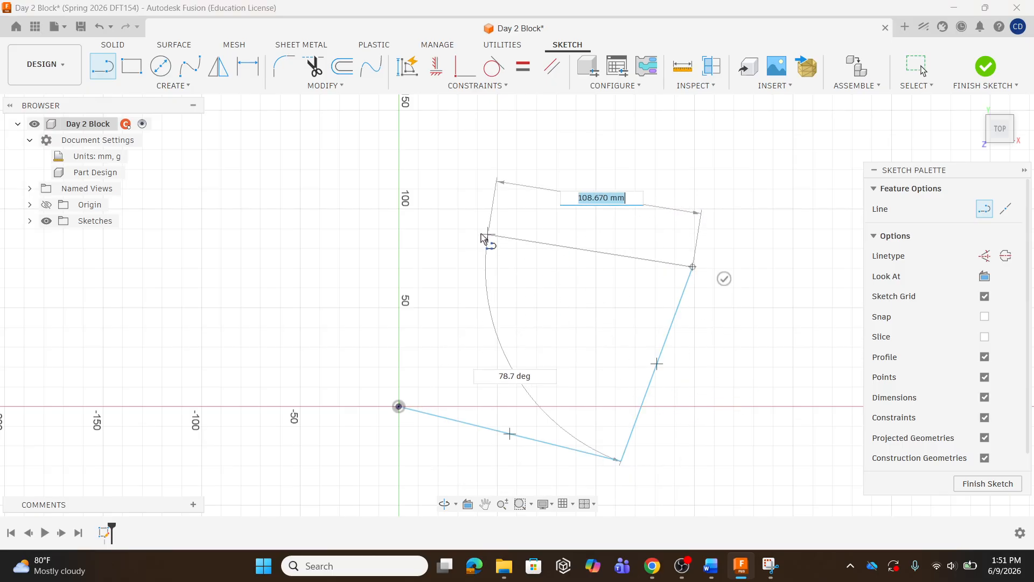
left_click(469, 229)
left_click(399, 407)
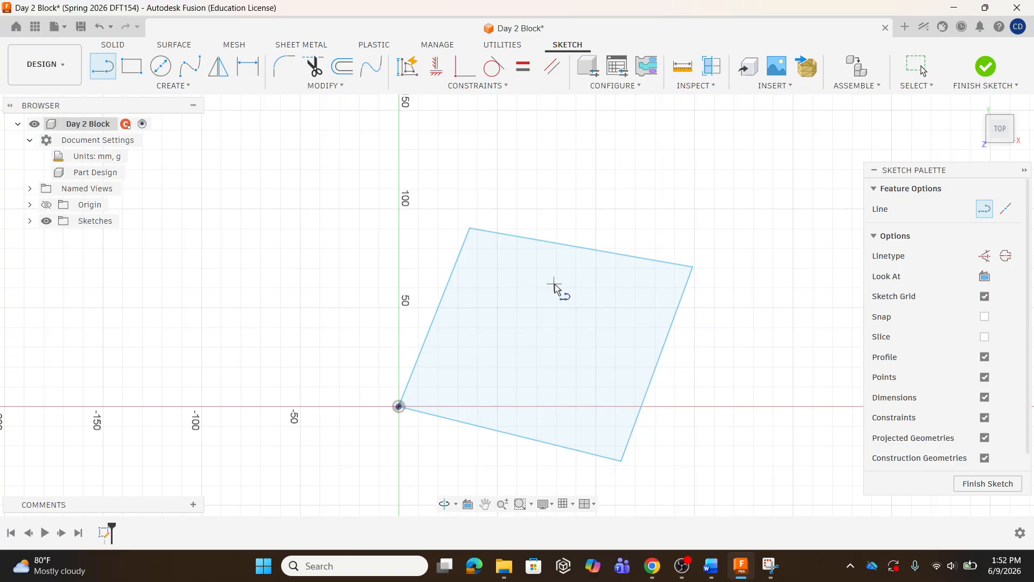
Apply a Horizontal/Vertical constraint to the bottom line starting at the origin
left_click(494, 88)
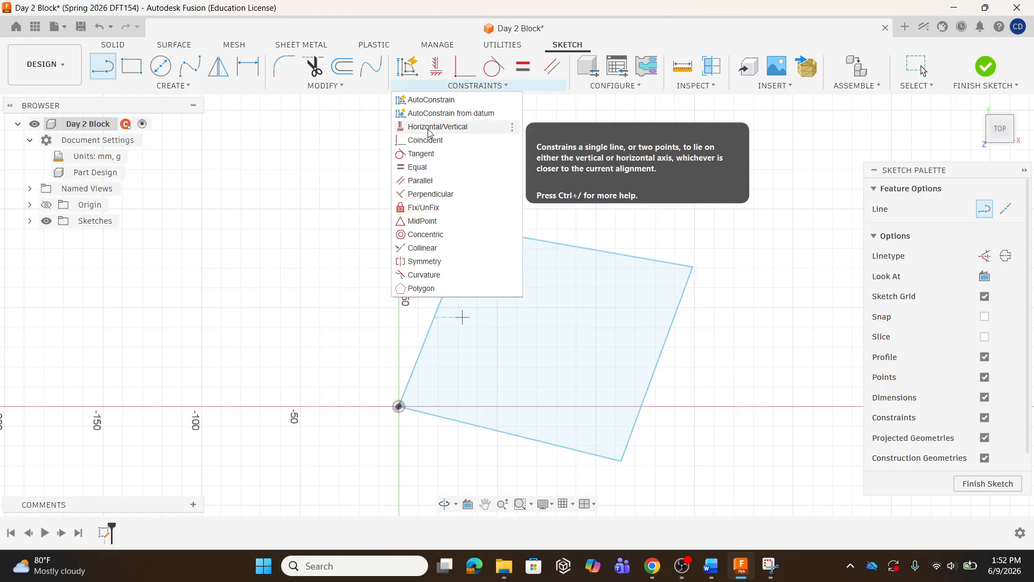
left_click(459, 128)
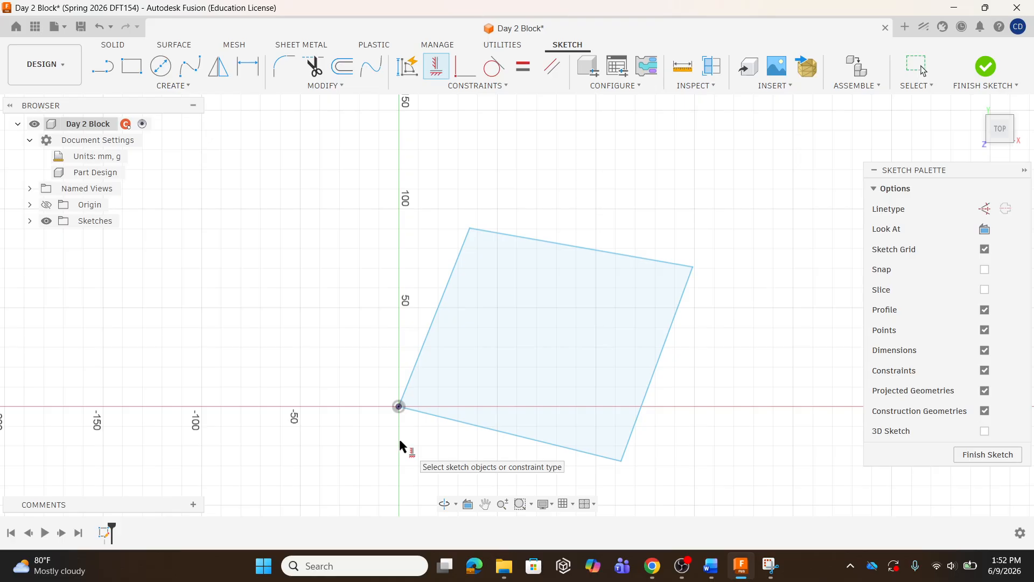
left_click(525, 437)
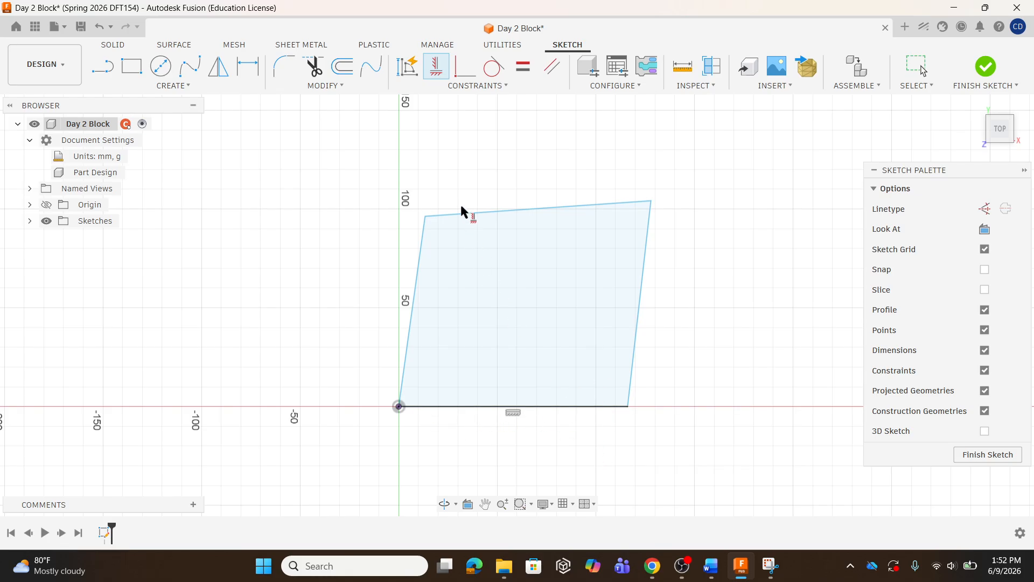
Apply Perpendicular constraints between the bottom, right, top and left lines to square up the profile
left_click(462, 89)
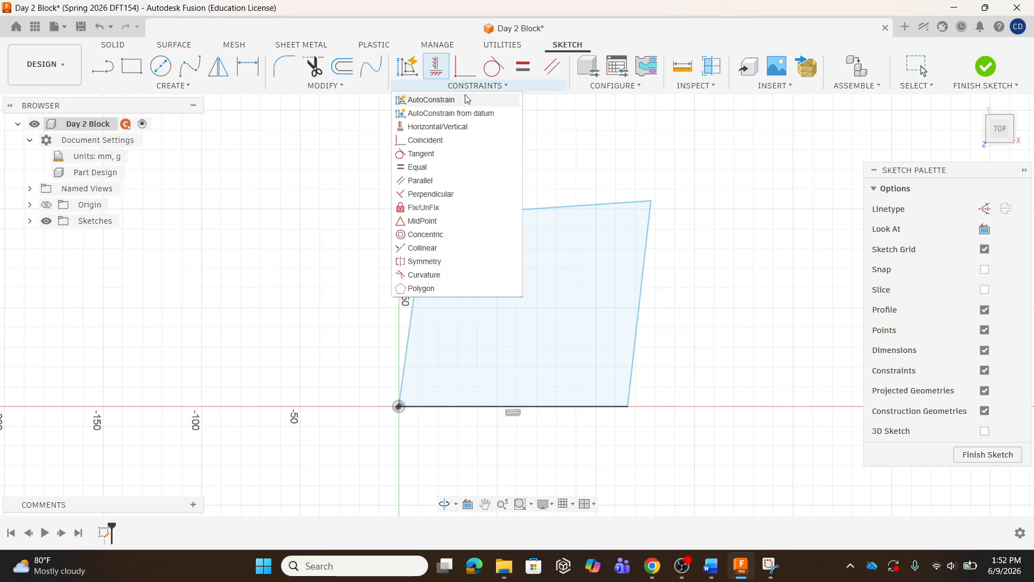
left_click(441, 196)
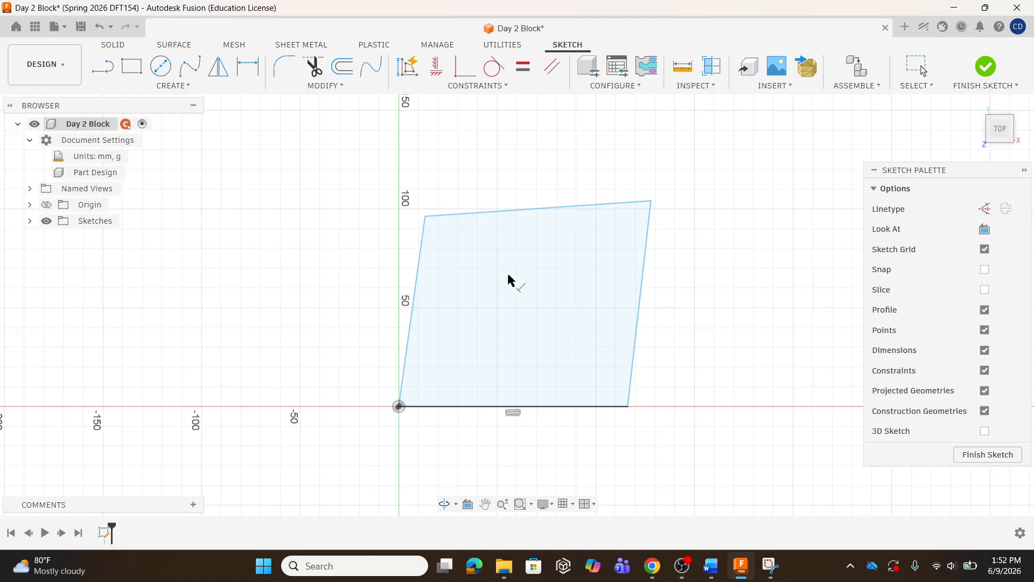
left_click(603, 405)
left_click(630, 382)
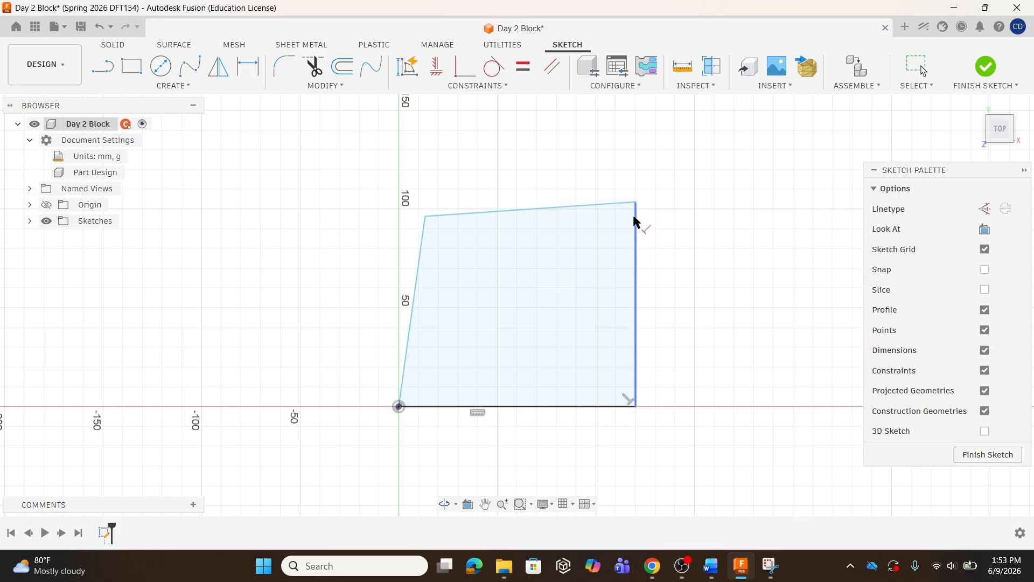
left_click(620, 203)
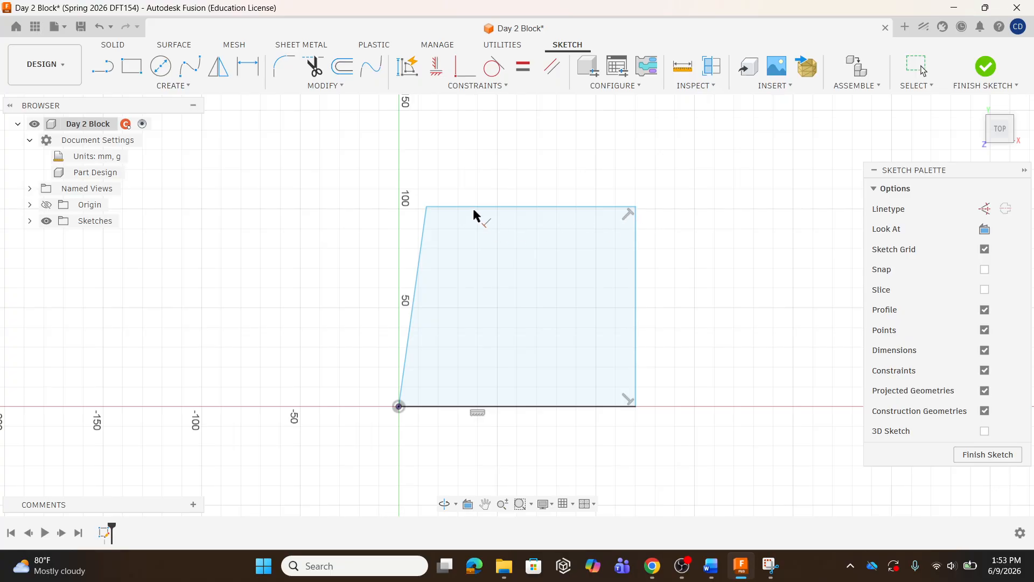
left_click(424, 226)
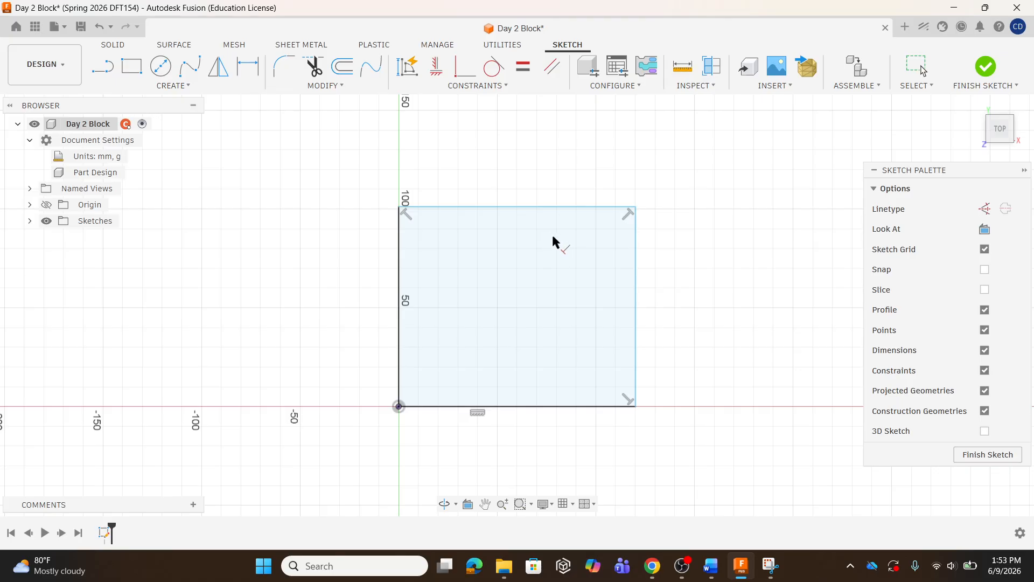
left_click(560, 250)
left_click(413, 175)
Dimension the bottom line to 100 mm with Sketch Dimension
left_click(188, 86)
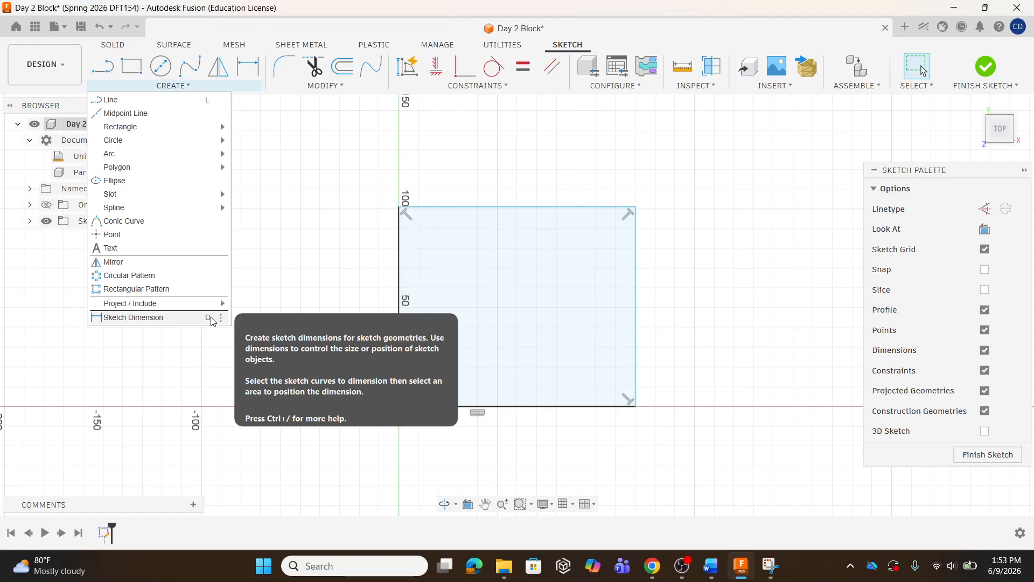
left_click(186, 322)
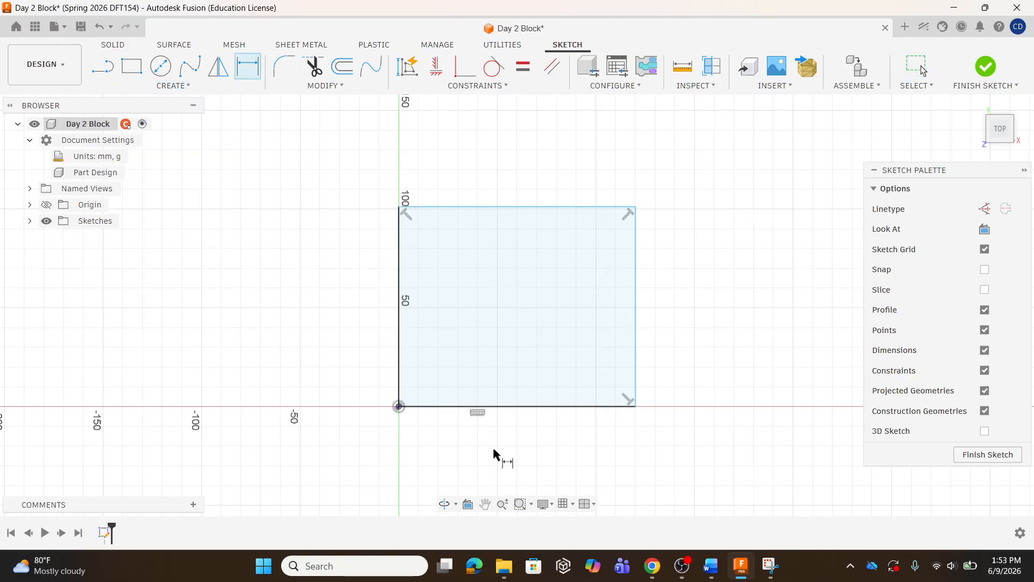
left_click(520, 412)
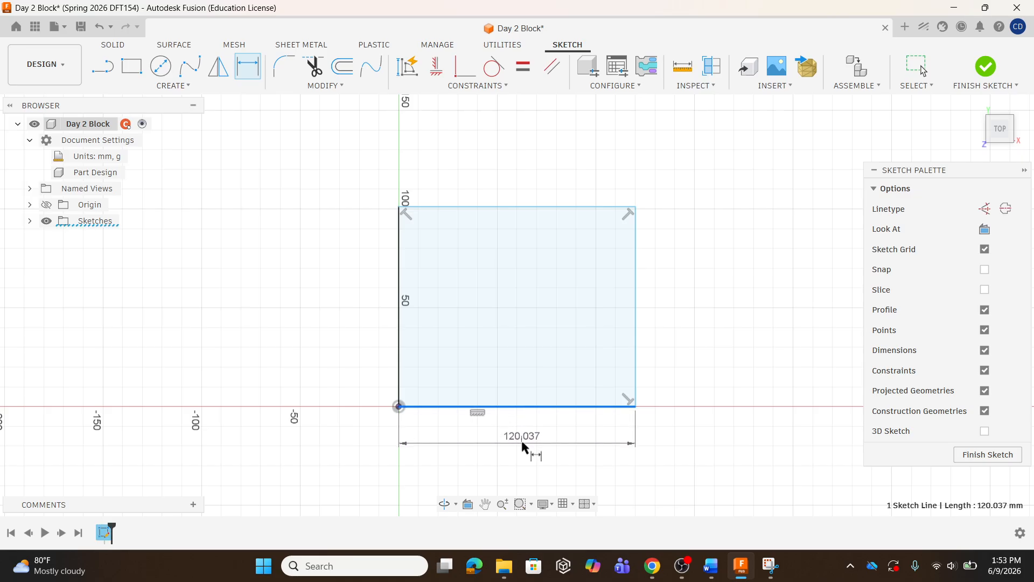
left_click(521, 449)
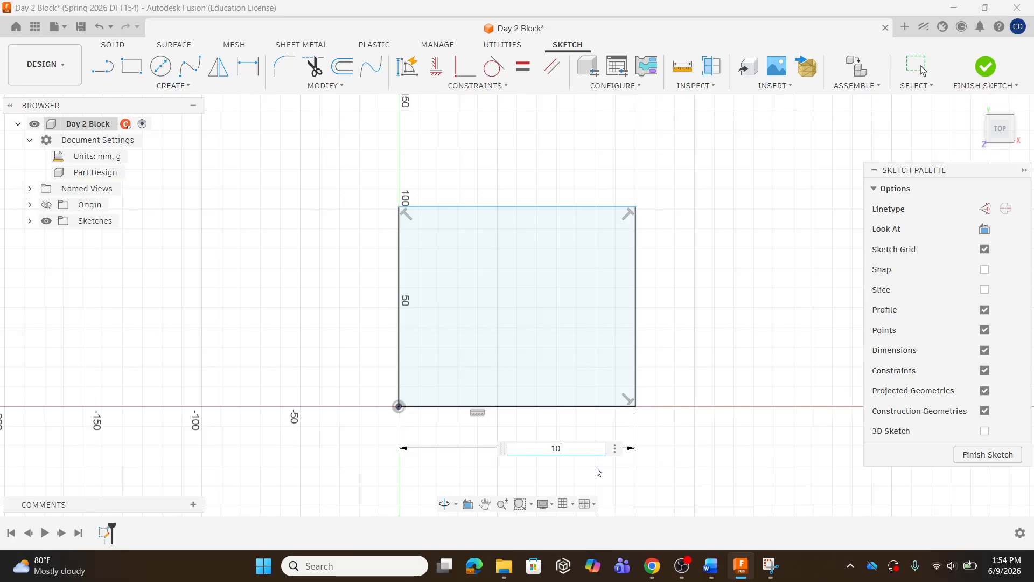
key("Return")
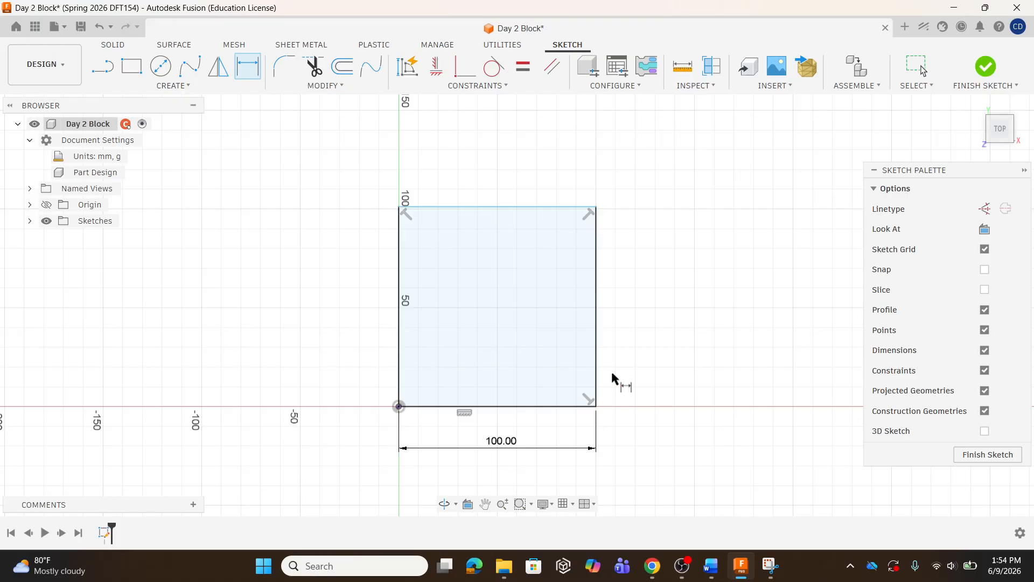
Add a 100 mm dimension to the right line, then undo it
left_click(596, 312)
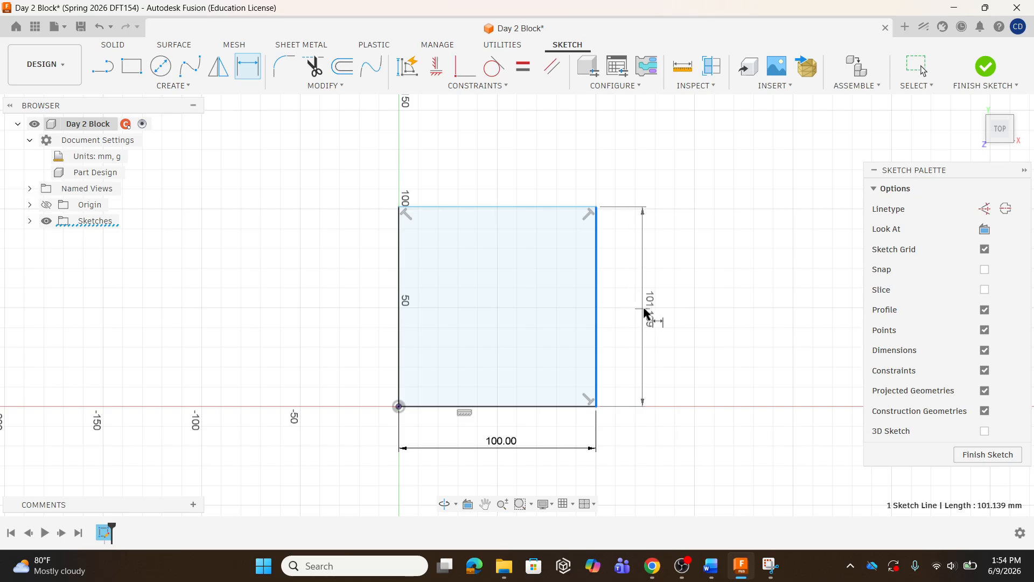
left_click(650, 312)
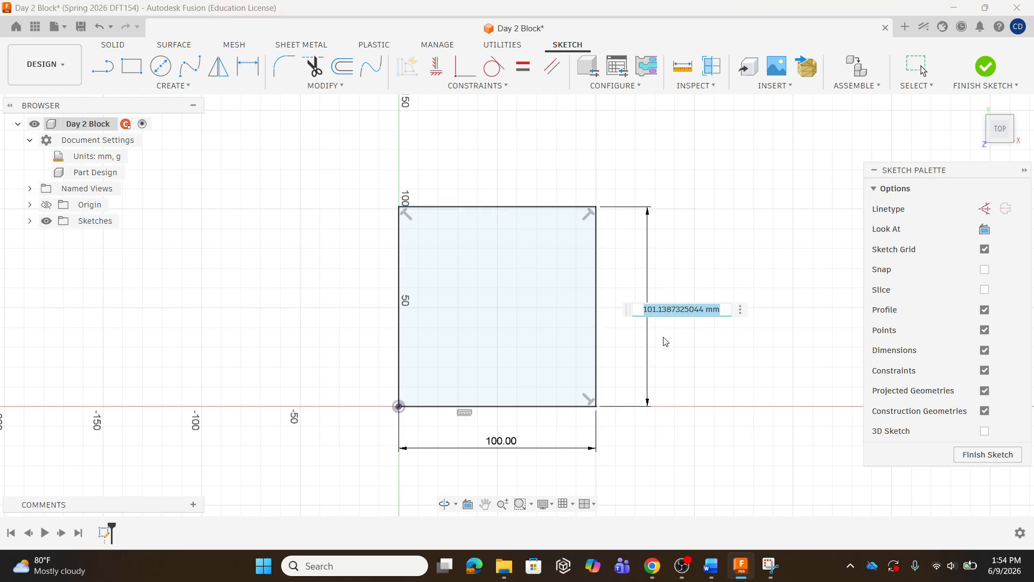
type("100")
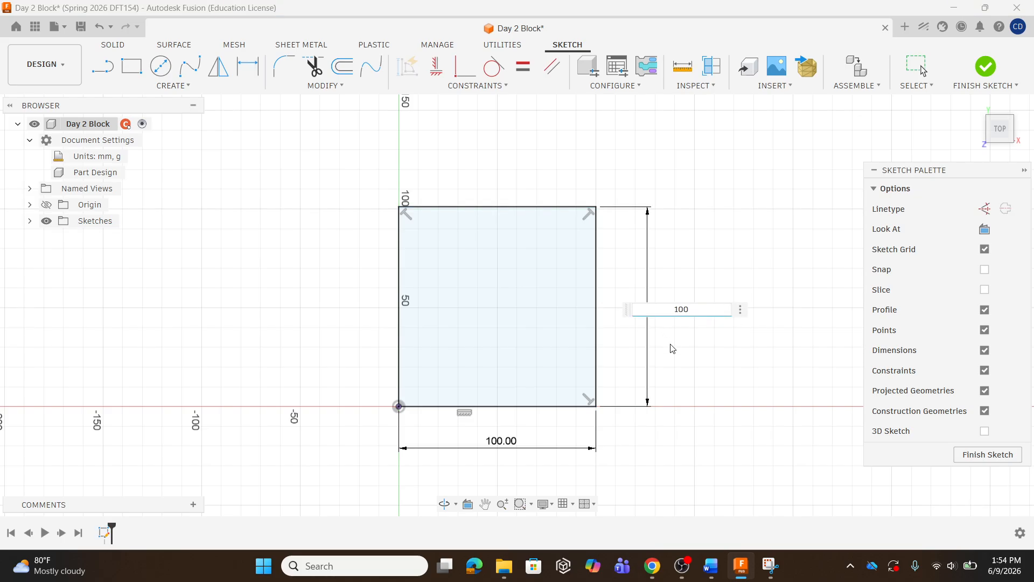
key("Return")
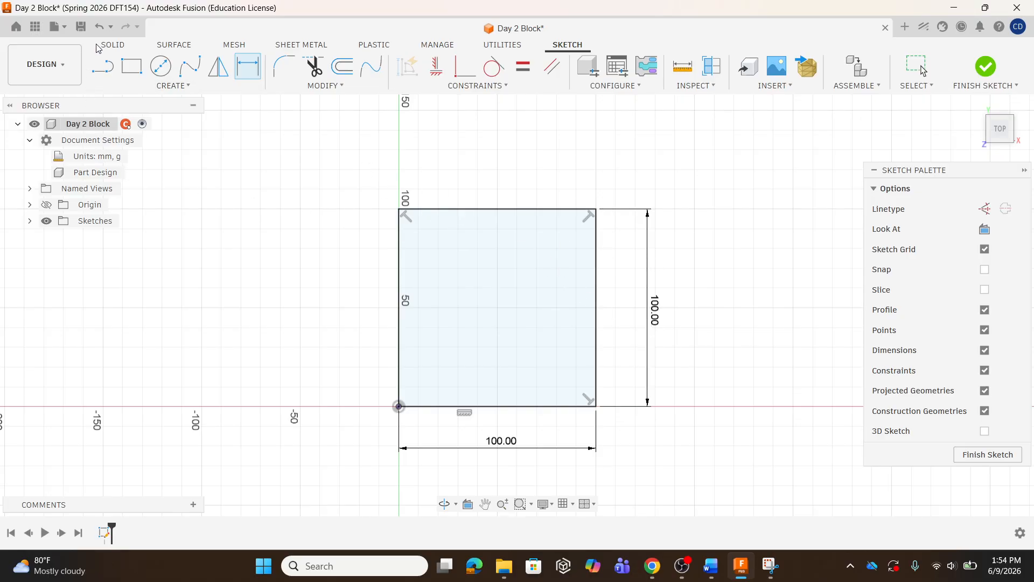
key("Escape")
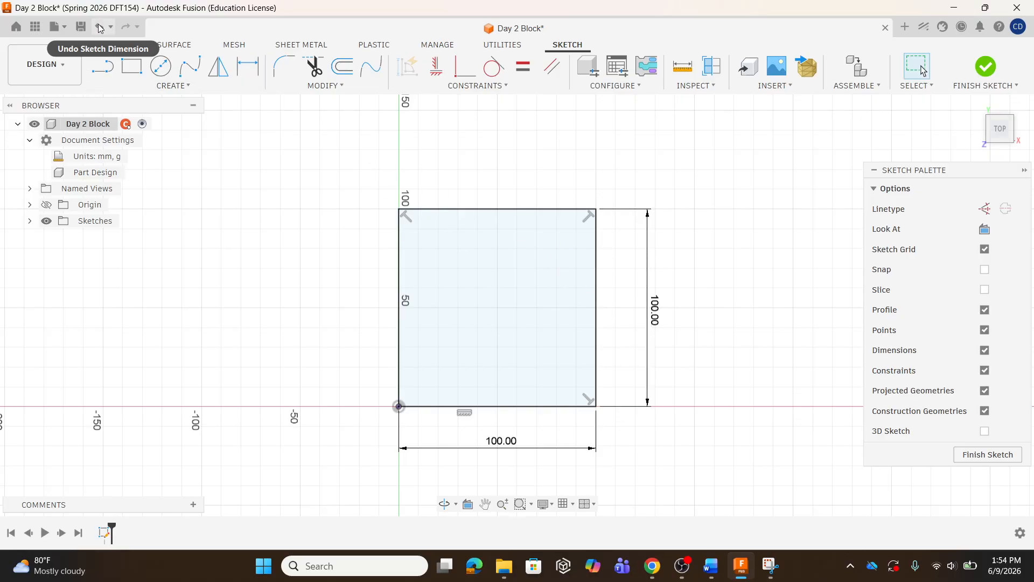
left_click(99, 28)
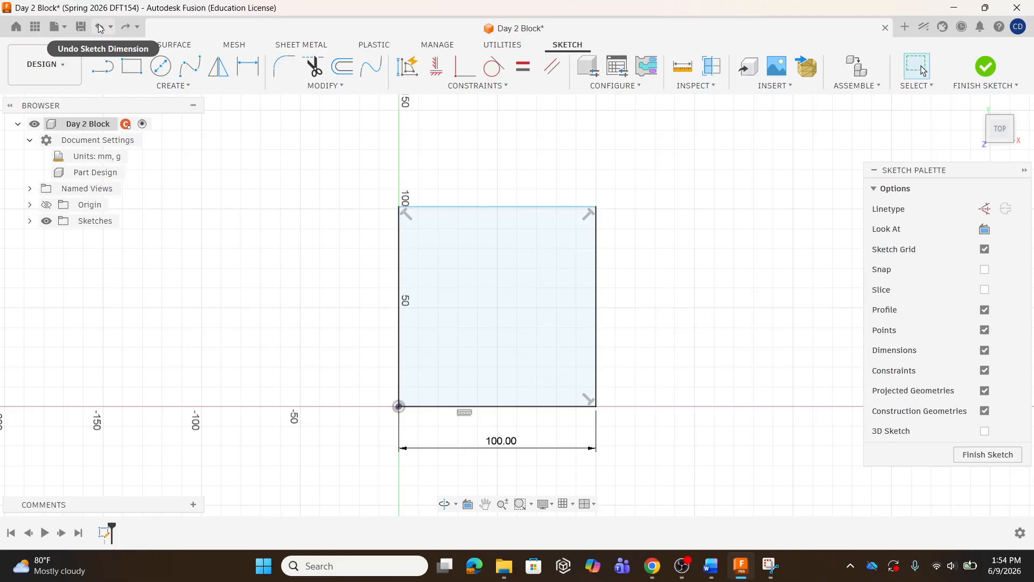
Constrain the right line equal in length to the bottom line
left_click(487, 86)
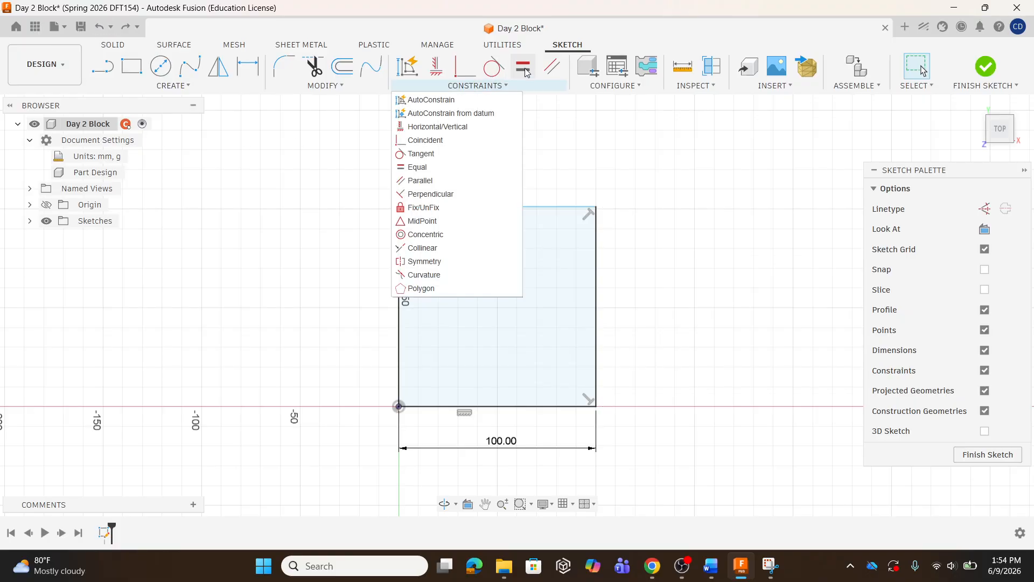
left_click(429, 168)
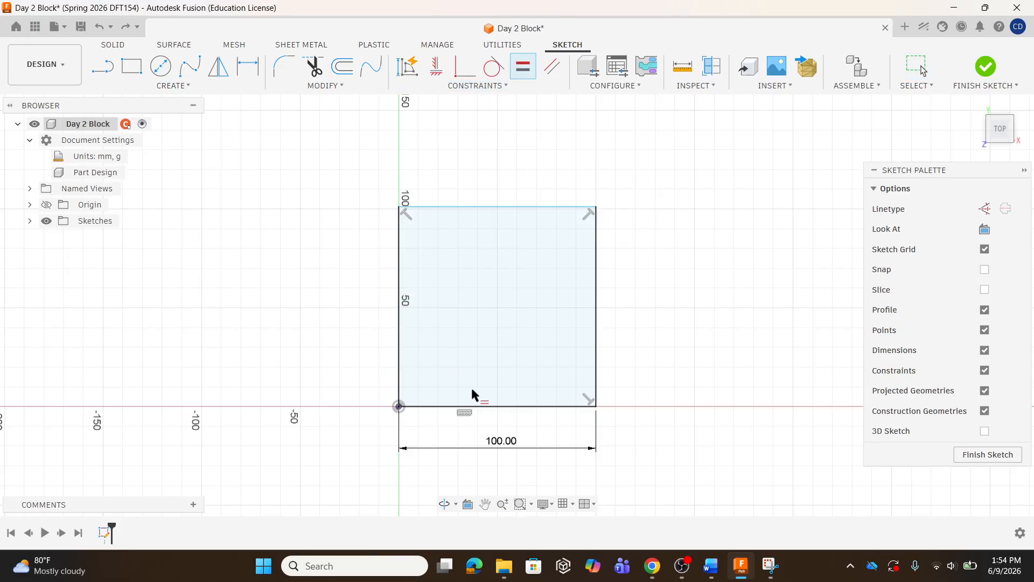
left_click(488, 406)
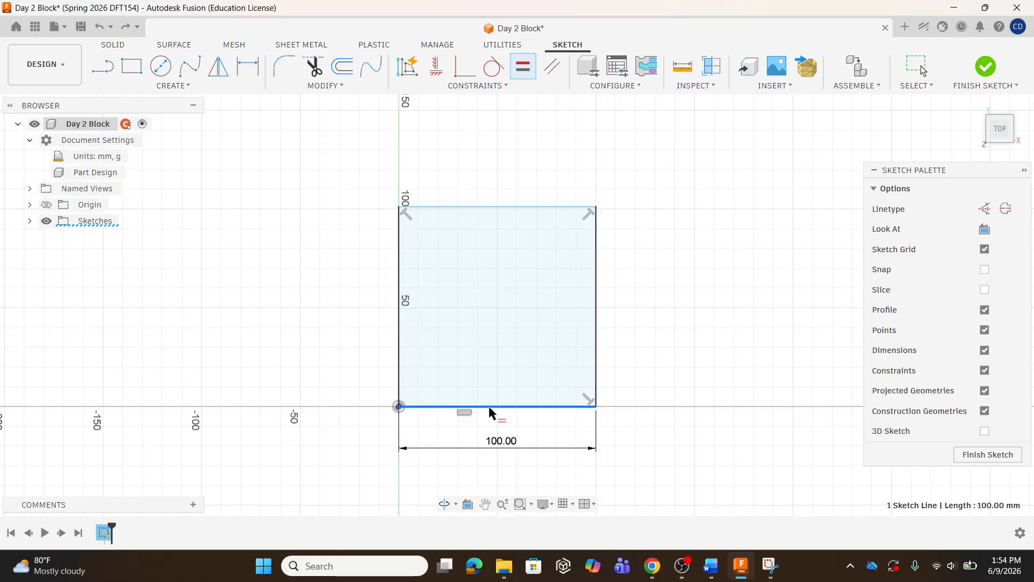
left_click(594, 299)
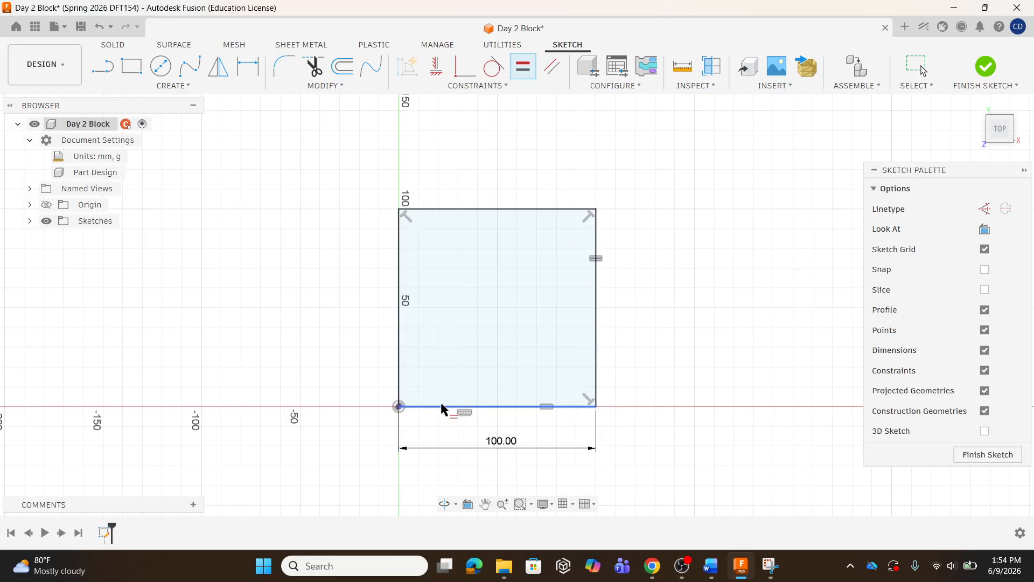
key("Escape")
Change the bottom line's dimension to 80 mm to test the equal constraint
left_click(563, 292)
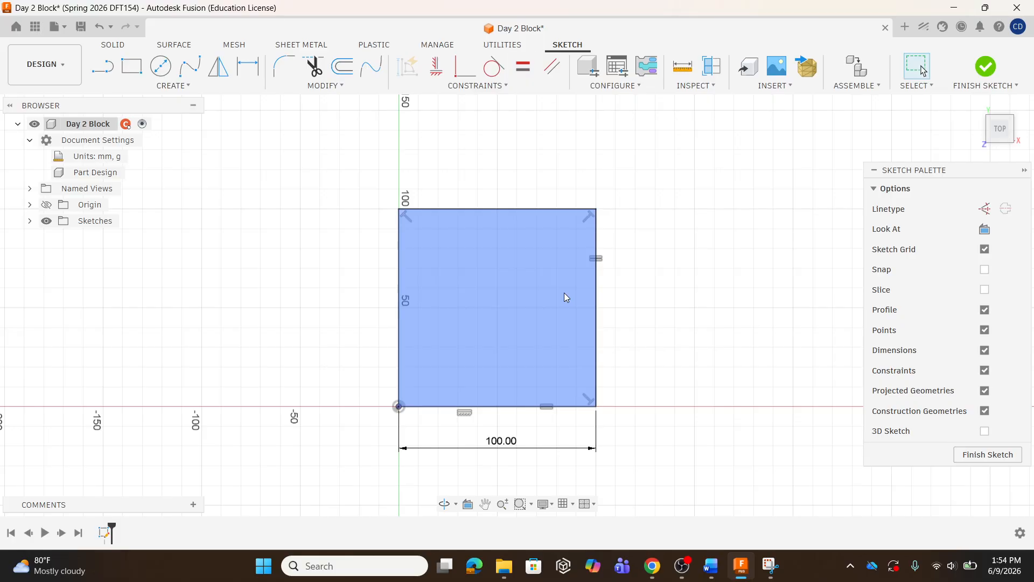
left_click(501, 422)
double_click(500, 440)
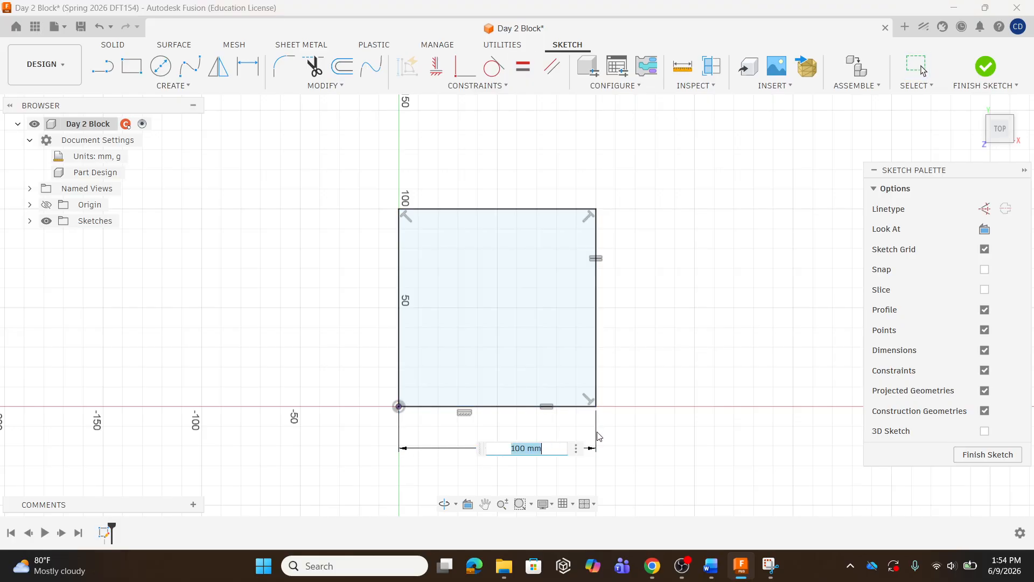
type("80")
key("Return")
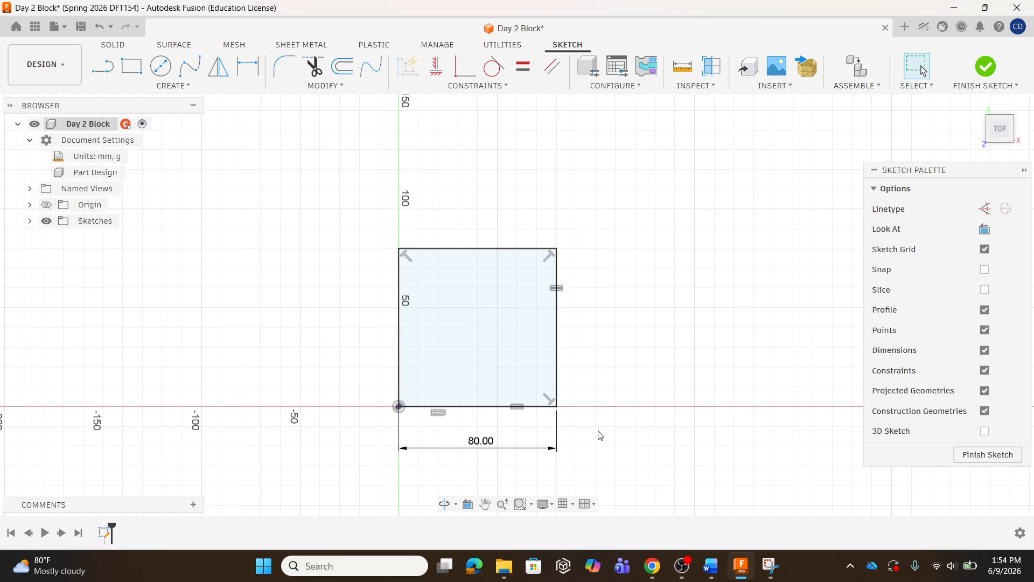
Change the bottom line's dimension to 50 mm
double_click(478, 442)
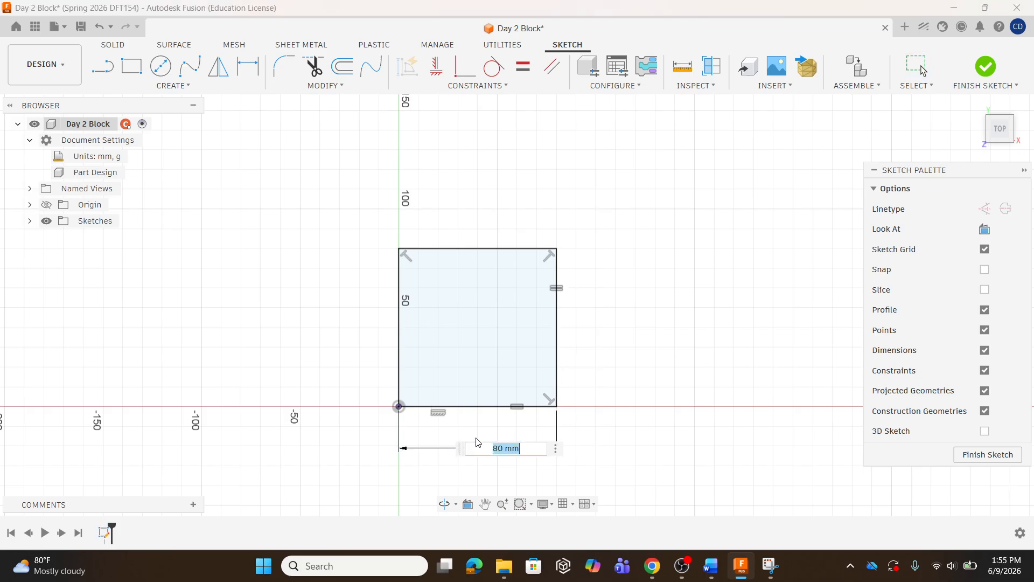
type("80")
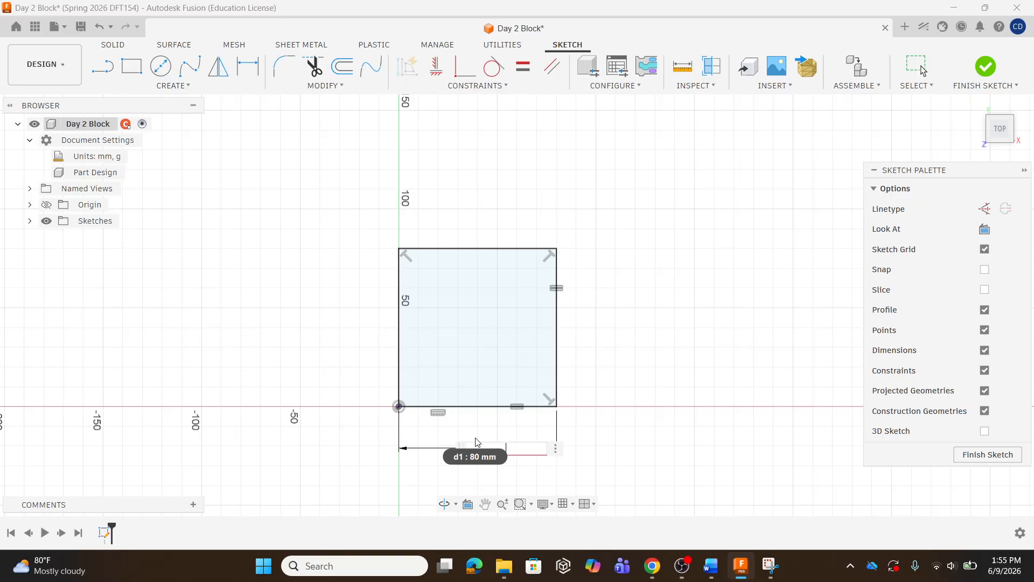
key("Return")
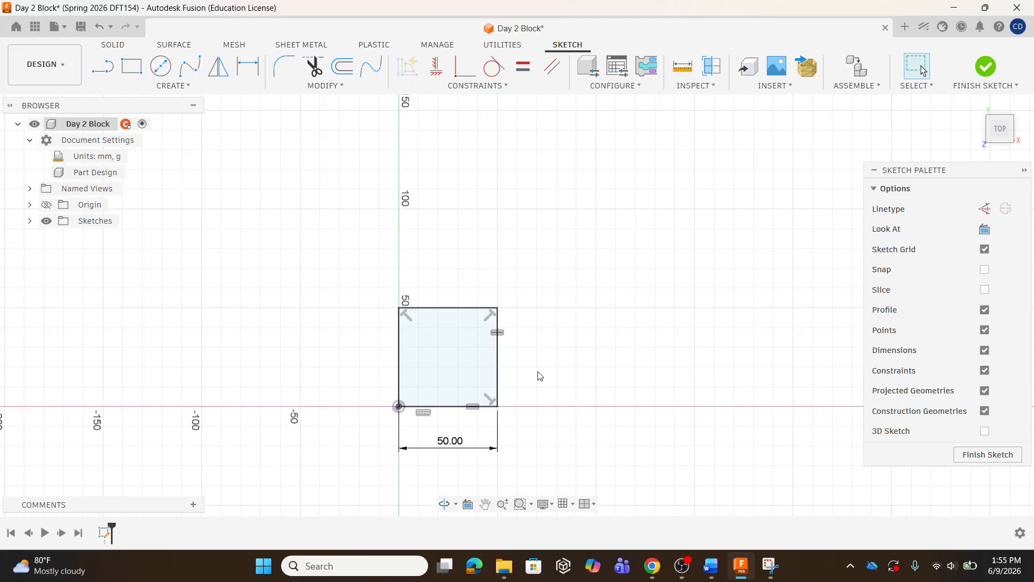
Change the bottom line's dimension to 200 mm
left_click(450, 442)
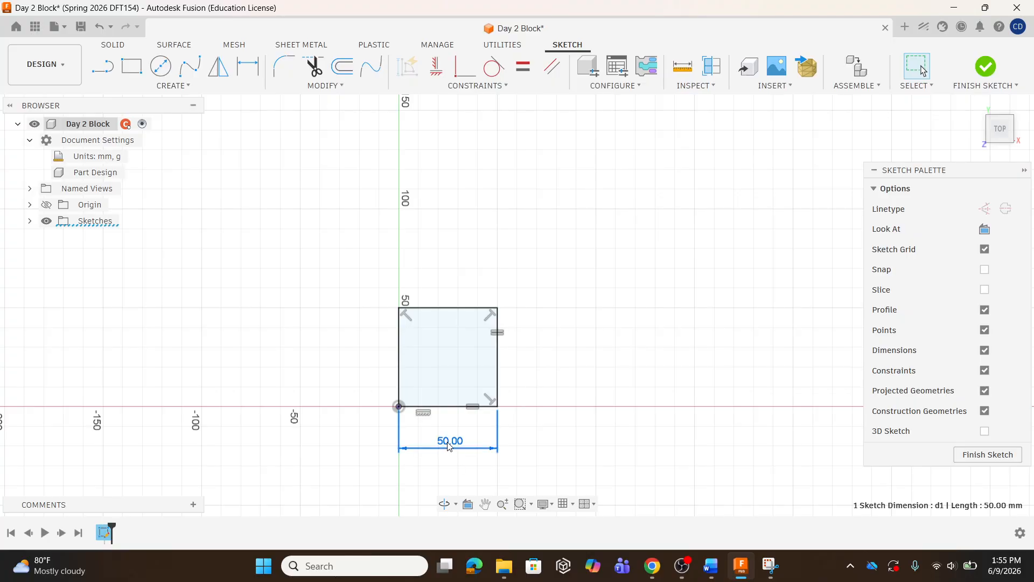
double_click(450, 442)
type("200")
key("Return")
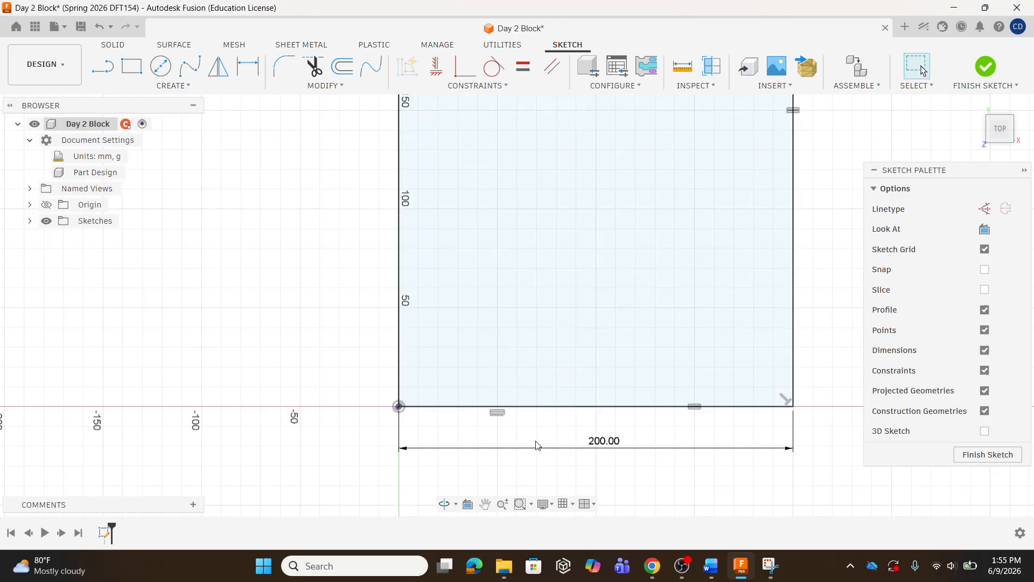
Set the bottom line's dimension back to 100 mm
scroll(337, 465, "down", 3)
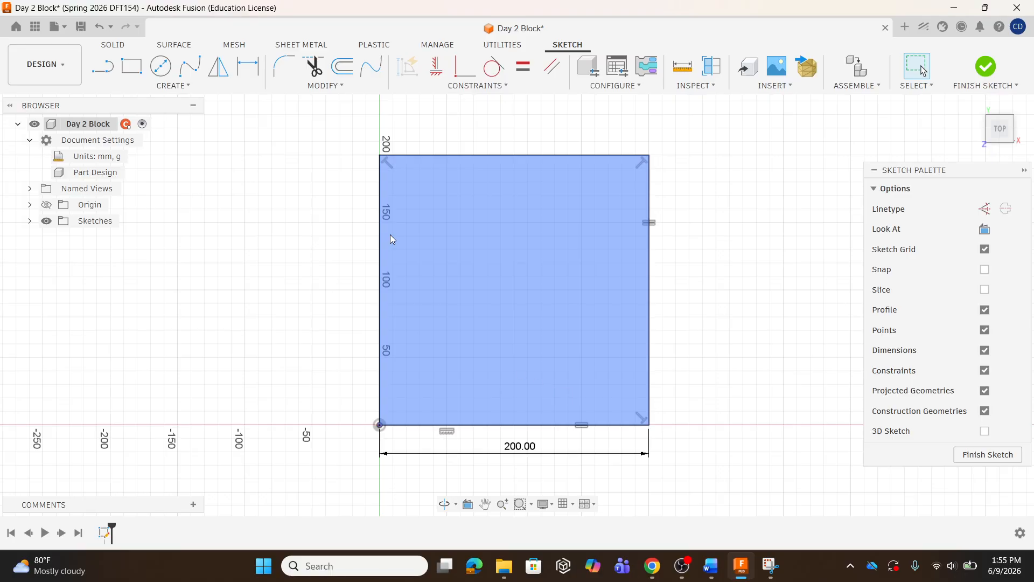
double_click(520, 446)
type("1")
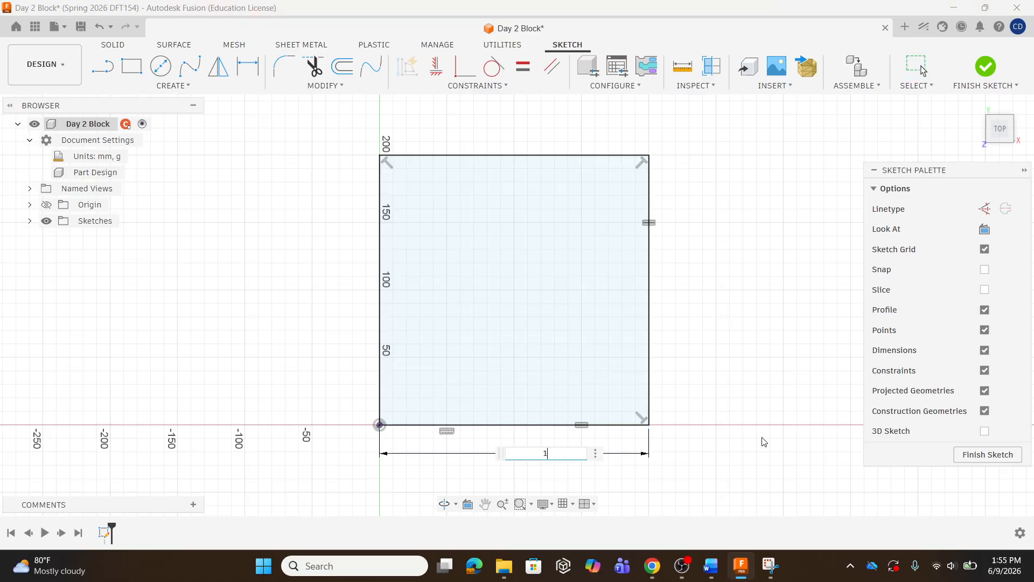
type("00")
key("Return")
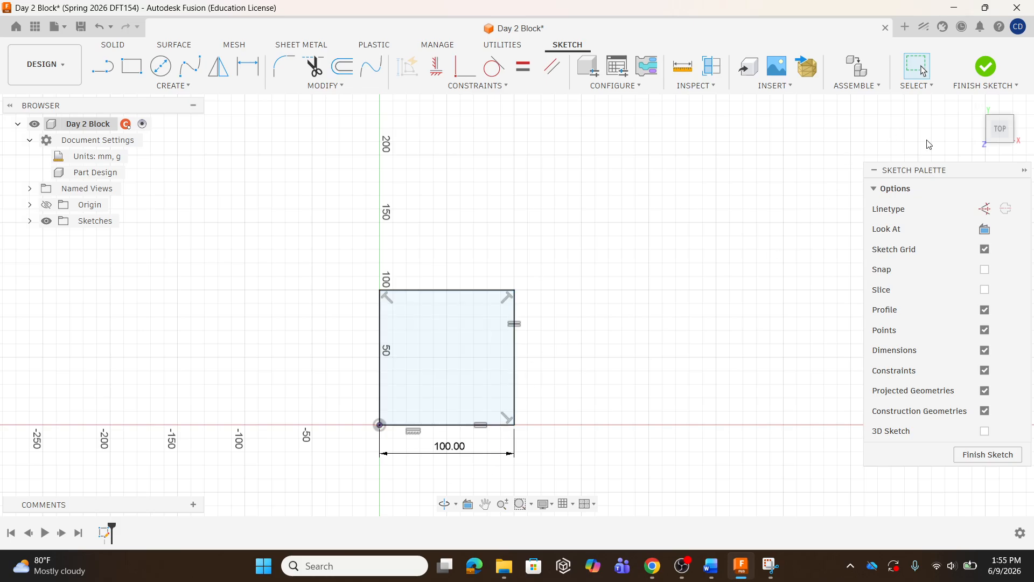
Finish the sketch and extrude the square profile 20 mm as a new body
left_click(982, 68)
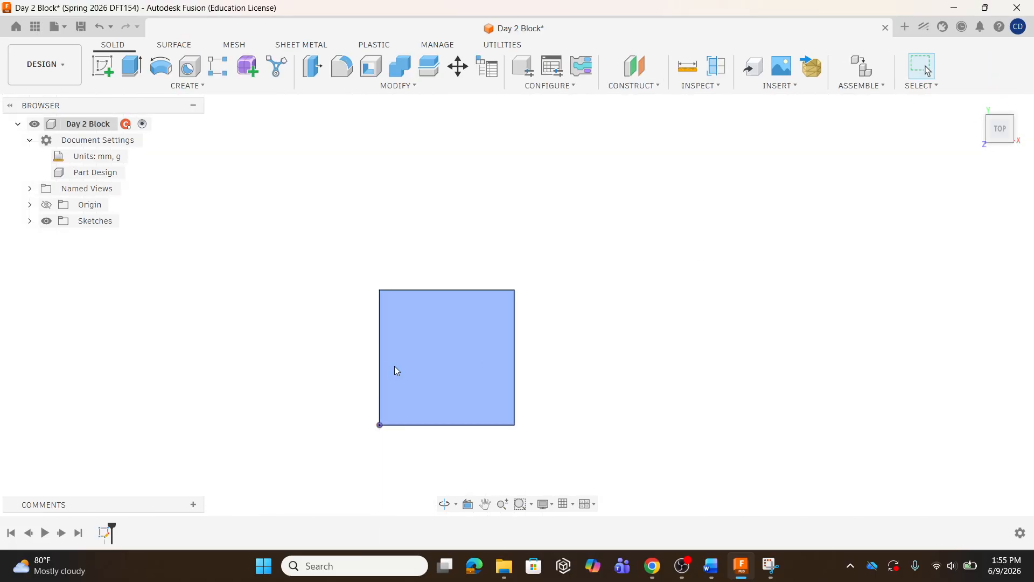
left_click(135, 70)
left_click(482, 362)
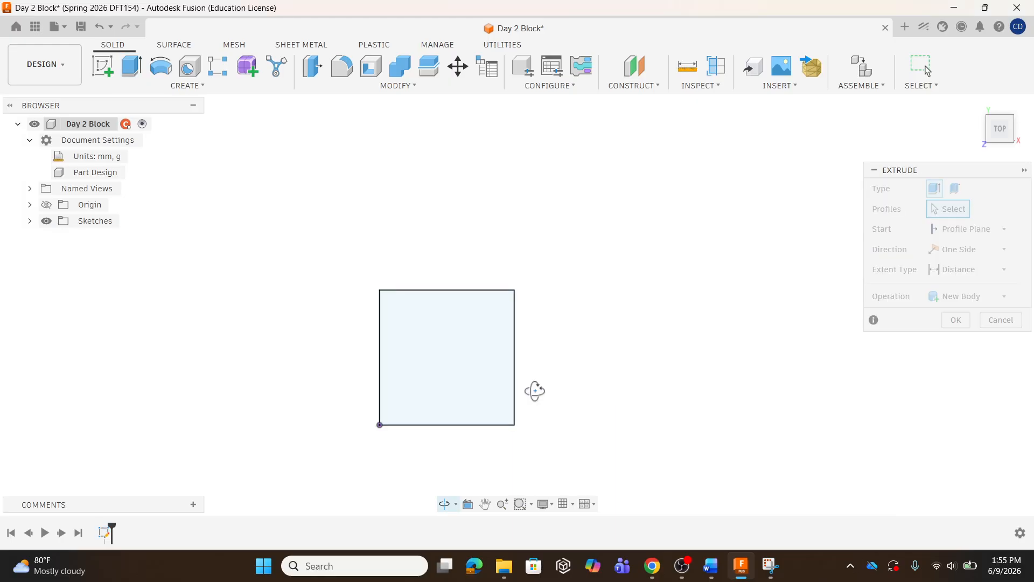
left_click_drag(535, 390, 520, 342)
key("Escape")
left_click(458, 338)
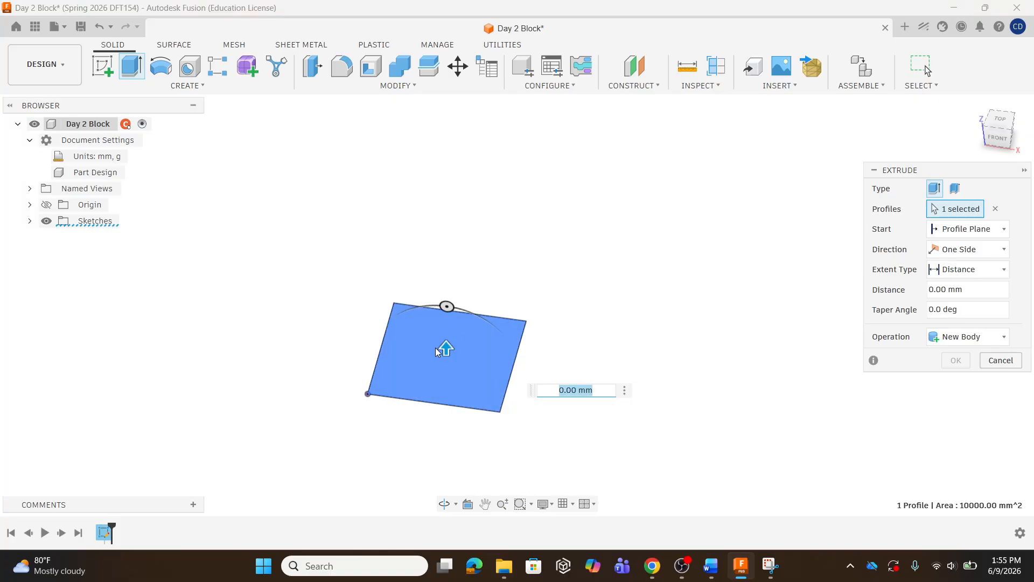
left_click_drag(446, 349, 446, 325)
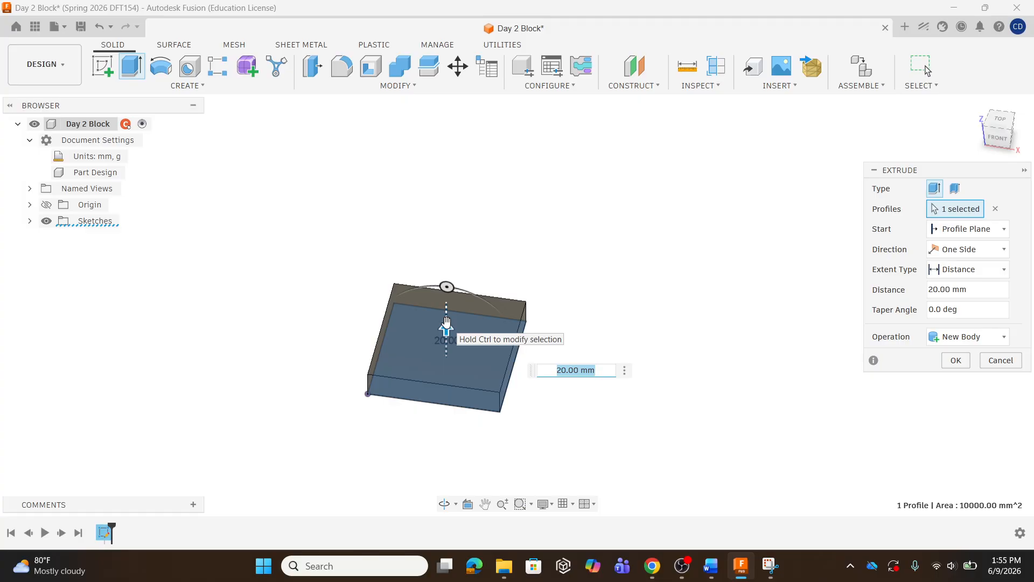
type("20")
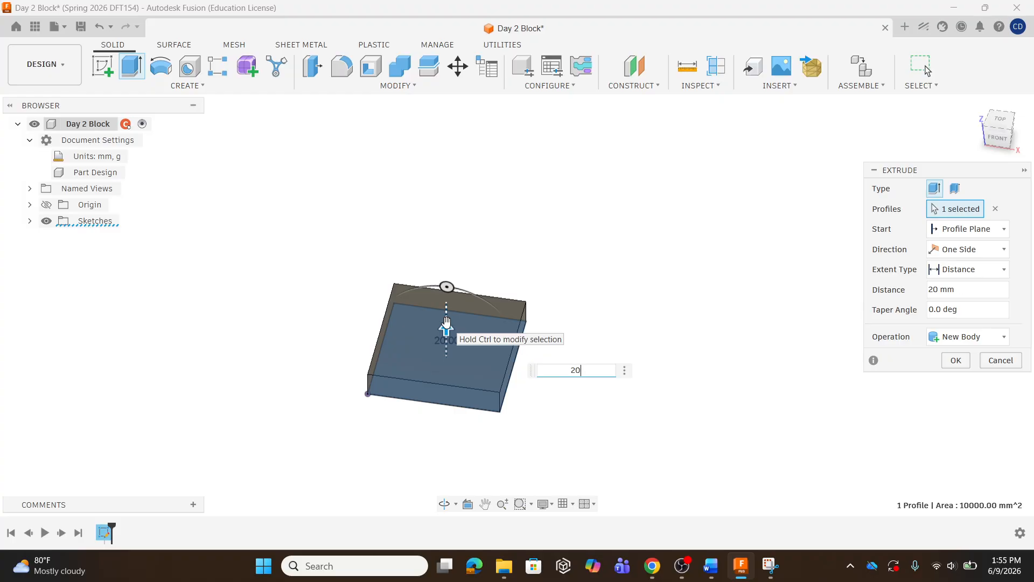
key("Return")
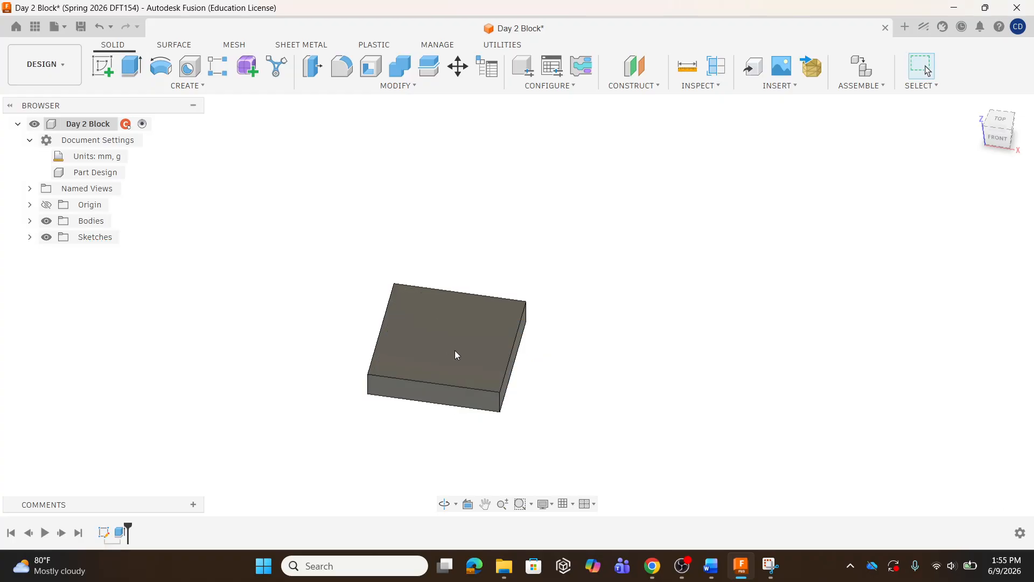
Undo the extrusion and the preceding sketch changes to return to the square sketch
middle_click_drag(472, 351, 451, 344, "shift")
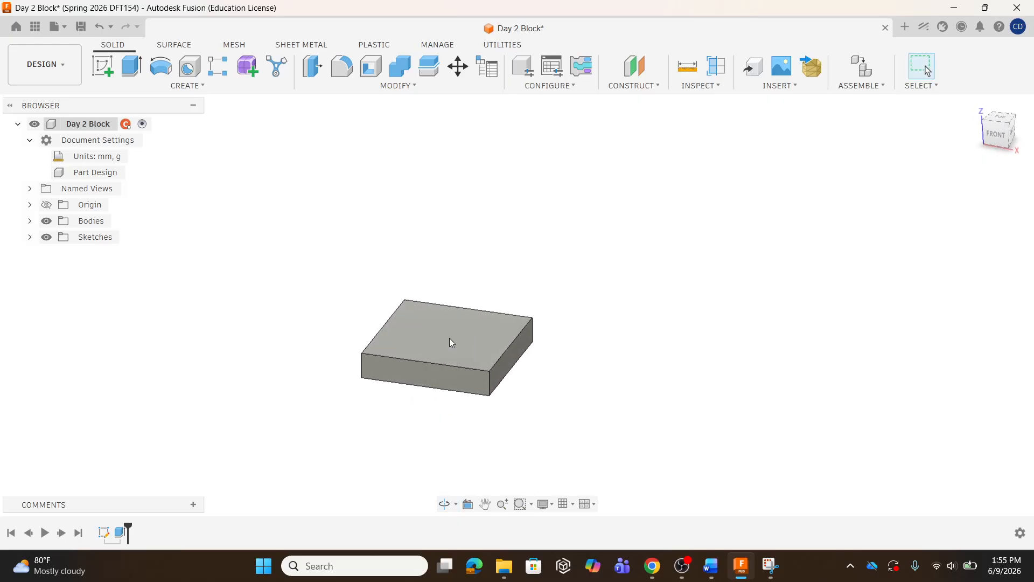
left_click(101, 27)
left_click(101, 27)
left_click(102, 27)
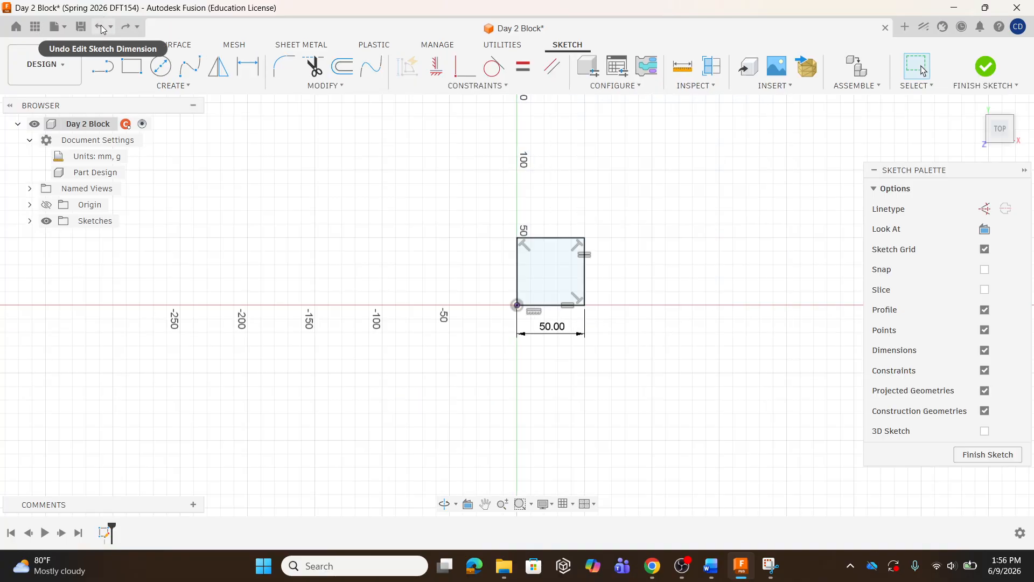
left_click(501, 86)
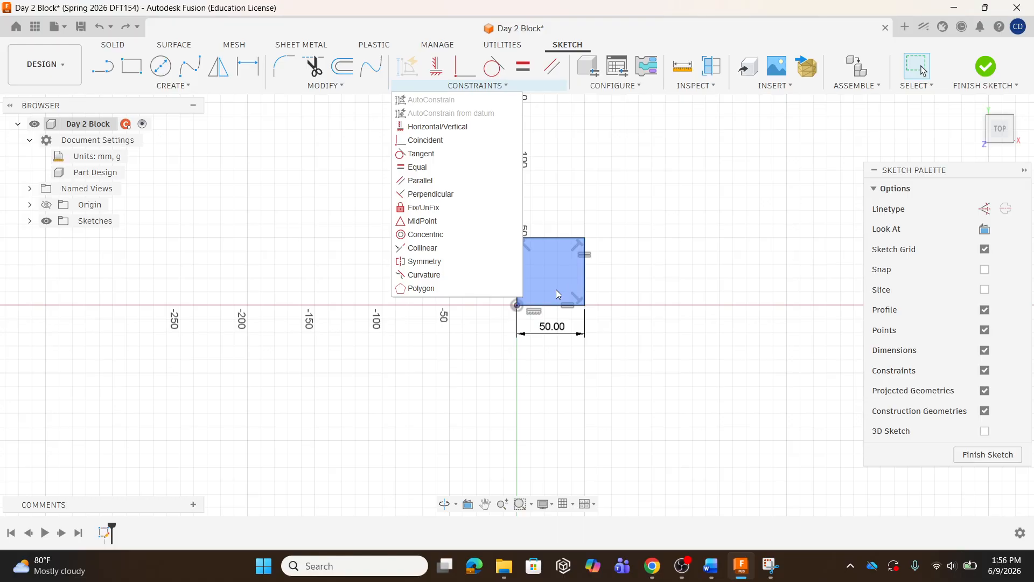
middle_click_drag(556, 289, 546, 289, "shift")
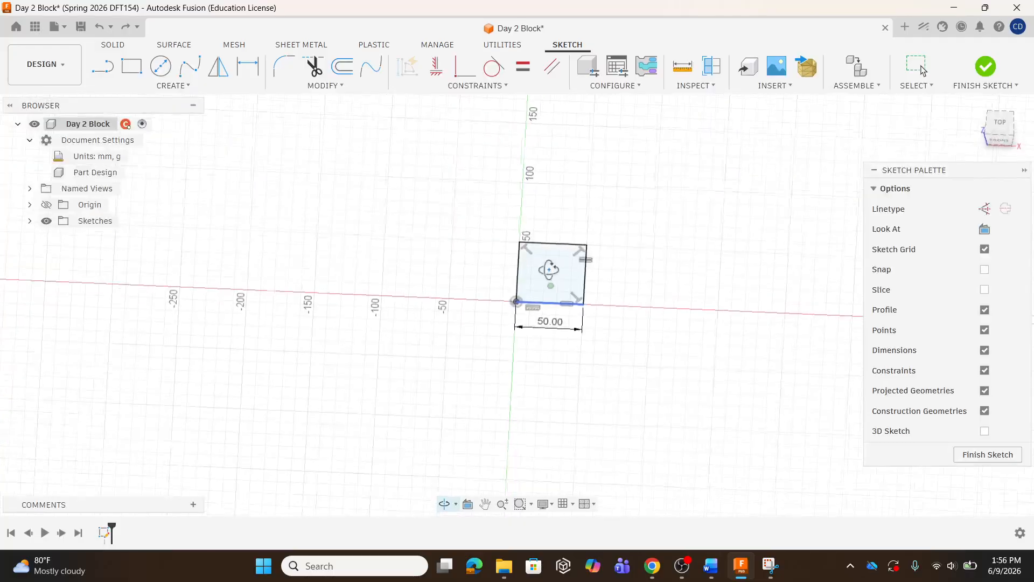
scroll(551, 289, "up", 5)
scroll(562, 237, "up", 2)
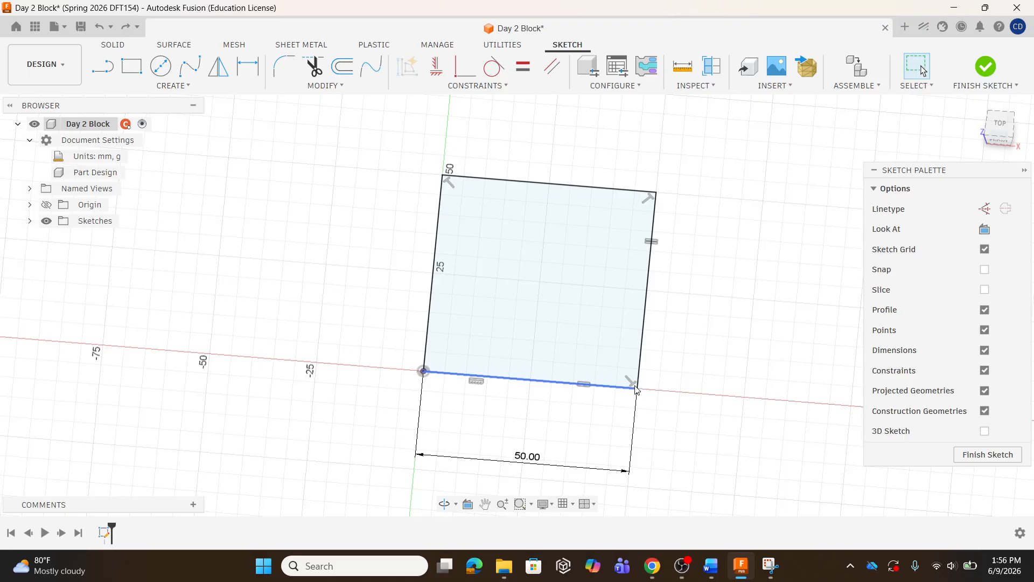
left_click(617, 251)
scroll(617, 251, "down", 2)
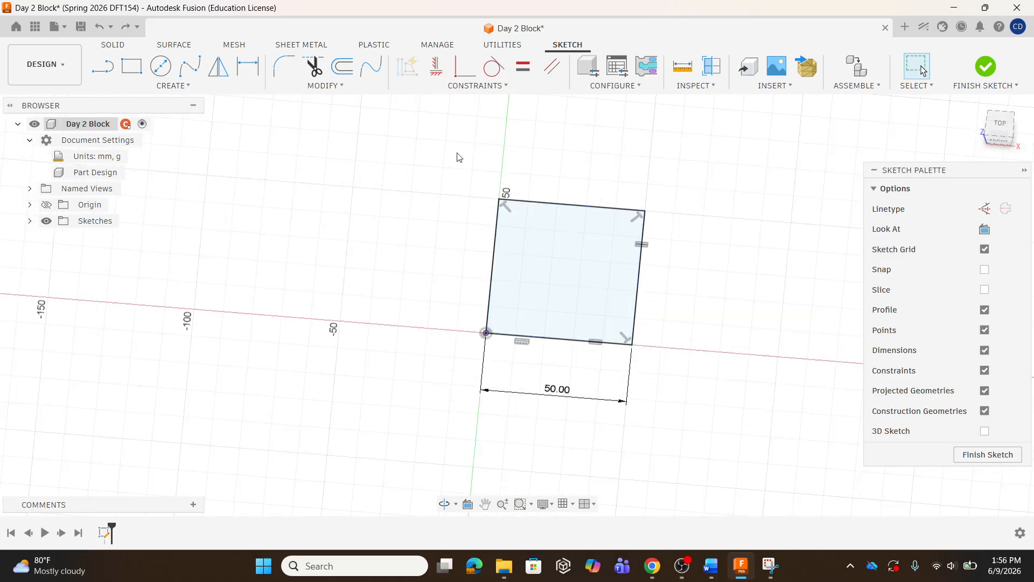
Draw a 100 mm by 100 mm two-point rectangle from the origin beside the existing square
left_click(134, 73)
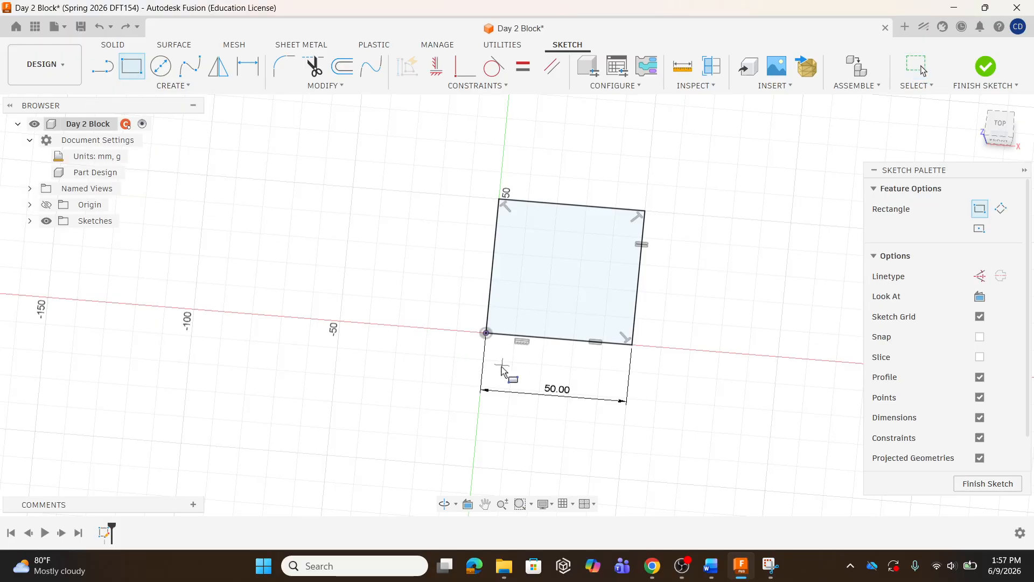
left_click(486, 333)
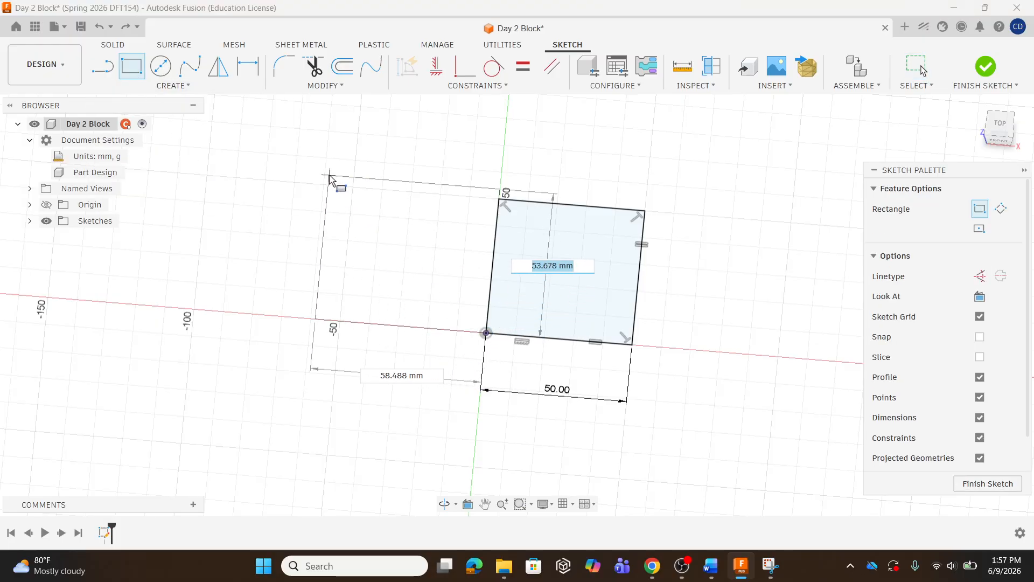
type("100")
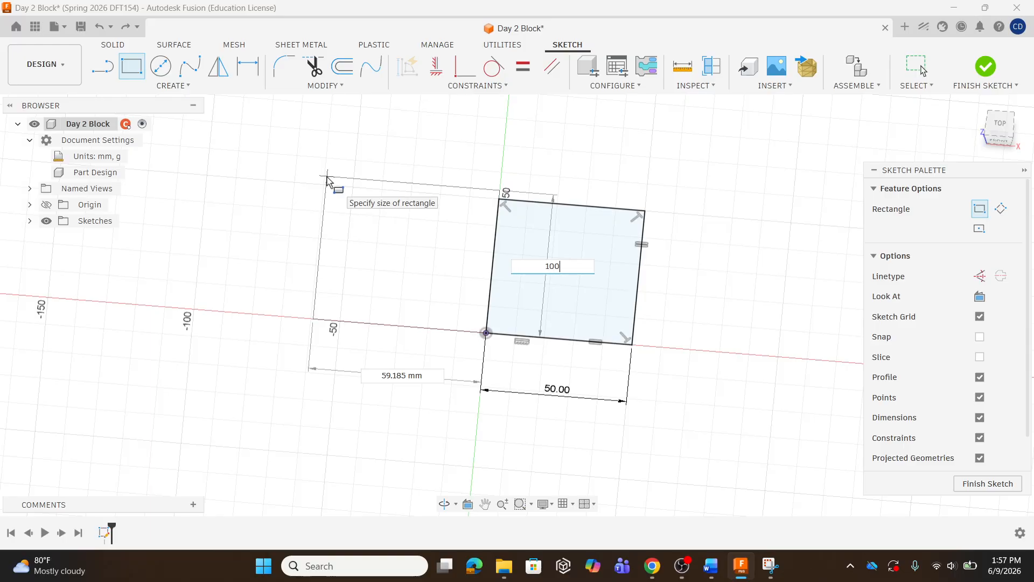
key("Tab")
type("100")
key("Return")
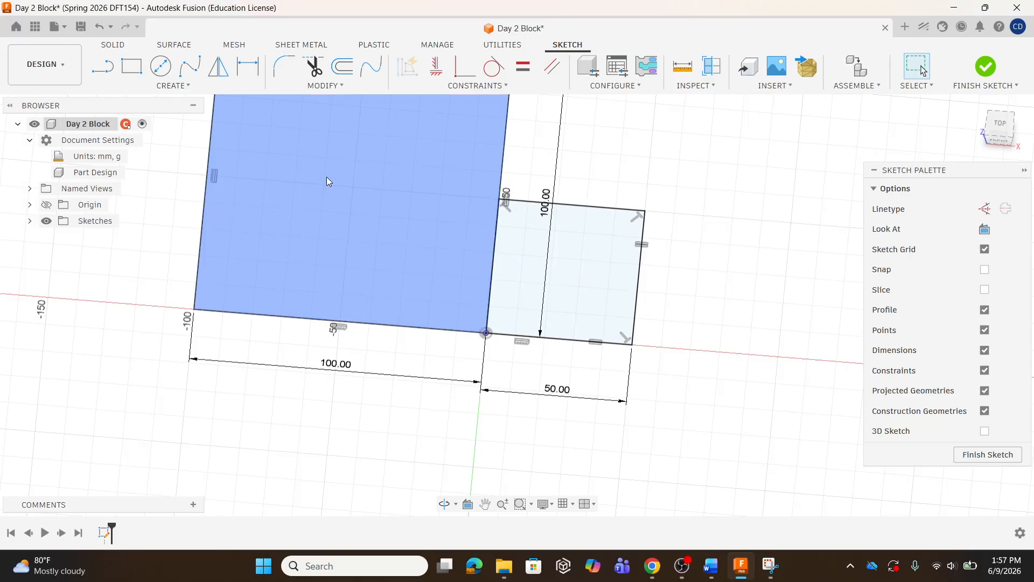
scroll(446, 323, "down", 3)
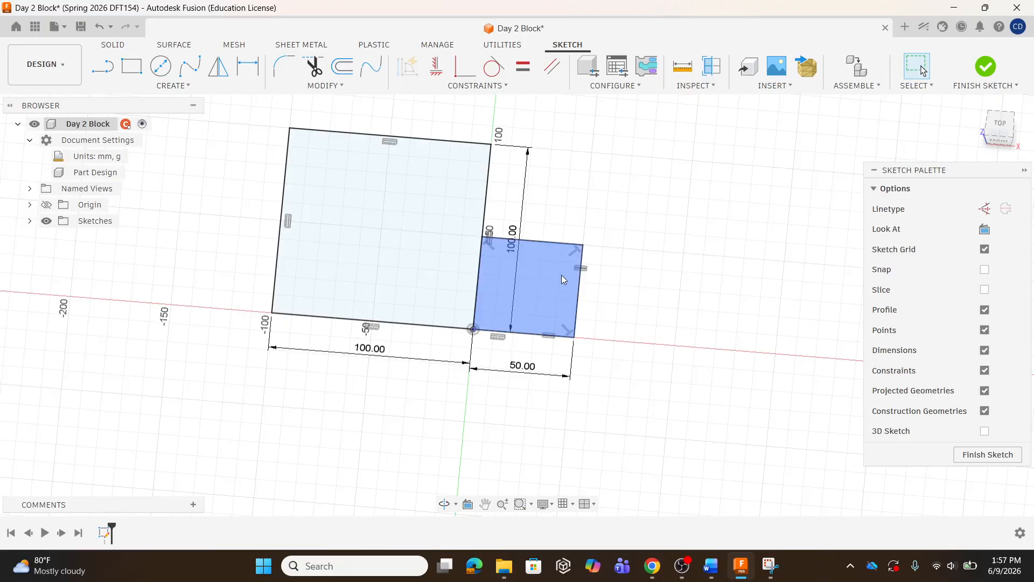
left_click(35, 26)
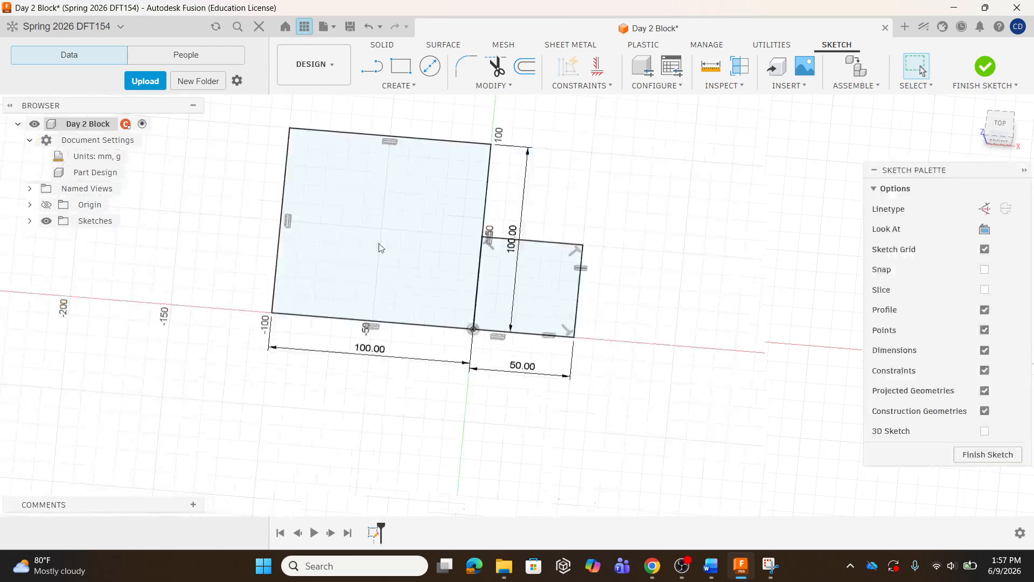
left_click(302, 26)
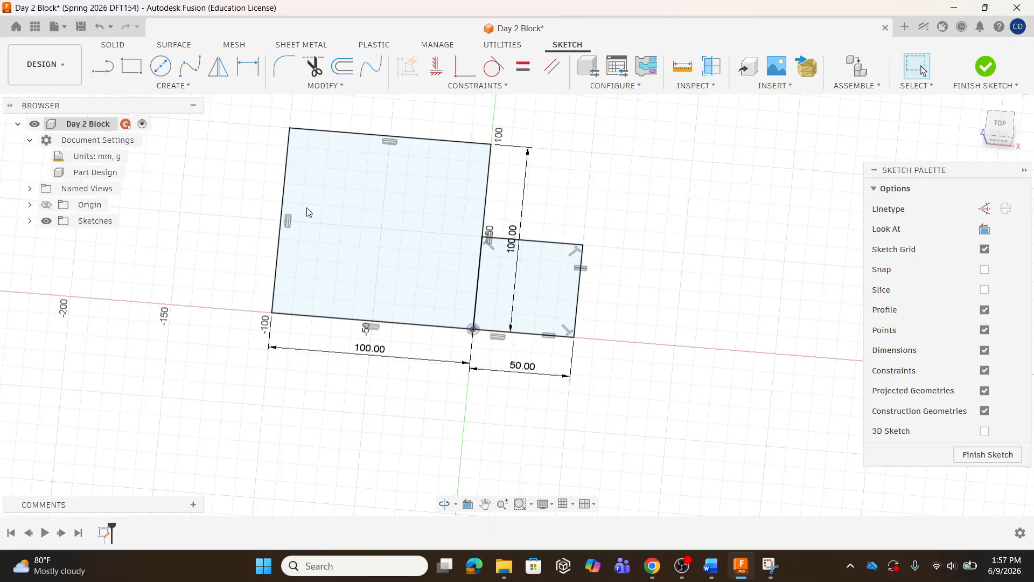
Undo repeatedly until all geometry is removed from the sketch
left_click(98, 27)
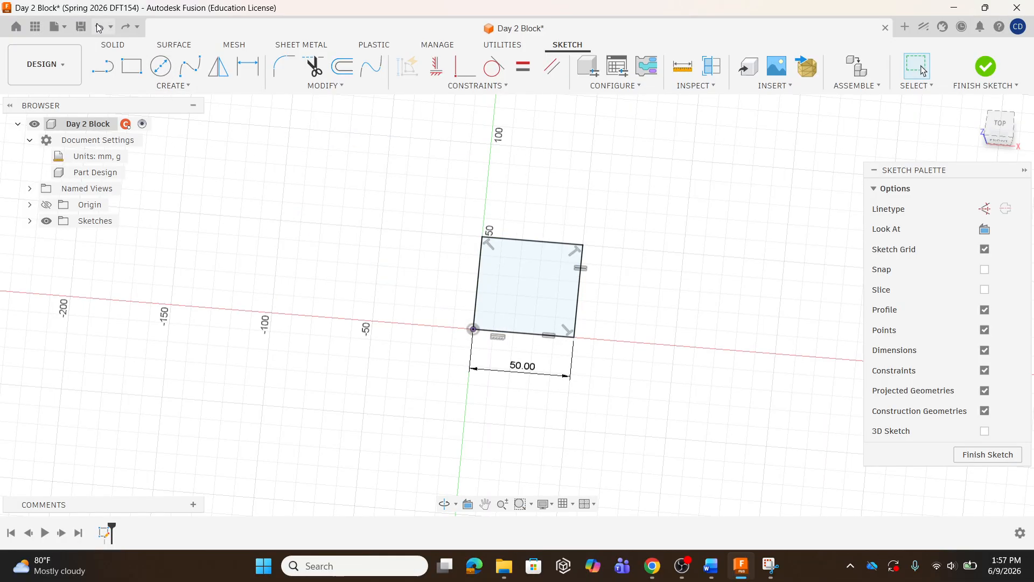
left_click(99, 27)
left_click(99, 27)
left_click(98, 27)
left_click(99, 27)
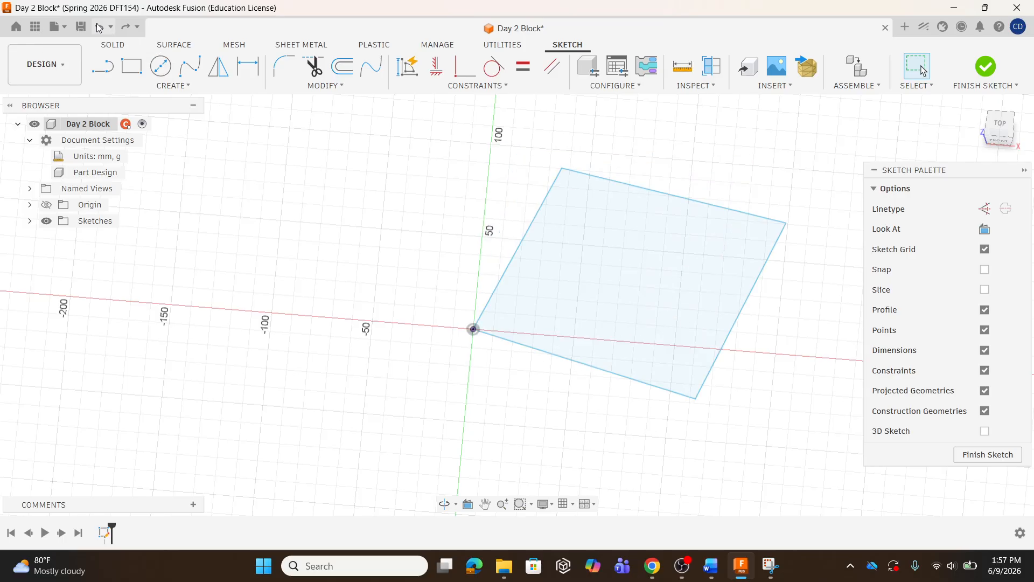
left_click(98, 27)
left_click(98, 27)
left_click(99, 27)
left_click(98, 27)
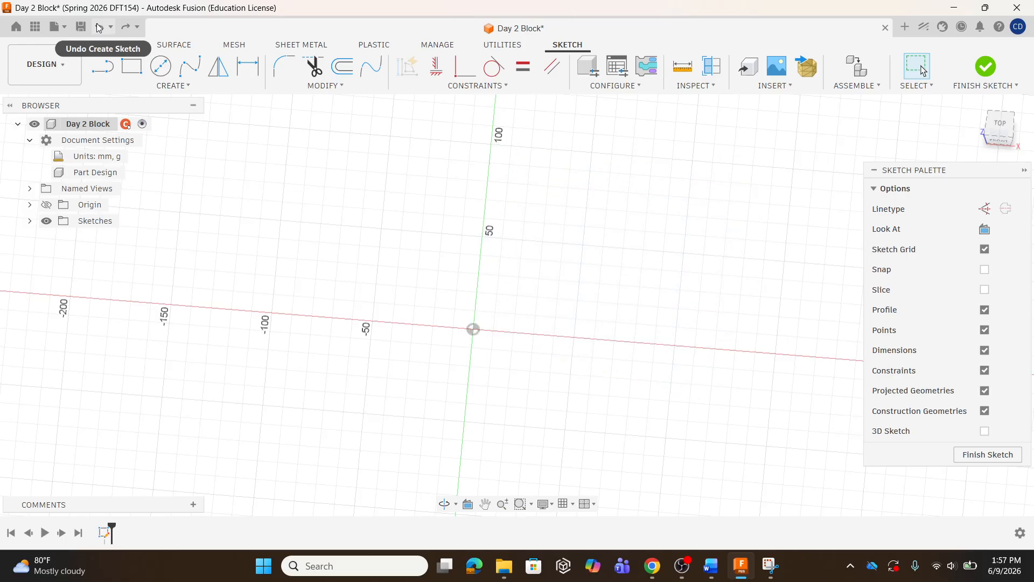
Draw a 100 mm by 100 mm center rectangle centered on the origin
left_click(185, 87)
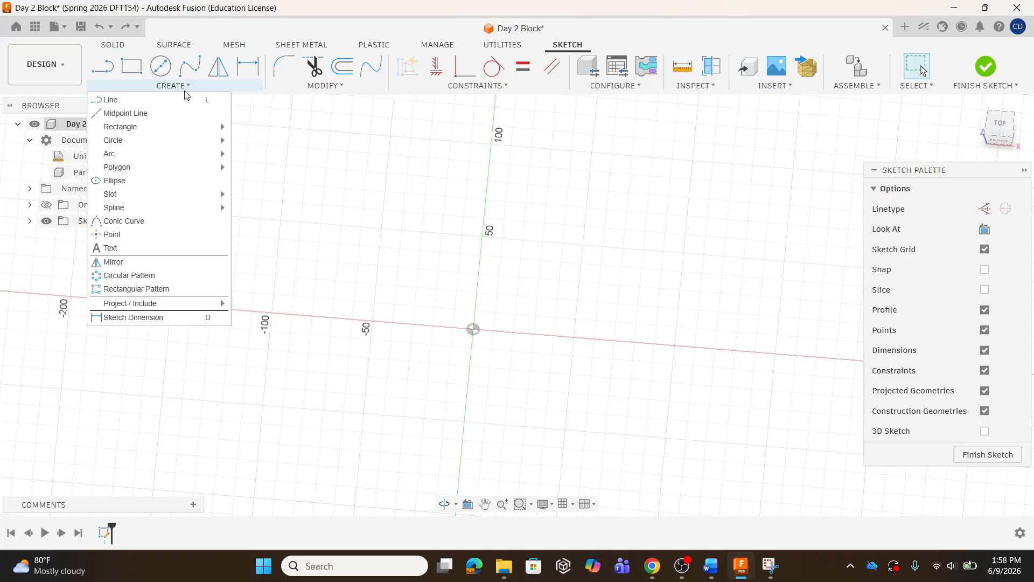
mouse_move(187, 128)
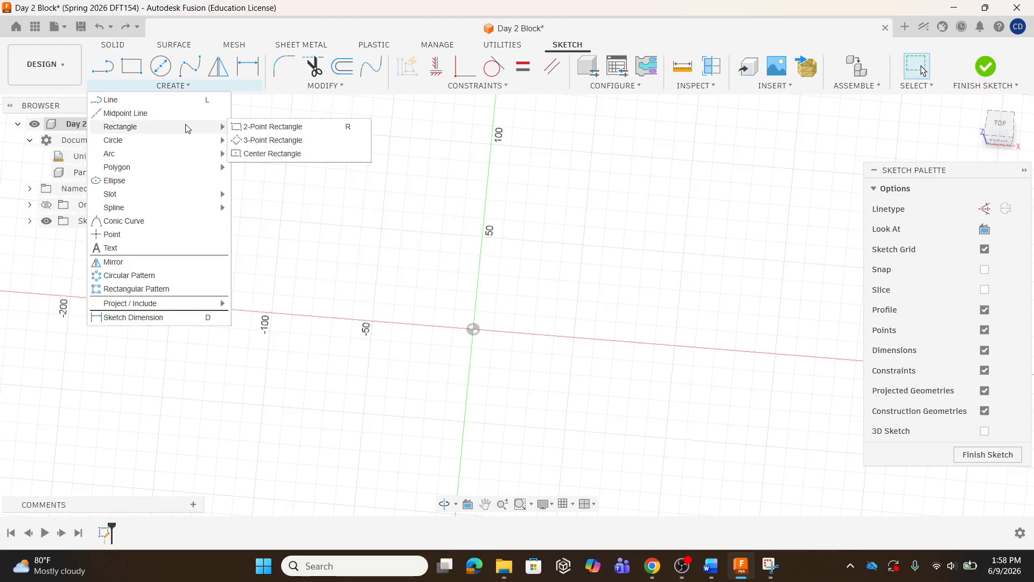
left_click(258, 154)
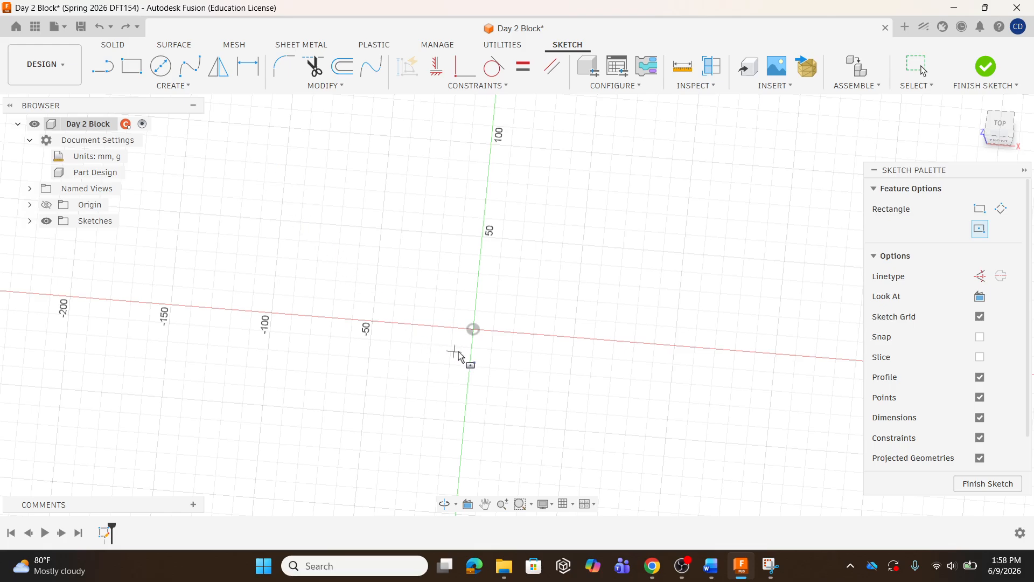
left_click(474, 329)
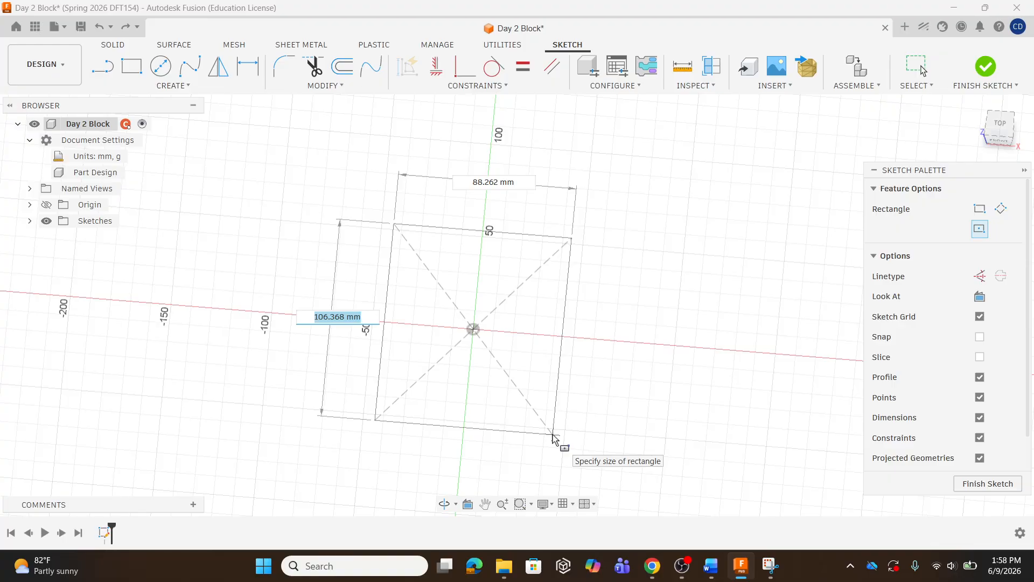
type("100")
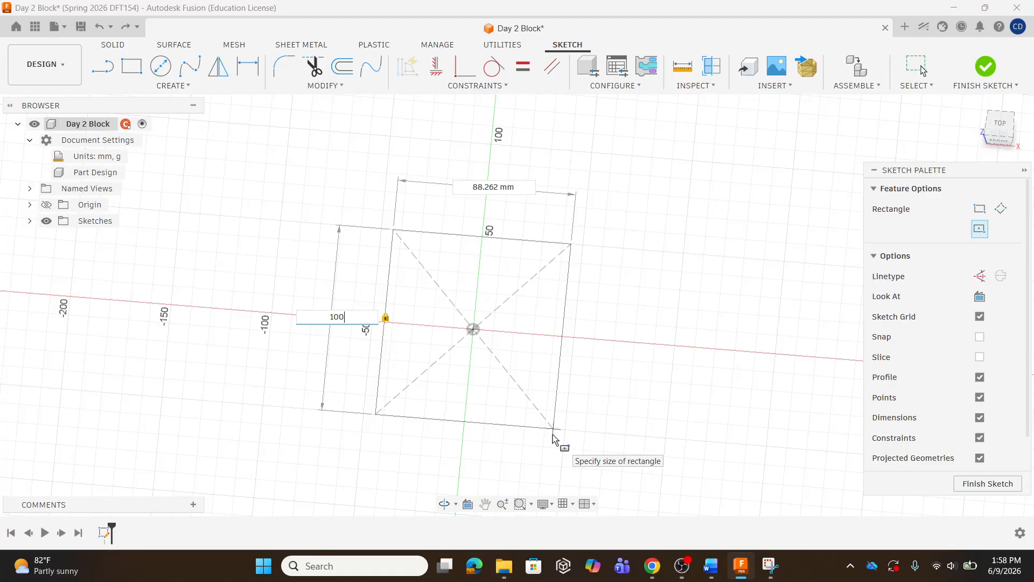
key("Tab")
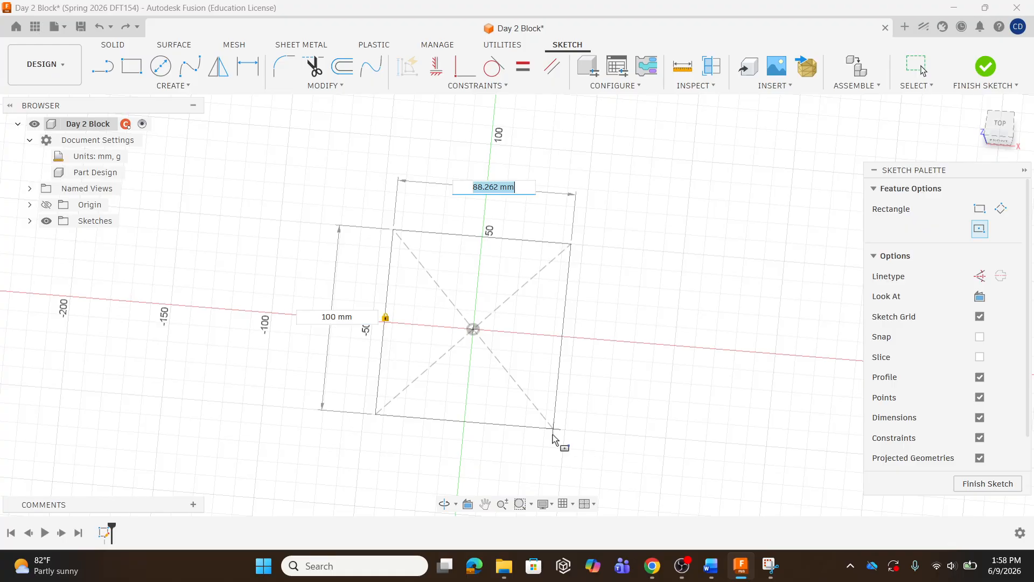
type("100")
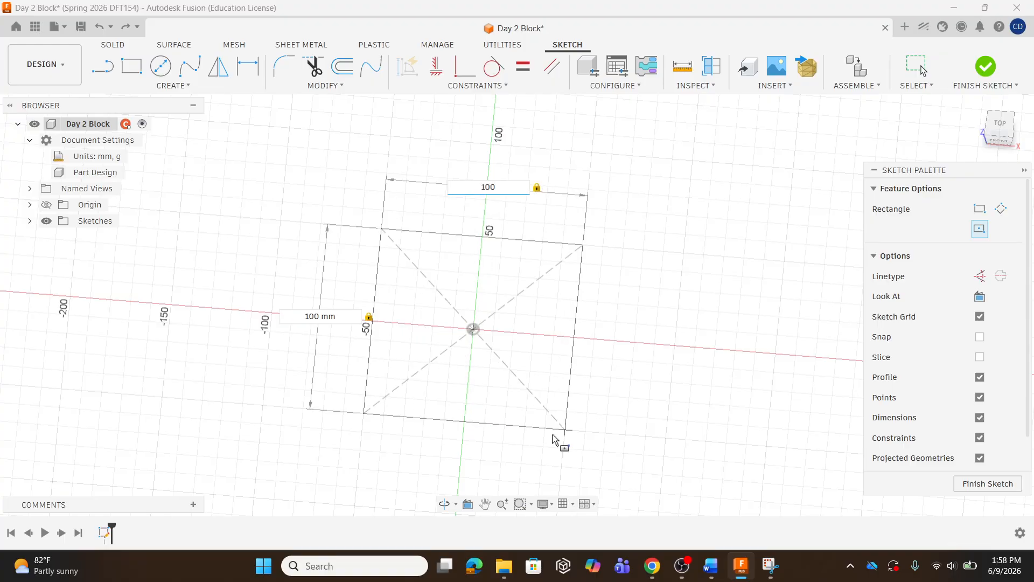
key("Return")
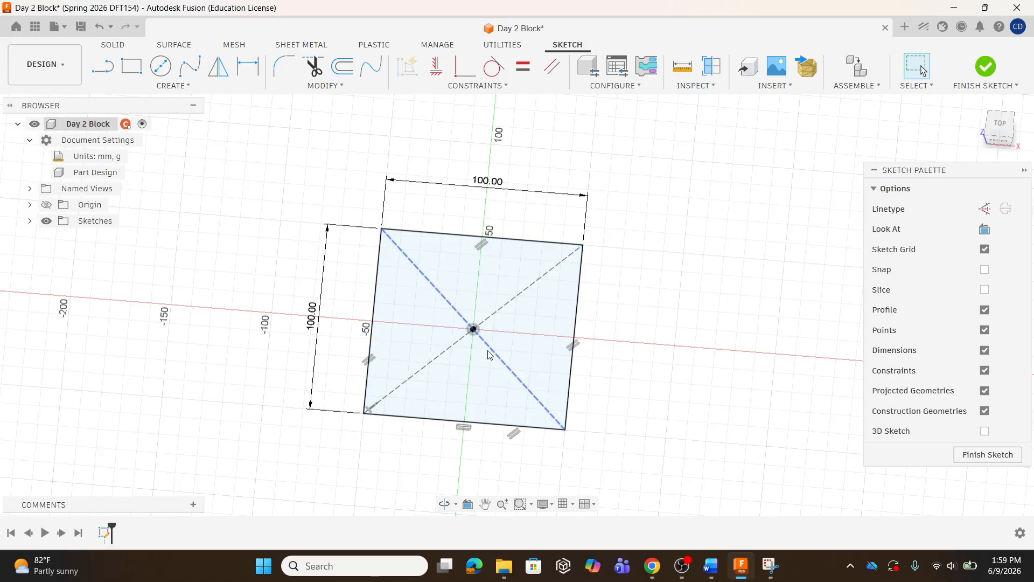
Draw a 40 mm diameter center-diameter circle centered on the origin inside the square
left_click(473, 332)
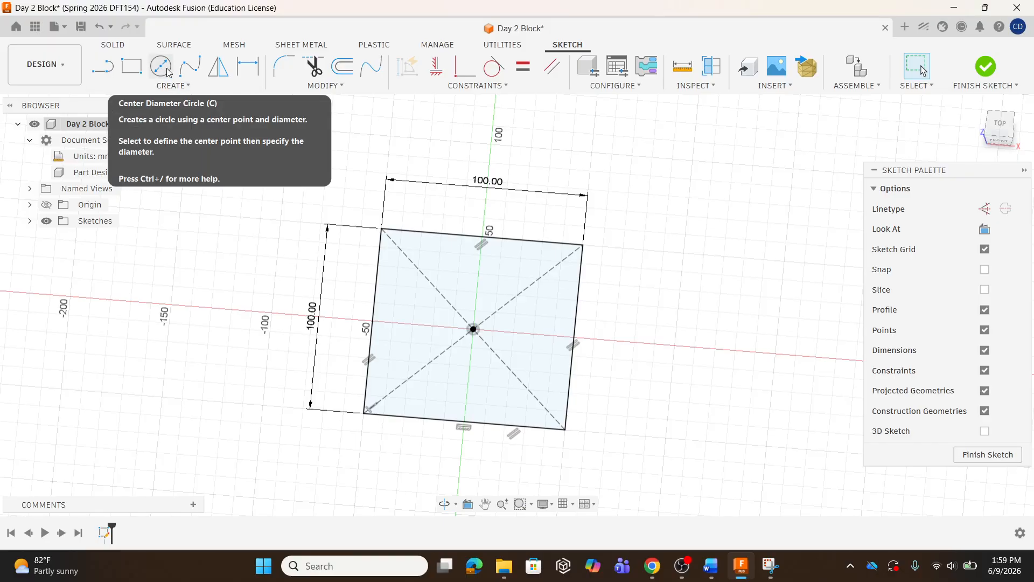
left_click(173, 85)
mouse_move(201, 143)
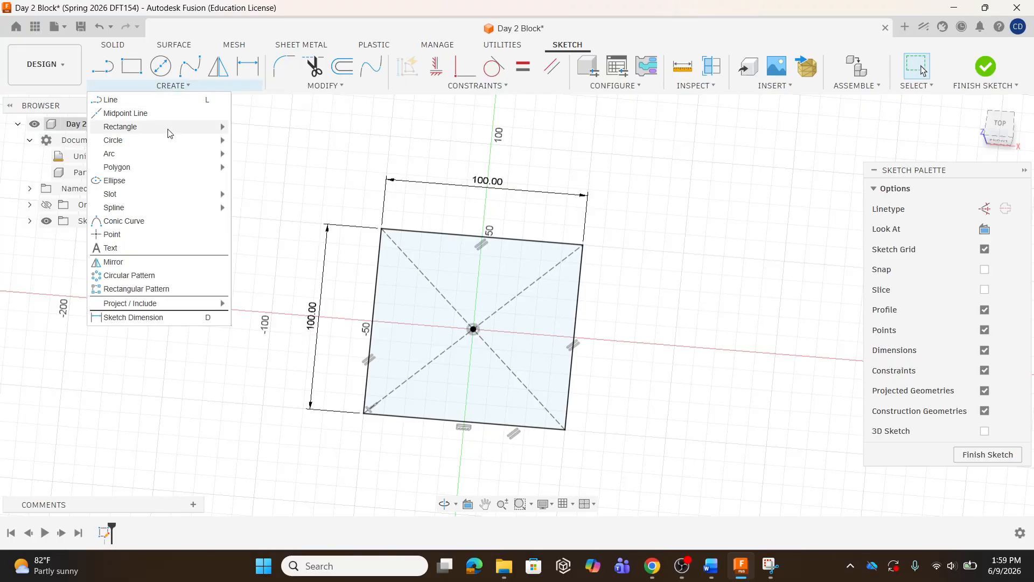
mouse_move(170, 145)
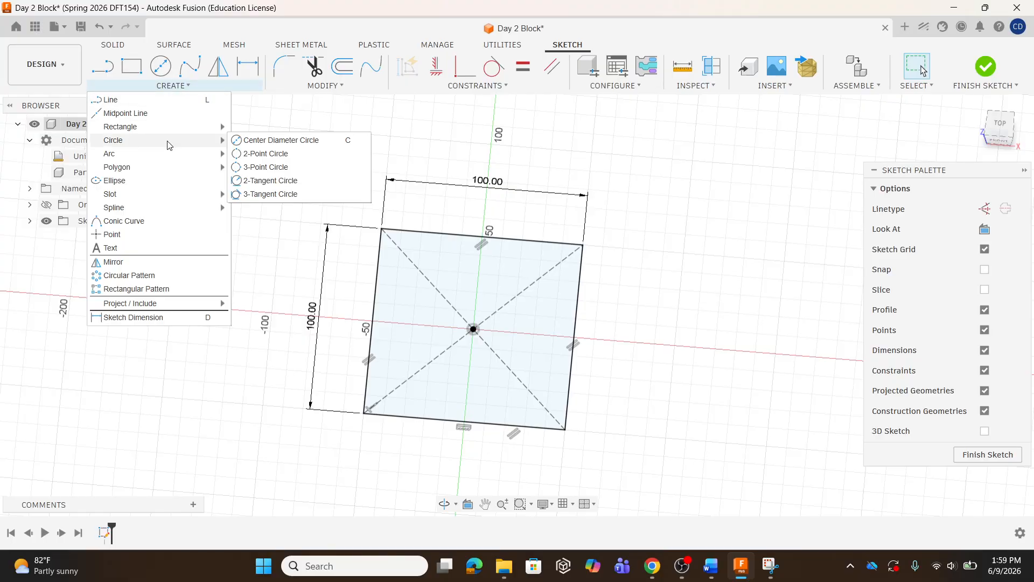
left_click(277, 140)
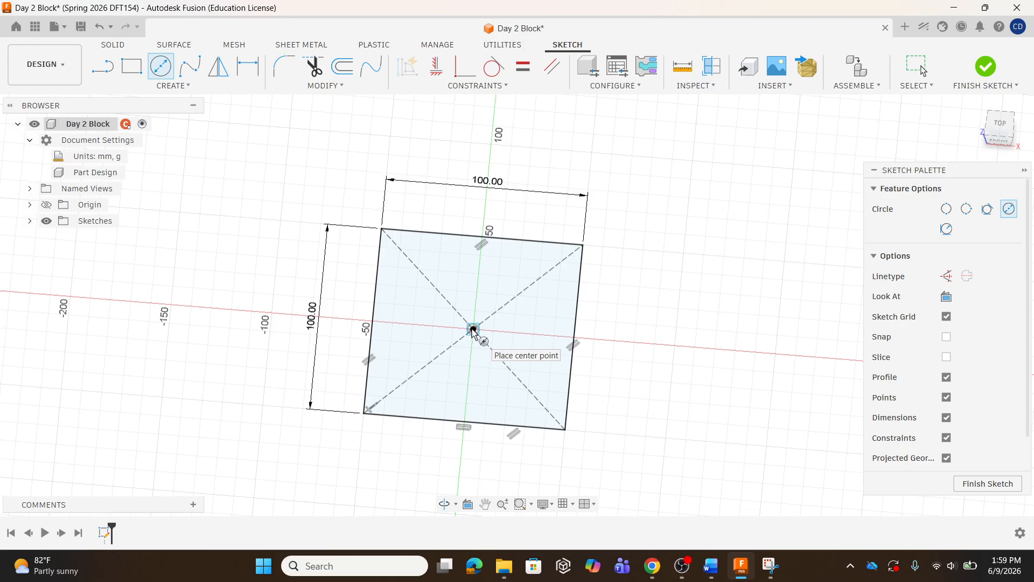
left_click(472, 330)
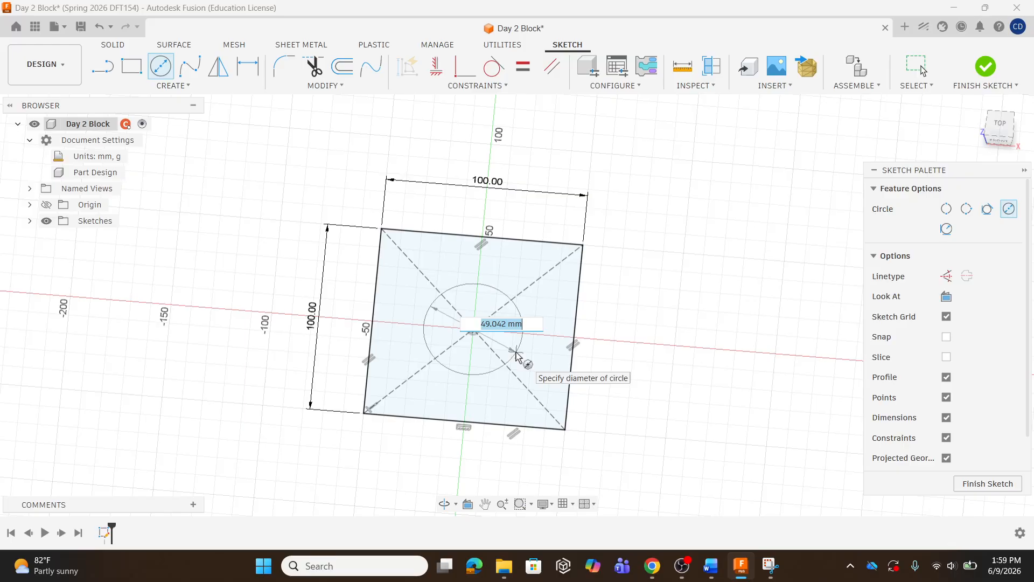
type("40")
key("Return")
key("Escape")
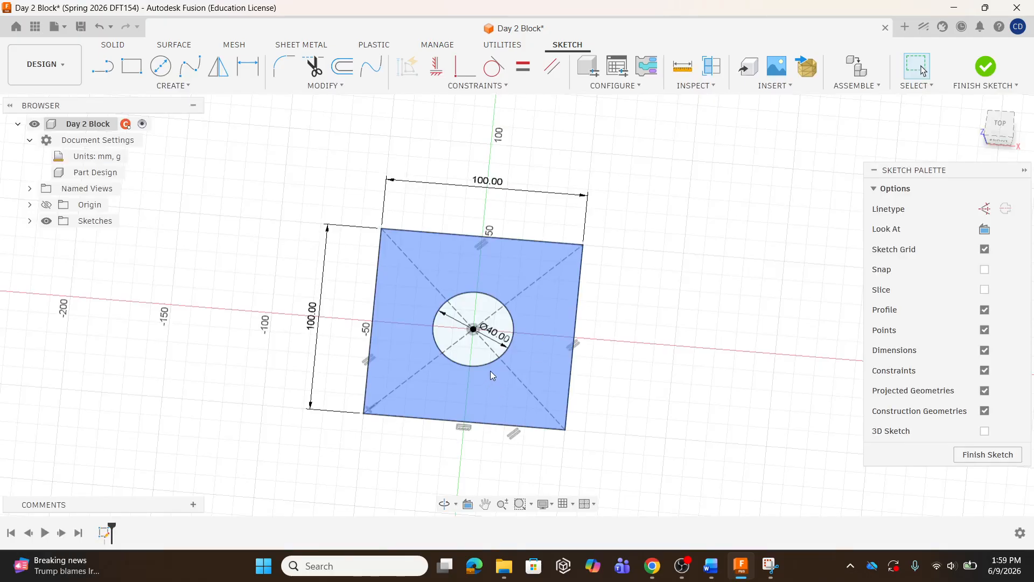
Set the square's width and height dimensions both to 50 mm
double_click(491, 186)
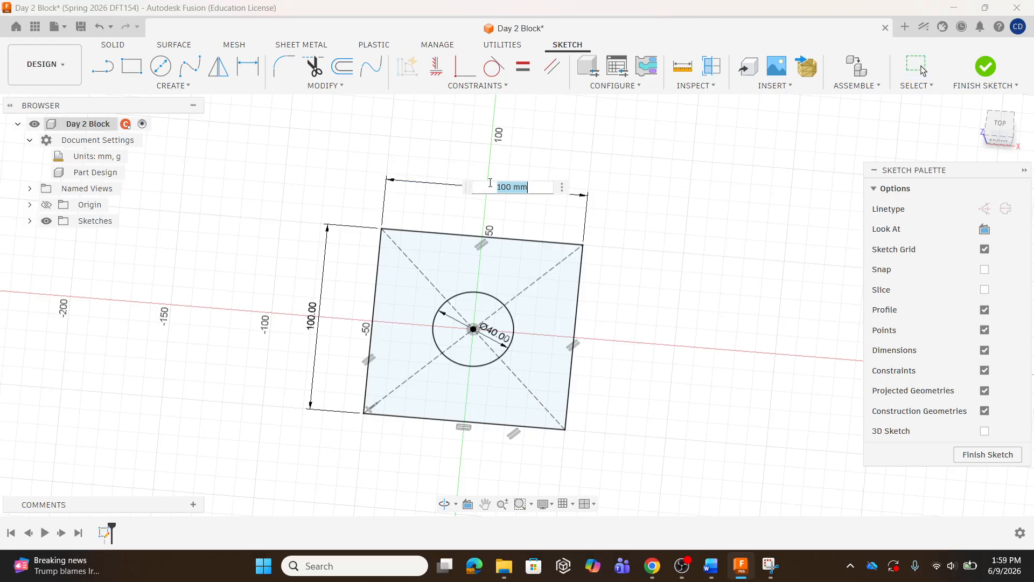
type("50")
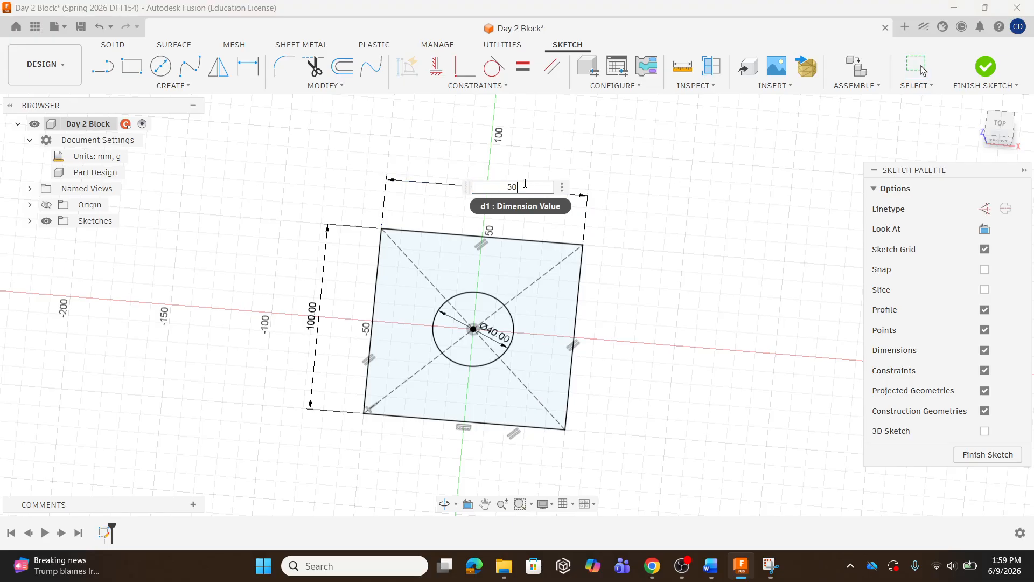
key("Return")
double_click(365, 320)
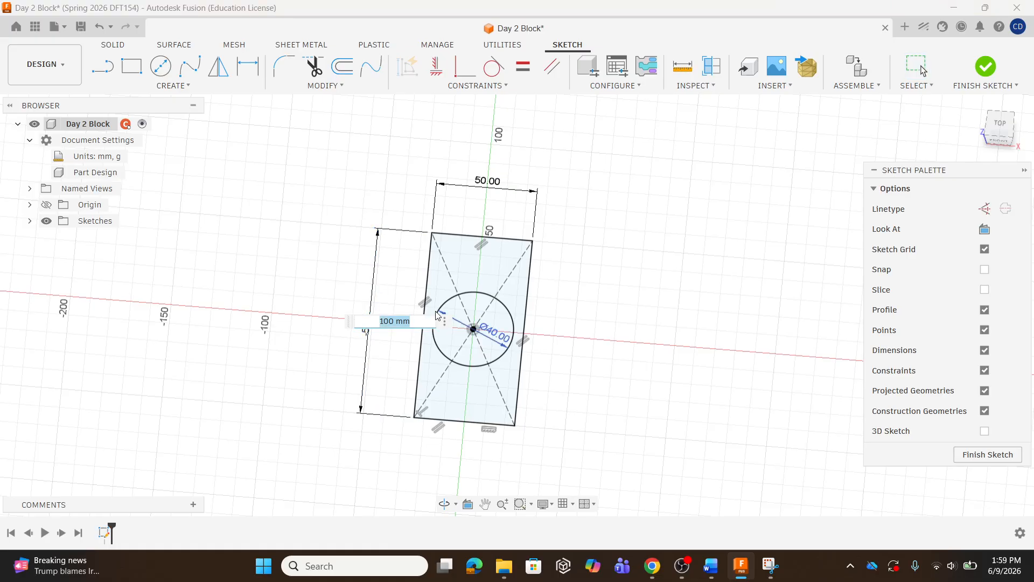
type("50")
key("Return")
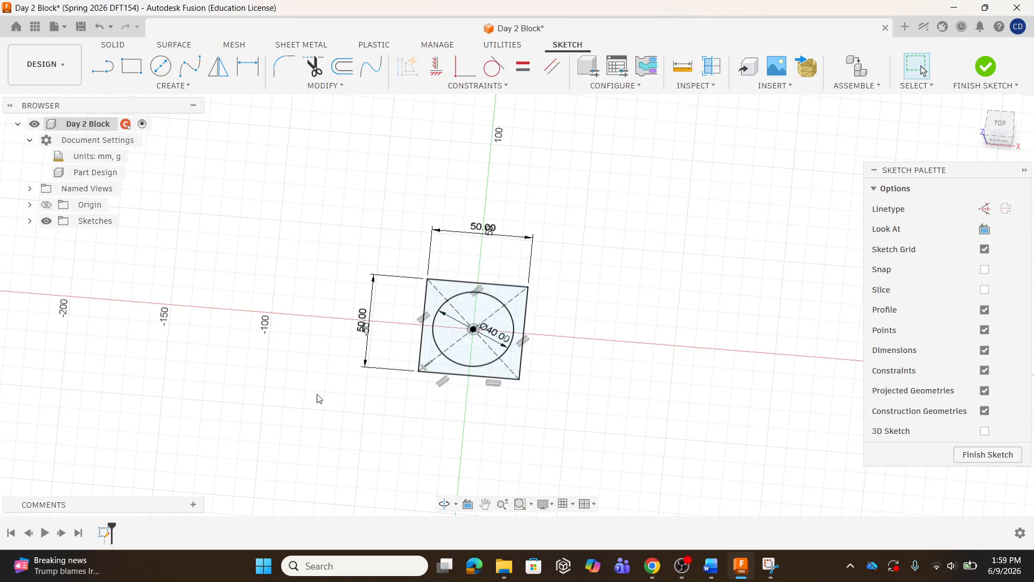
Set the square's height and width dimensions back to 100 mm
double_click(364, 323)
type("100")
key("Return")
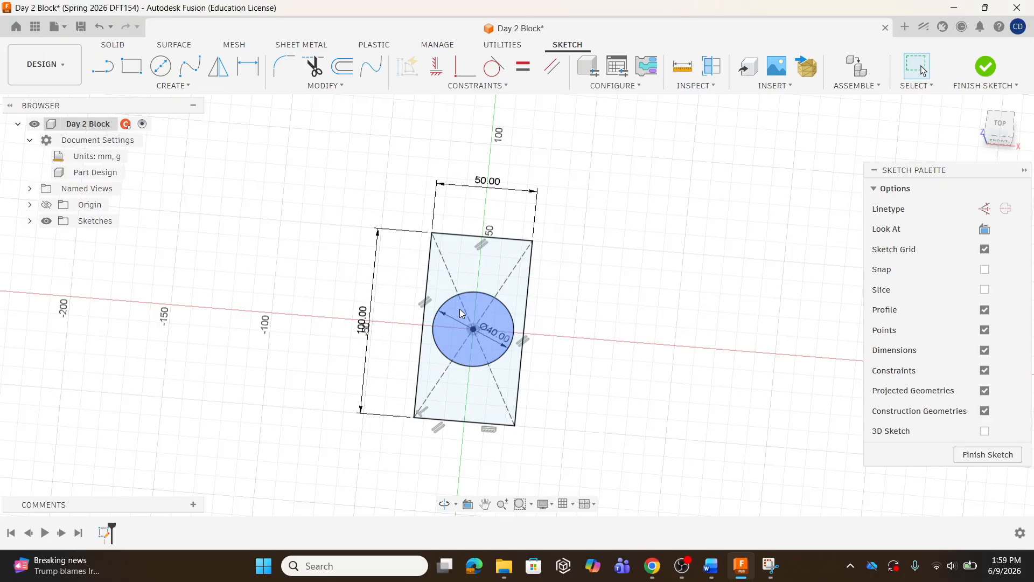
double_click(487, 181)
type("10")
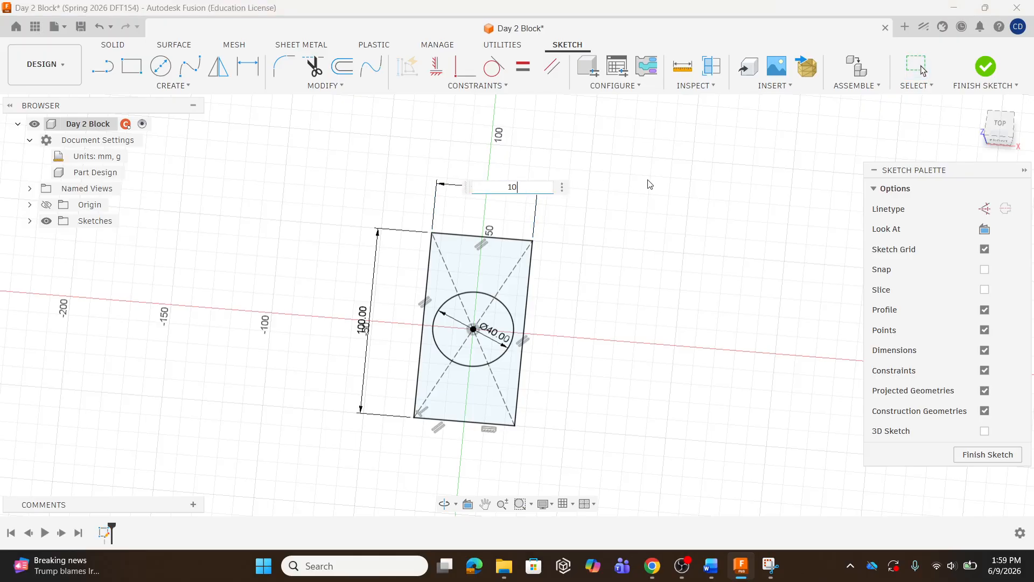
type("0")
key("Return")
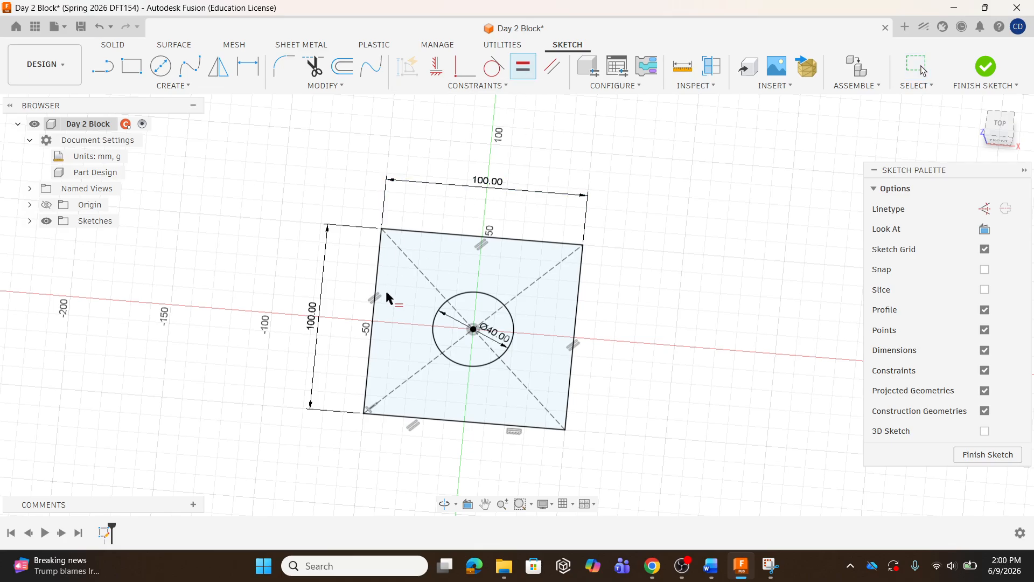
Try to constrain the square's left and top edges to be equal
left_click(372, 294)
left_click(465, 235)
key("Escape")
Delete the square's horizontal width dimension
left_click(490, 186)
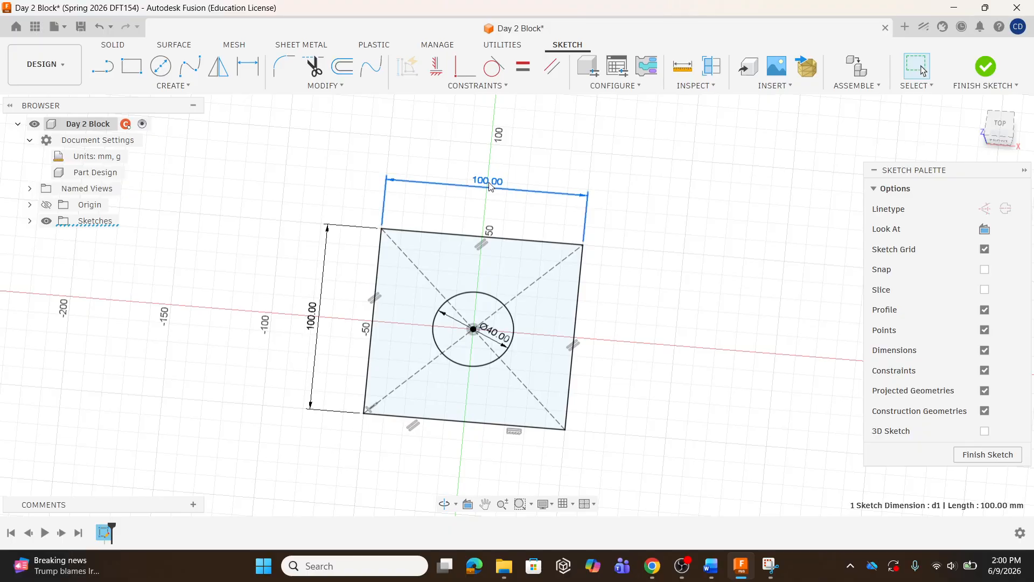
right_click(489, 184)
left_click(466, 164)
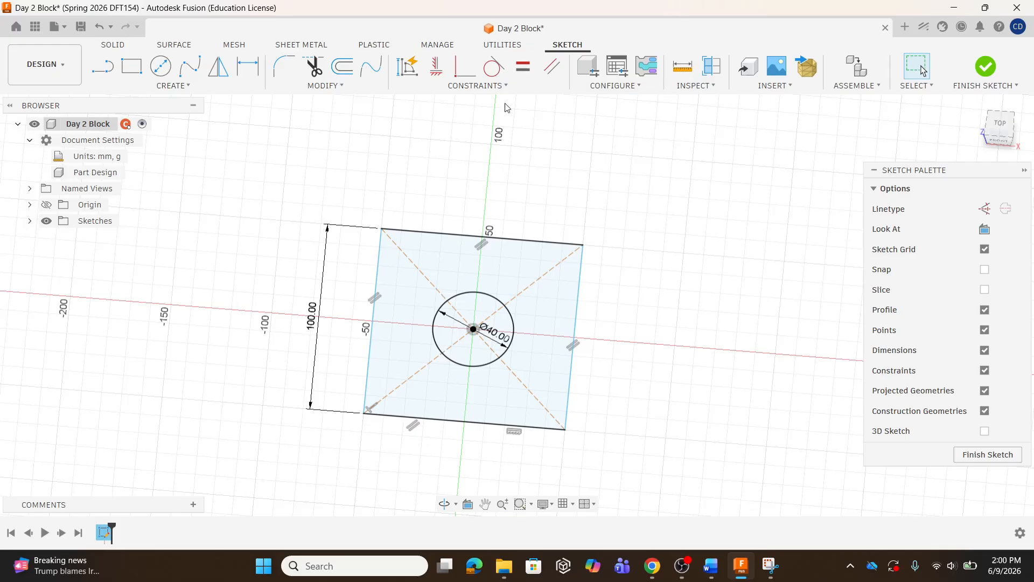
Apply an Equal constraint between the square's left edge and top edge
left_click(546, 370)
left_click(523, 65)
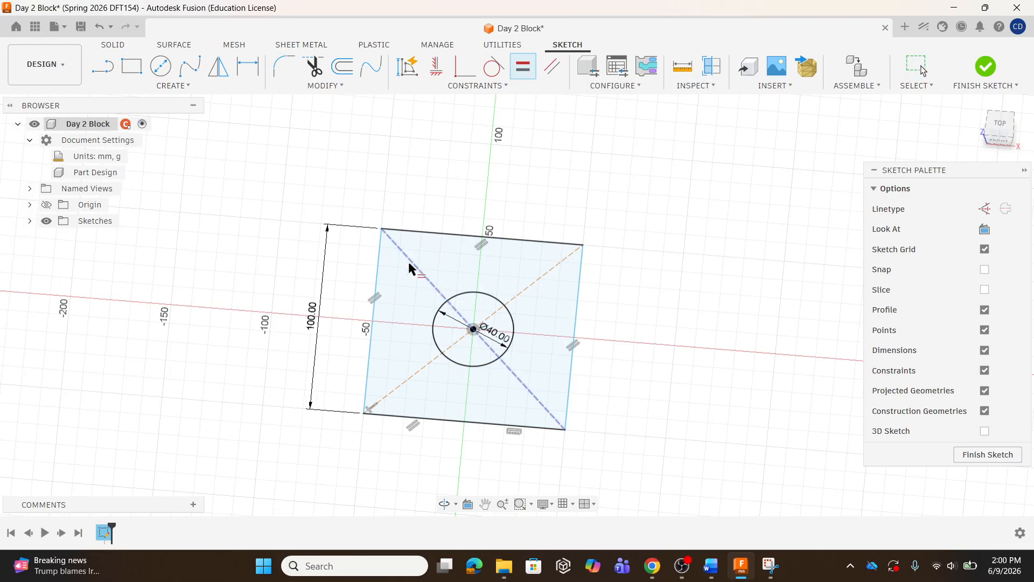
left_click(376, 289)
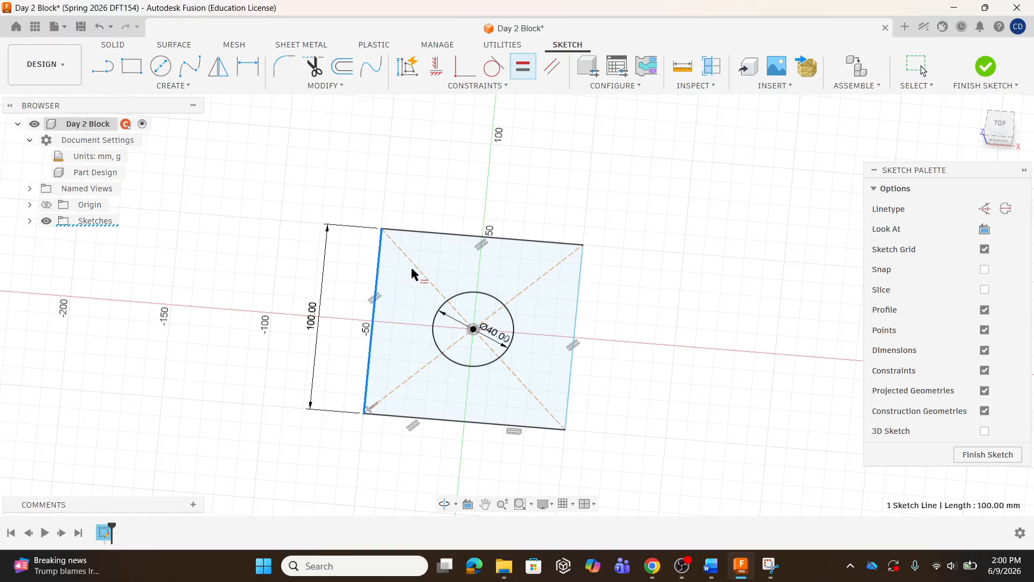
left_click(467, 234)
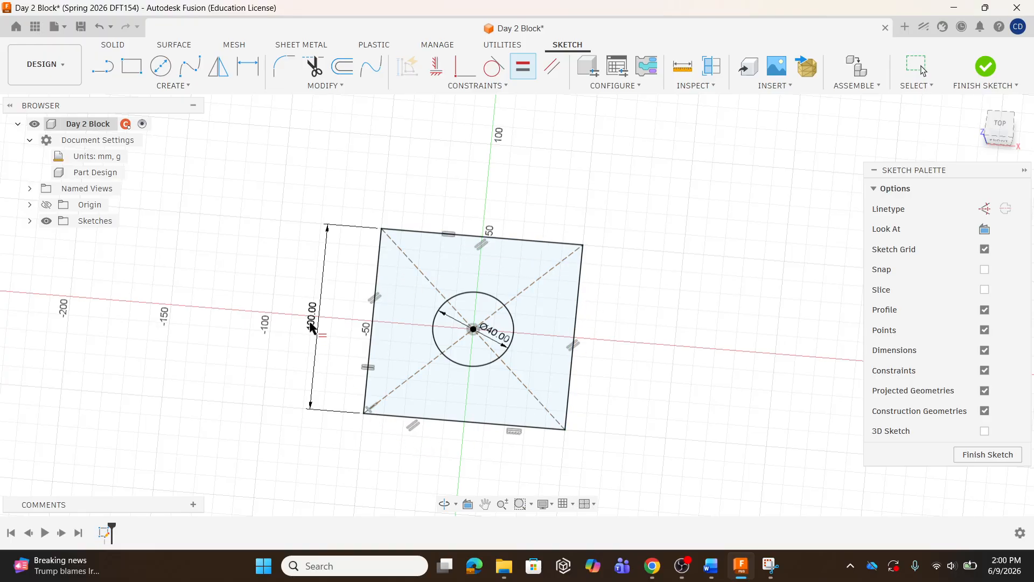
key("Escape")
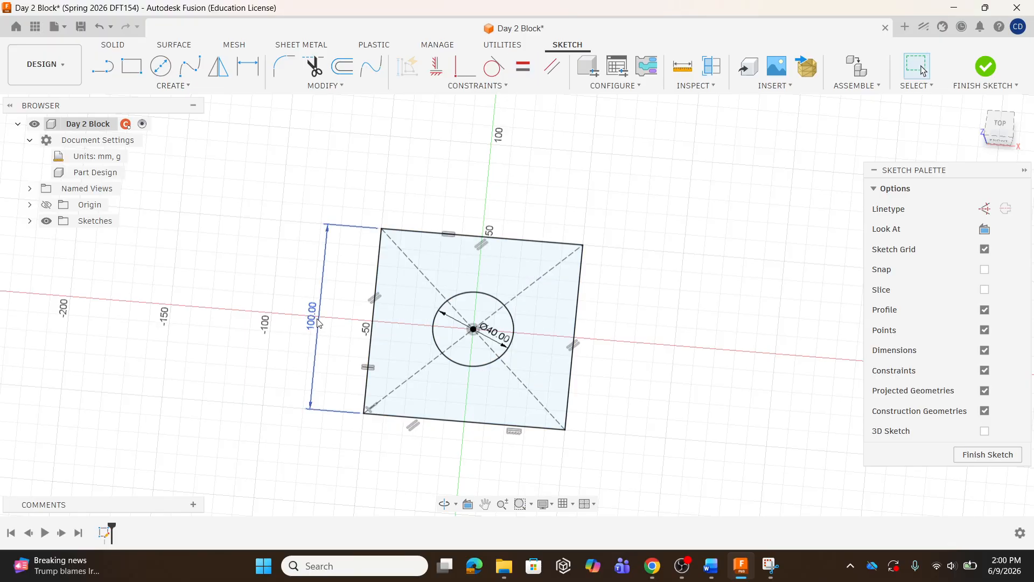
Test the equal-sided square by setting its height dimension to 50 mm and to 20 mm
double_click(321, 318)
type("50")
key("Return")
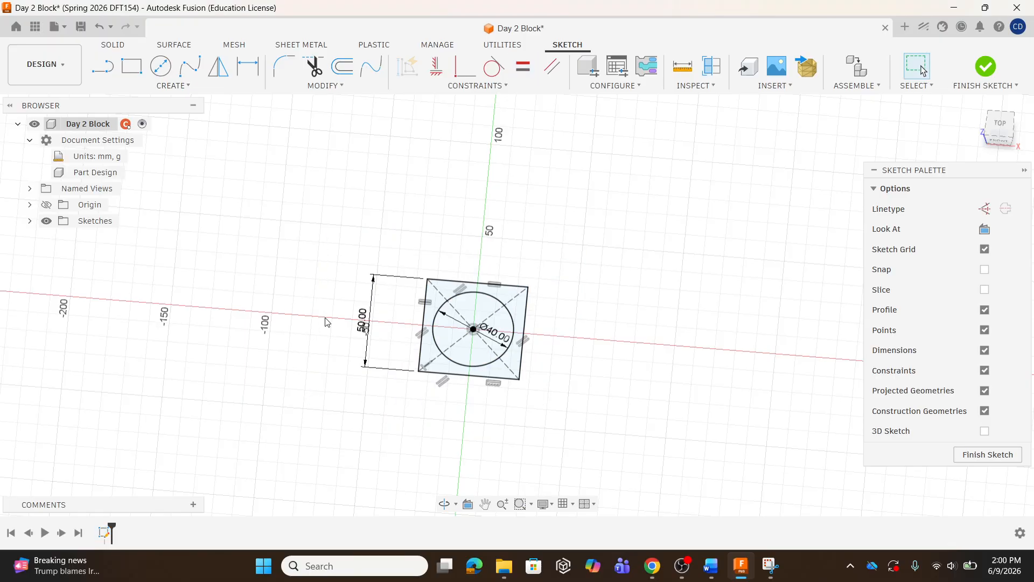
double_click(362, 320)
type("20")
key("Return")
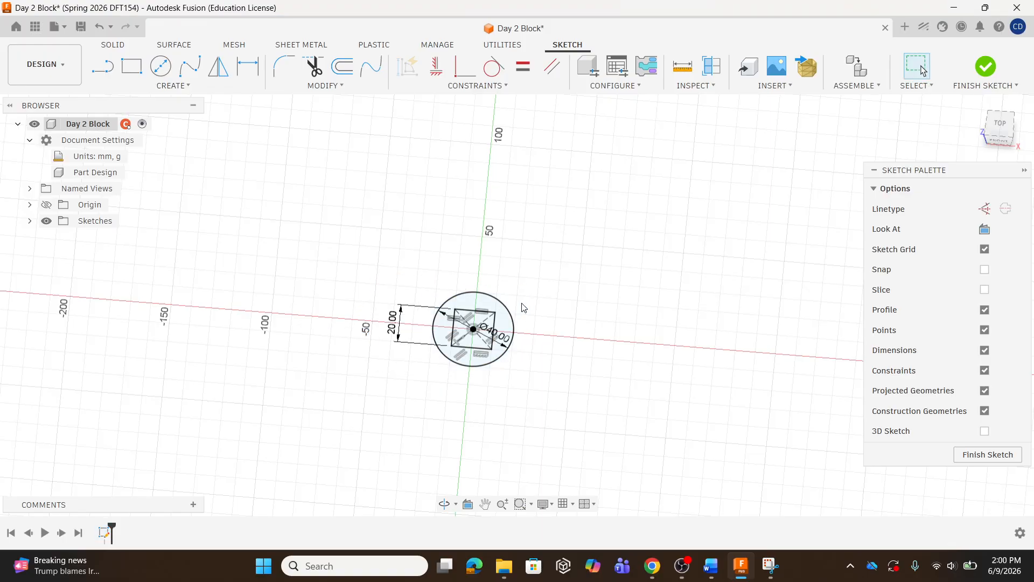
Set the square's height dimension back to 100 mm
left_click(394, 321)
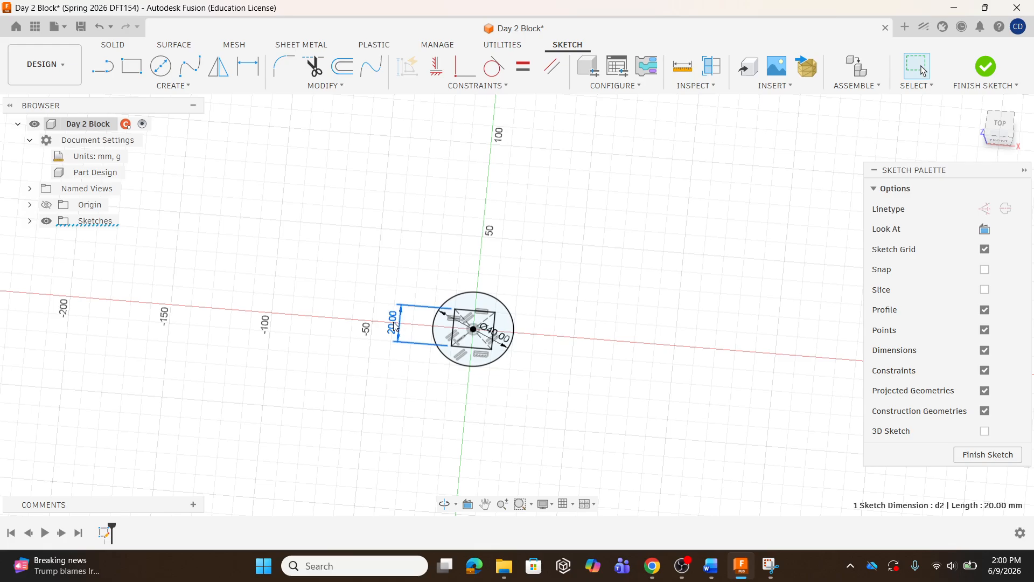
double_click(393, 321)
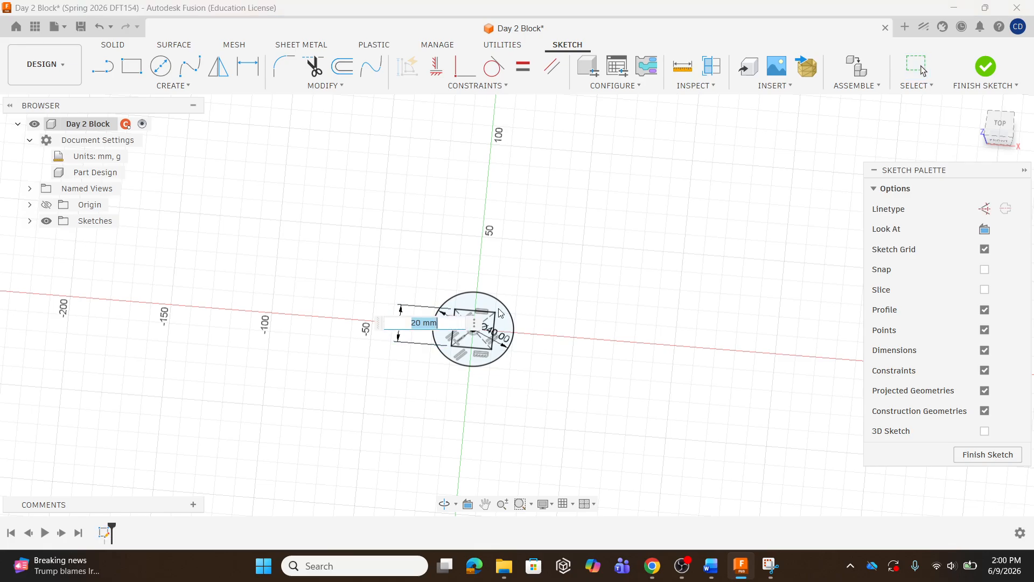
type("100")
key("Return")
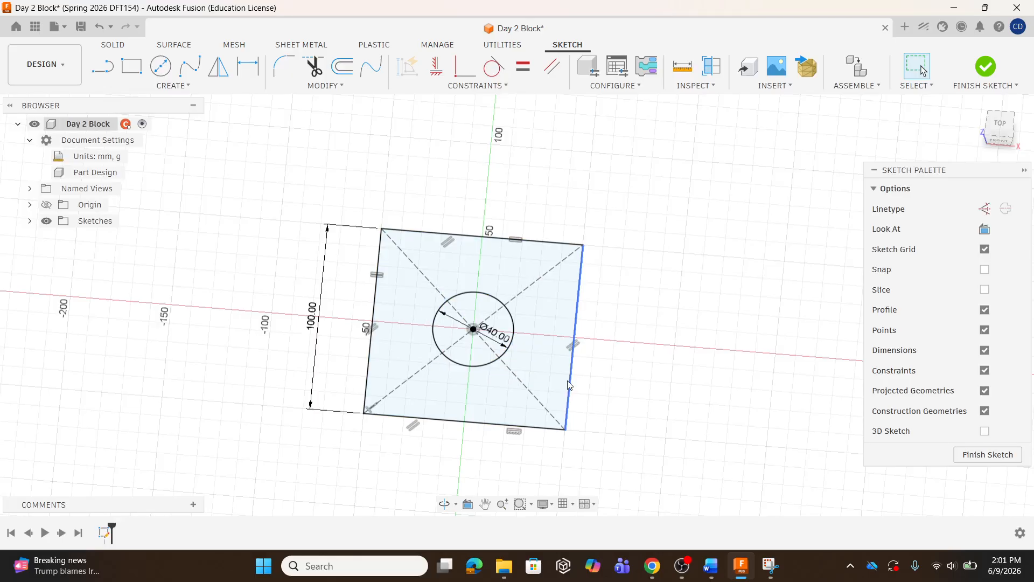
Finish the sketch and extrude the square profile around the circle 20 mm as a new body
left_click(986, 68)
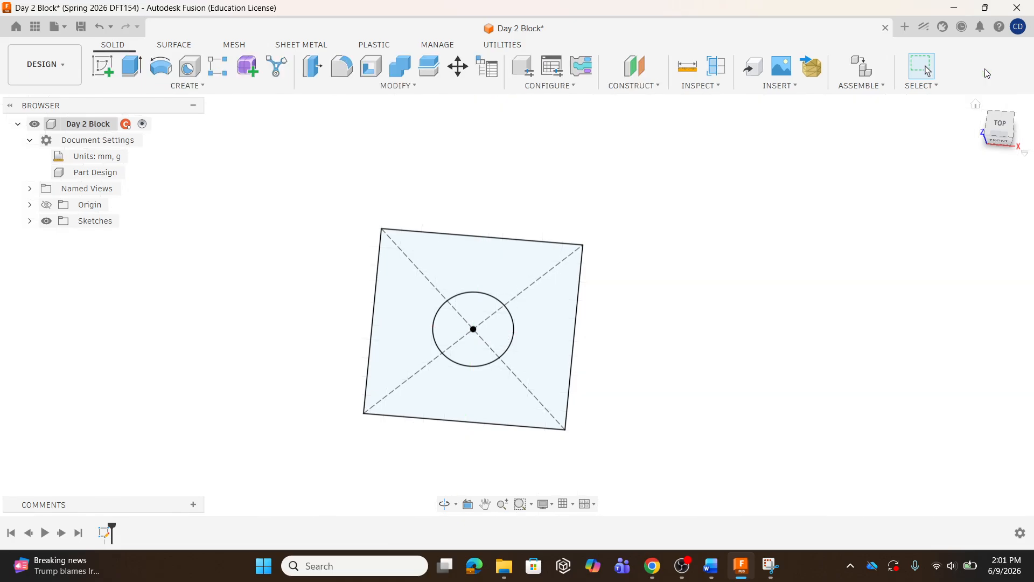
left_click(131, 65)
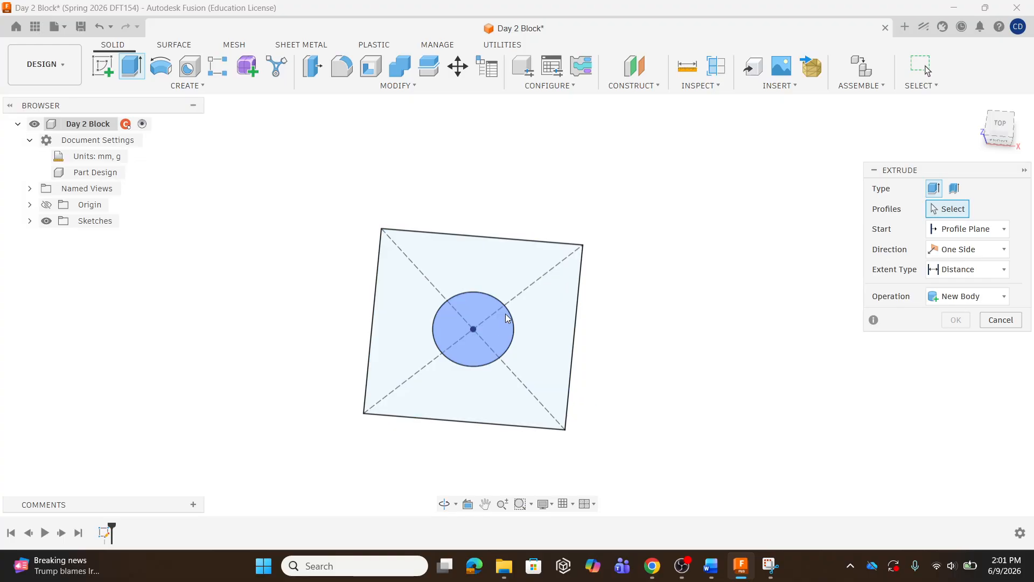
left_click(537, 277)
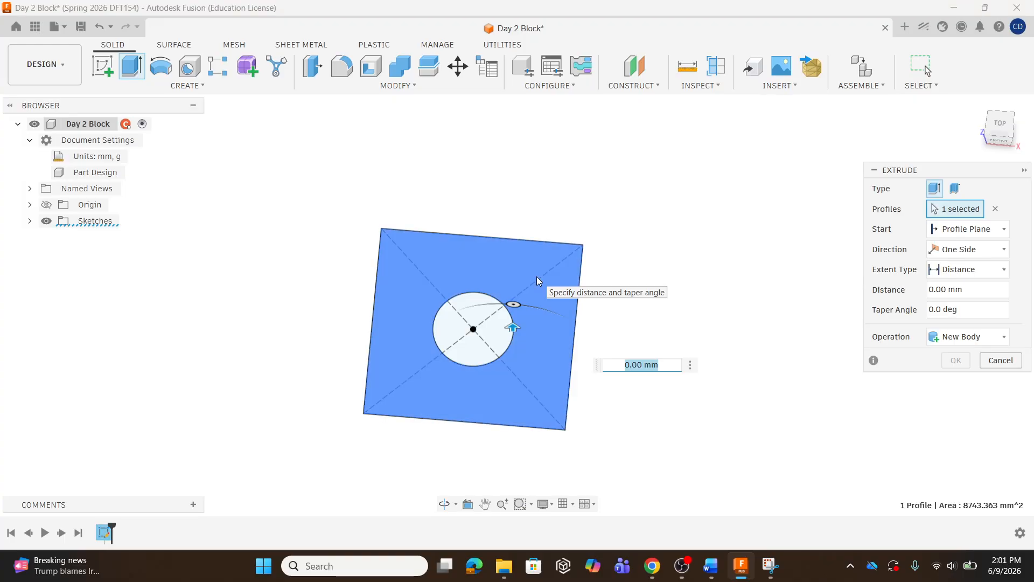
left_click_drag(513, 326, 510, 315)
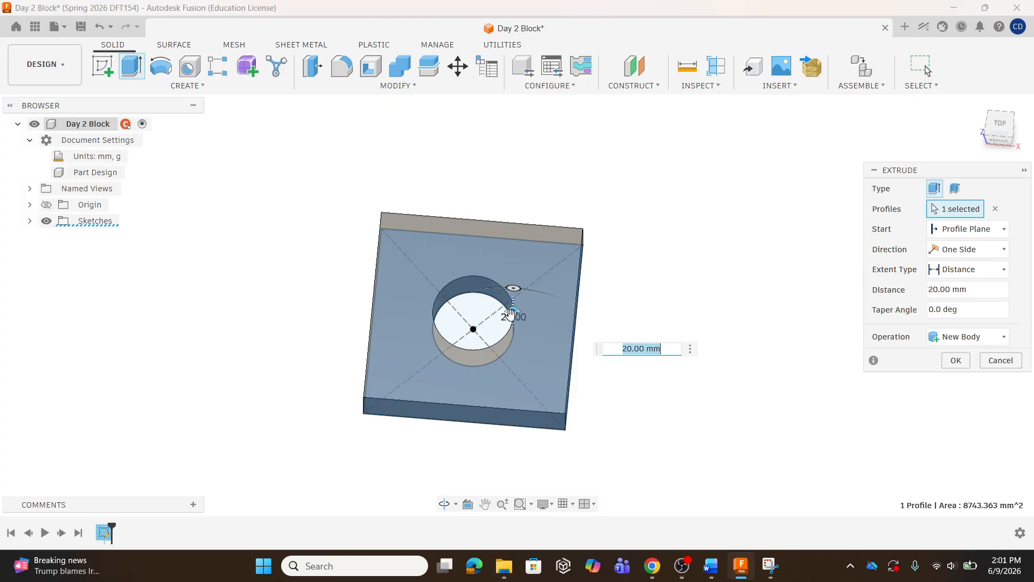
type("20")
key("Return")
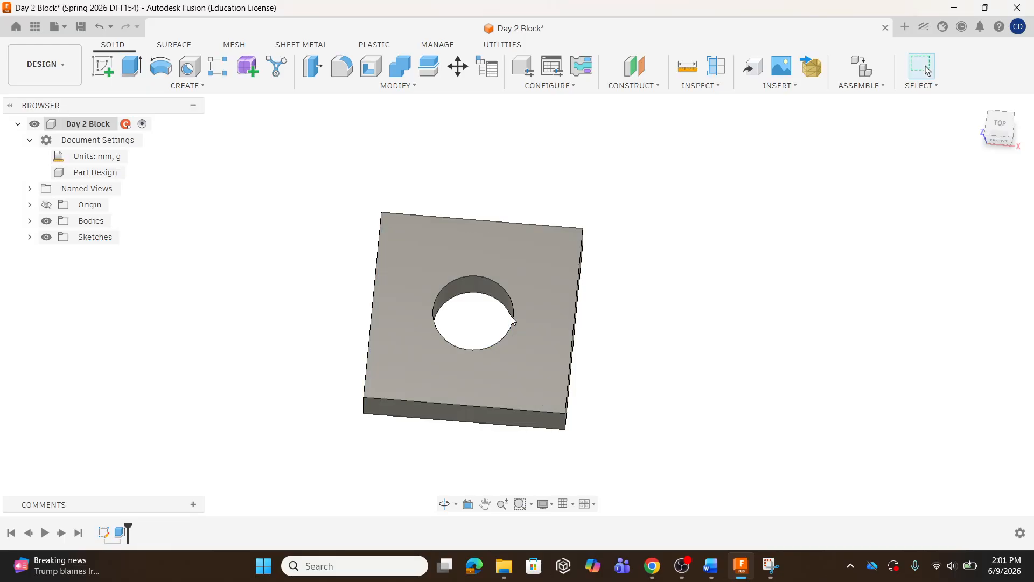
Undo repeatedly until the extrusion and all sketches are removed from the design
mouse_move(484, 369)
middle_mouse_down("shift")
mouse_move(462, 312)
mouse_move(489, 314)
mouse_move(492, 350)
mouse_move(474, 365)
middle_mouse_up("shift")
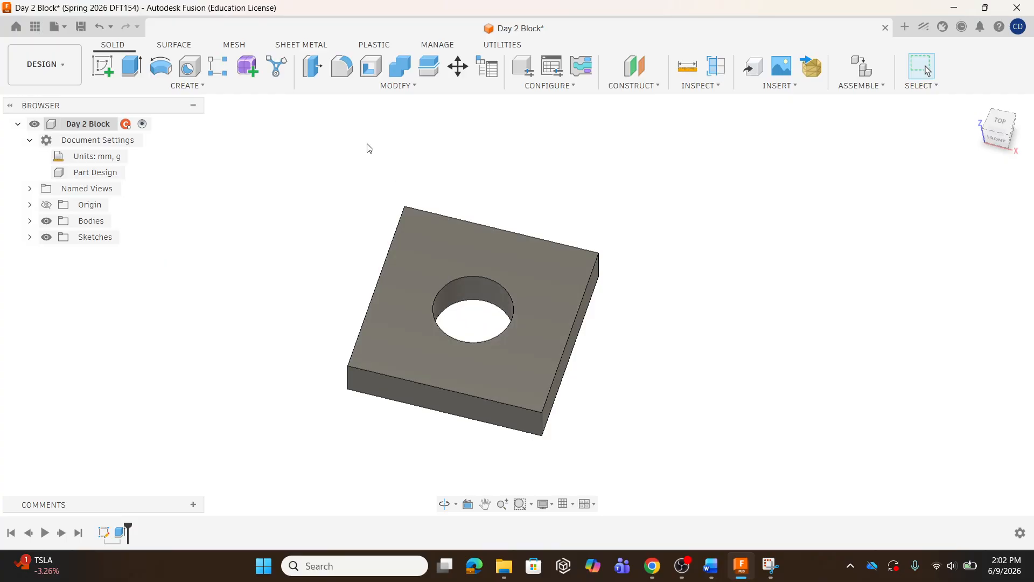
left_click(97, 28)
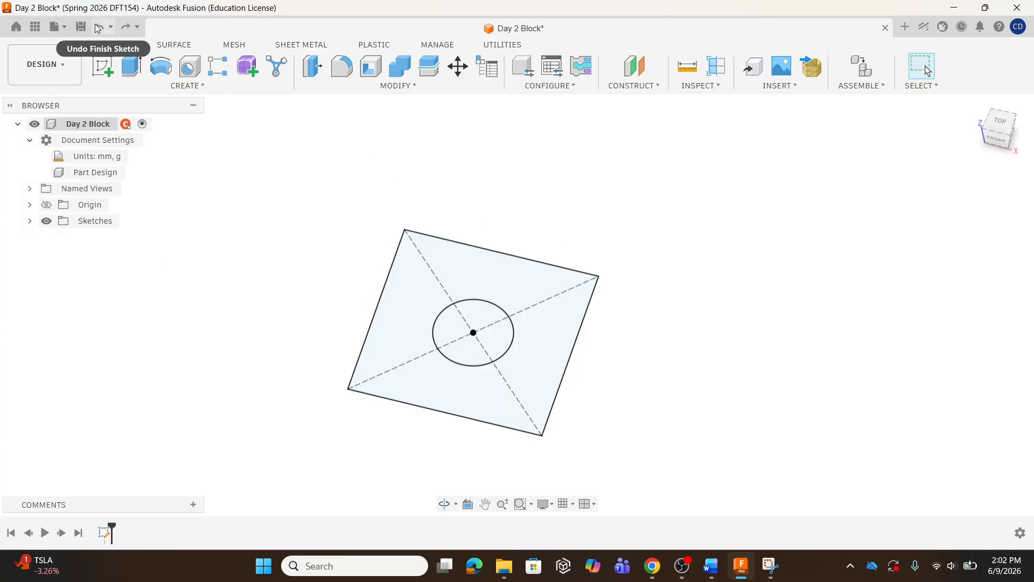
left_click(97, 29)
left_click(97, 29)
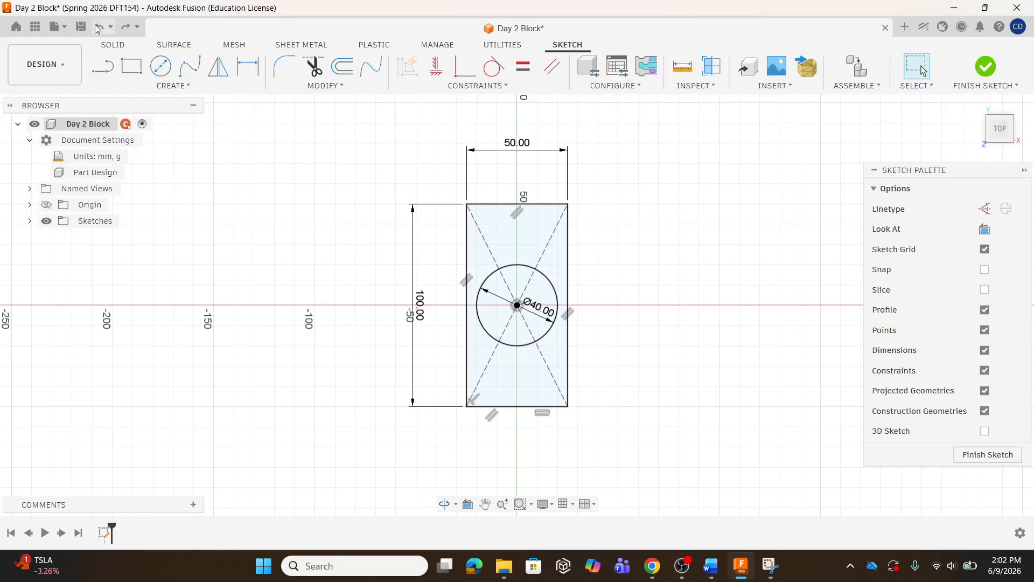
left_click(97, 28)
left_click(97, 29)
left_click(98, 29)
left_click(97, 29)
left_click(97, 28)
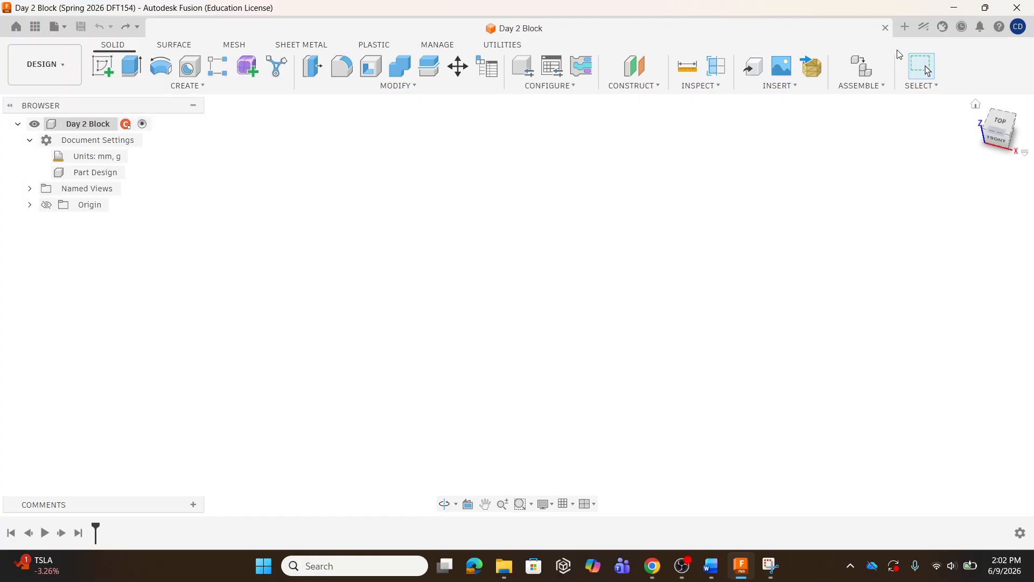
Create a new design and save it with the name "Day 2 Blockv2"
left_click(906, 28)
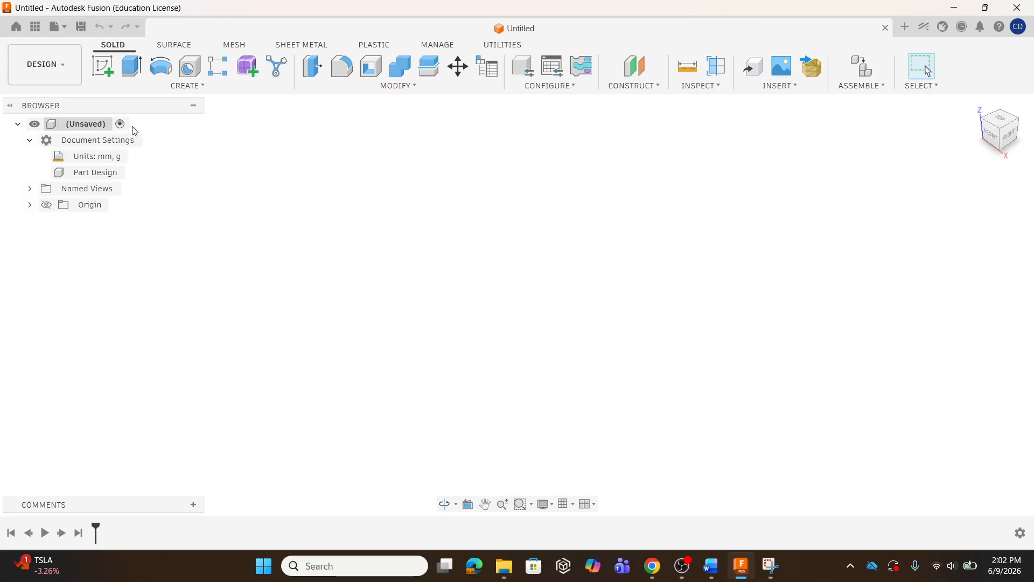
left_click(80, 28)
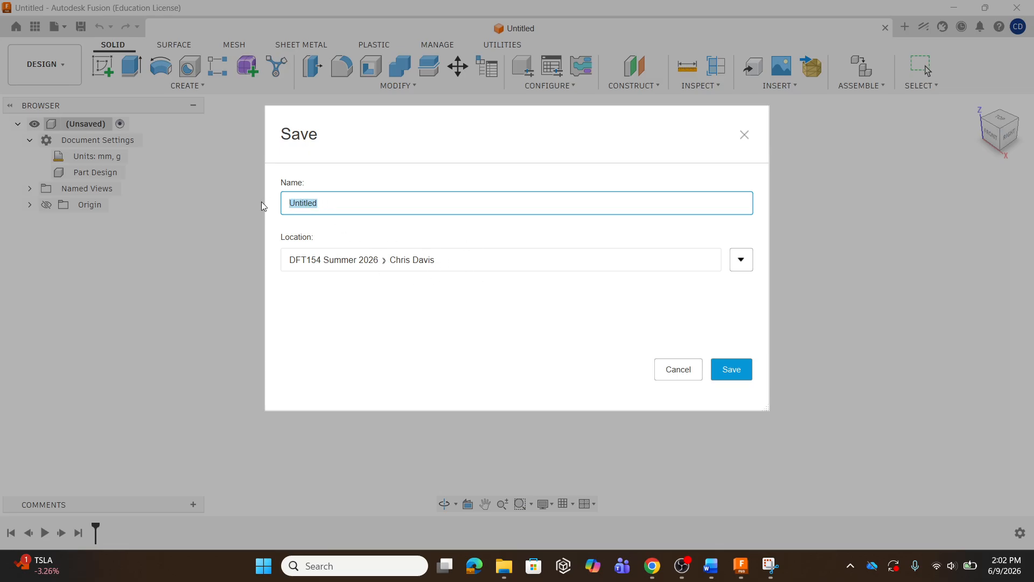
type("Day 2 Blockv2")
left_click(730, 370)
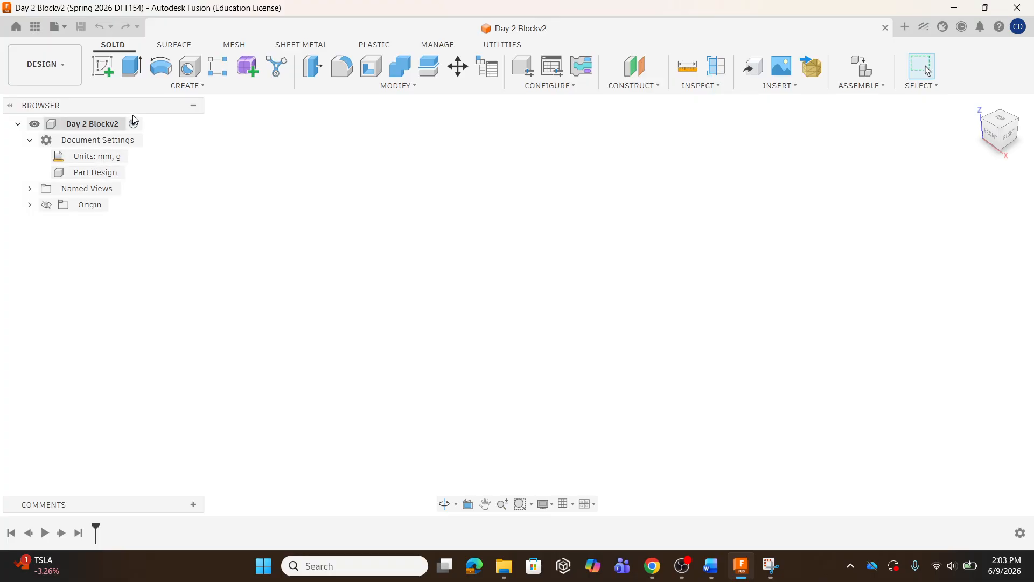
Start a sketch on the horizontal ground plane and draw a center rectangle about 89 mm square centered on the origin
left_click(105, 73)
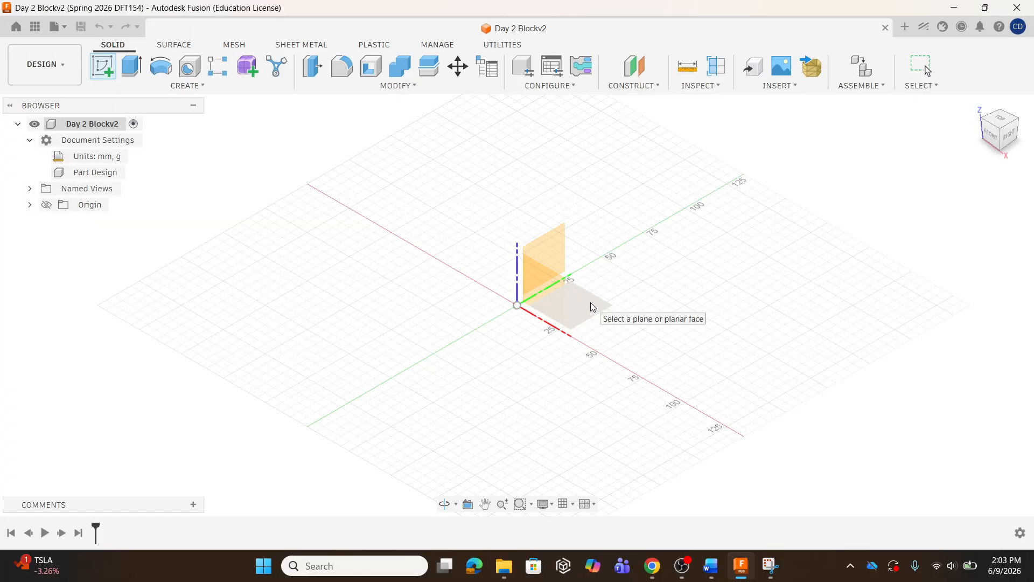
left_click(591, 301)
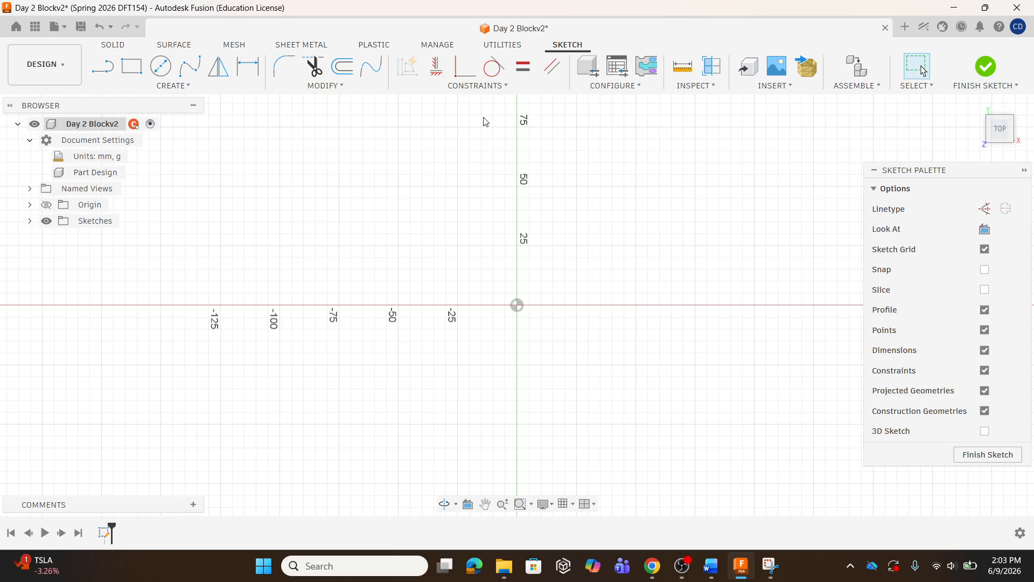
left_click(174, 88)
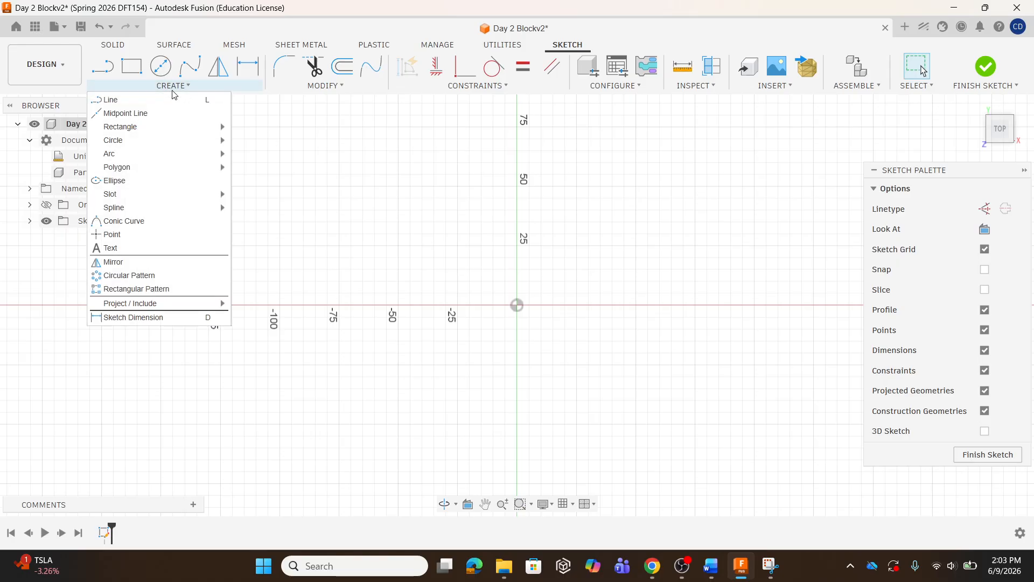
mouse_move(169, 128)
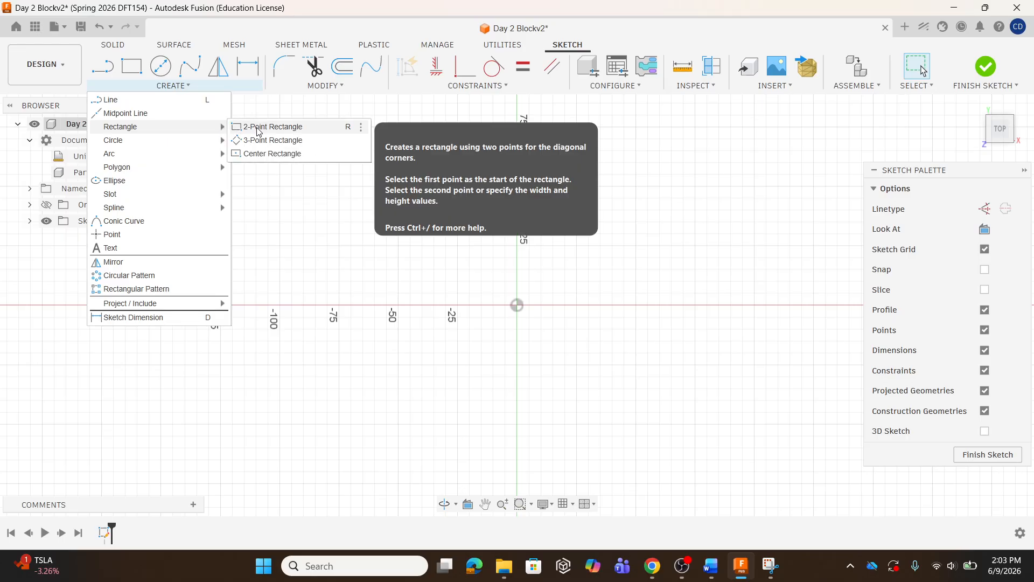
left_click(265, 155)
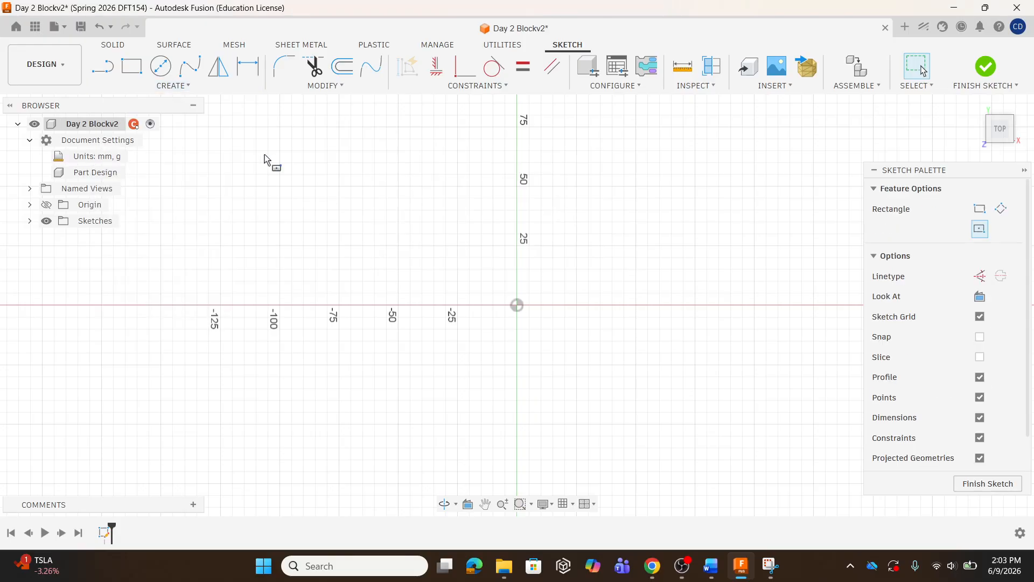
left_click(518, 305)
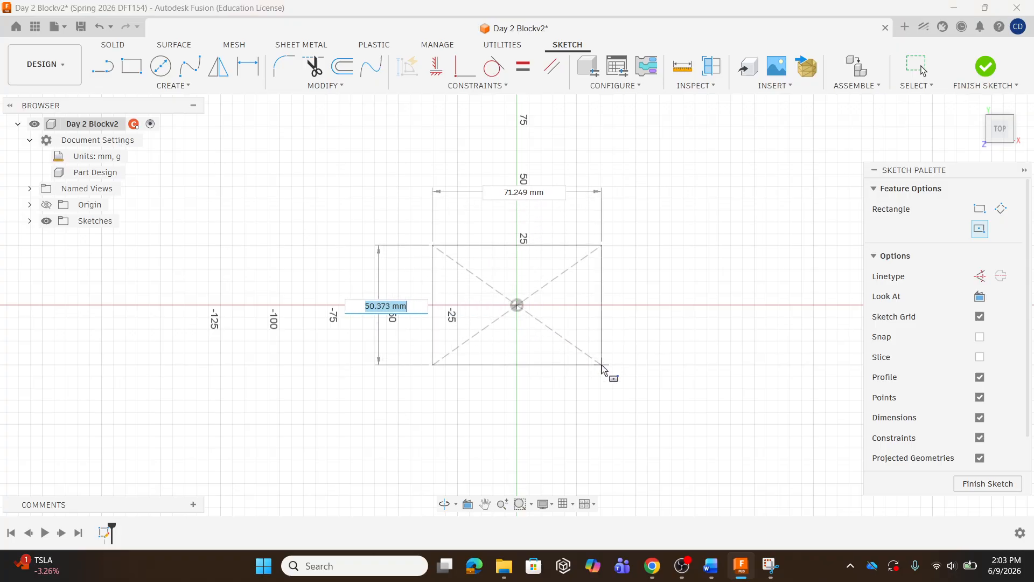
left_click(621, 419)
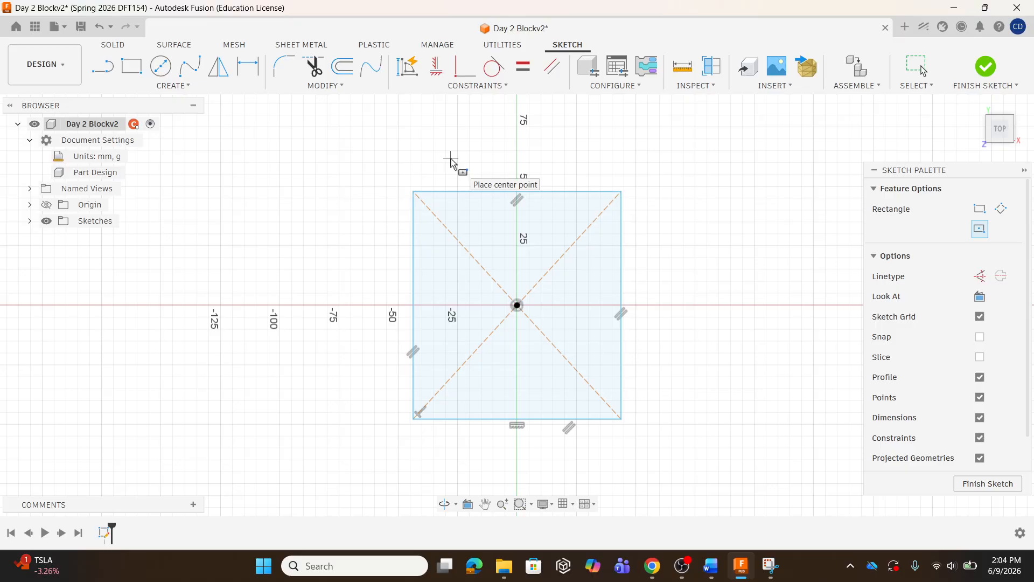
key("Escape")
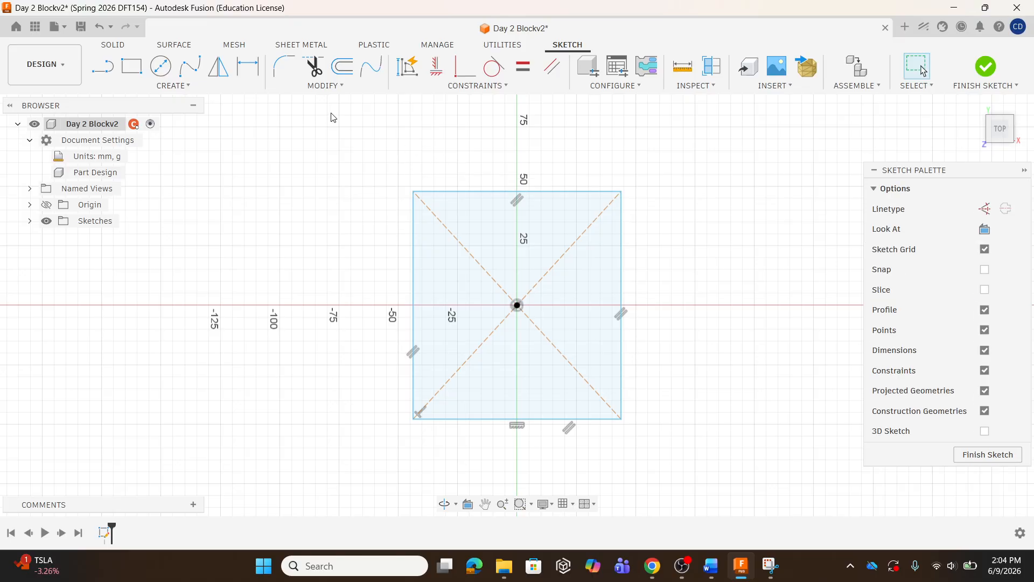
Dimension the square's left side to 100 mm
left_click(185, 88)
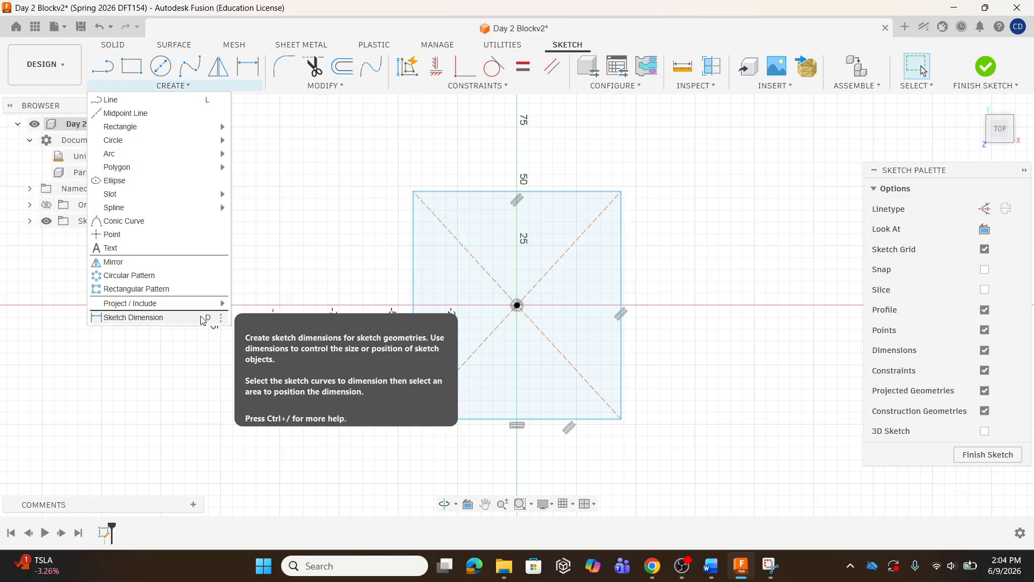
left_click(338, 239)
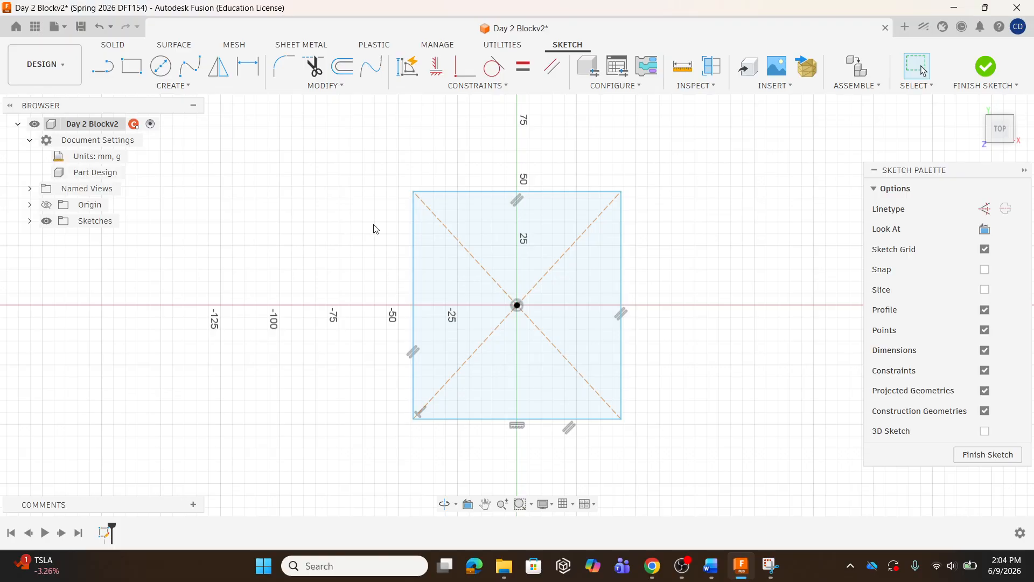
key("d")
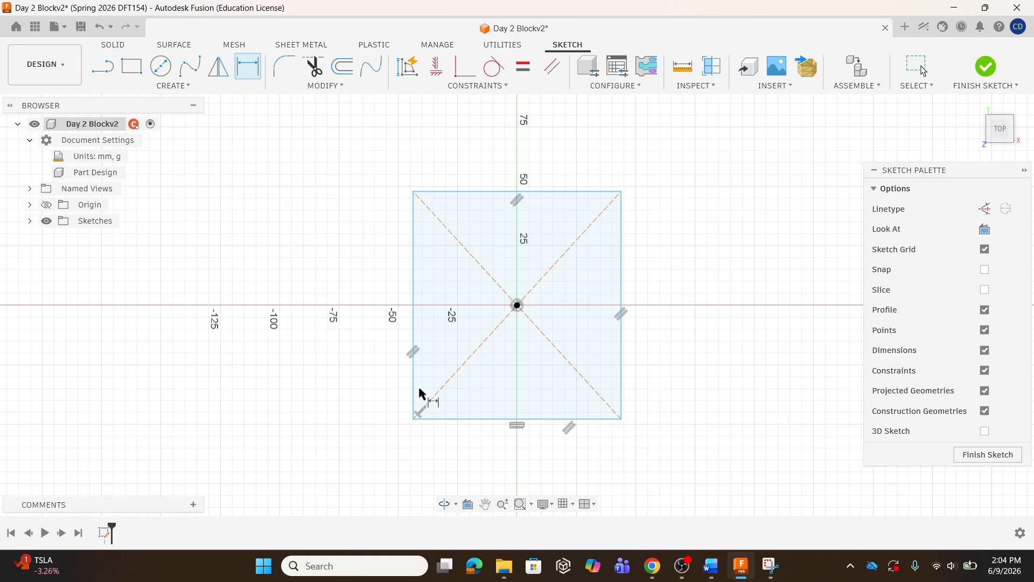
left_click(415, 298)
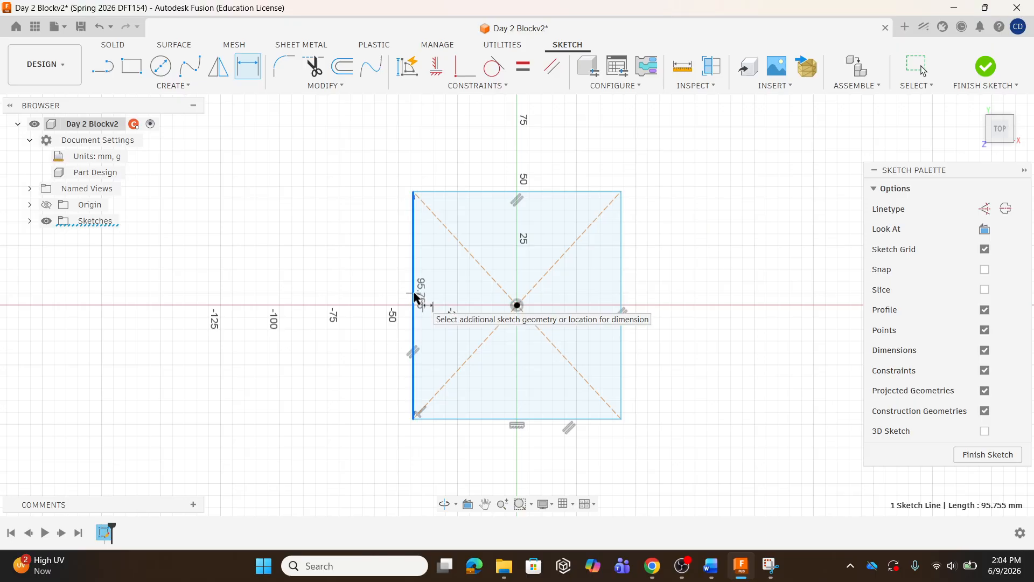
left_click(354, 295)
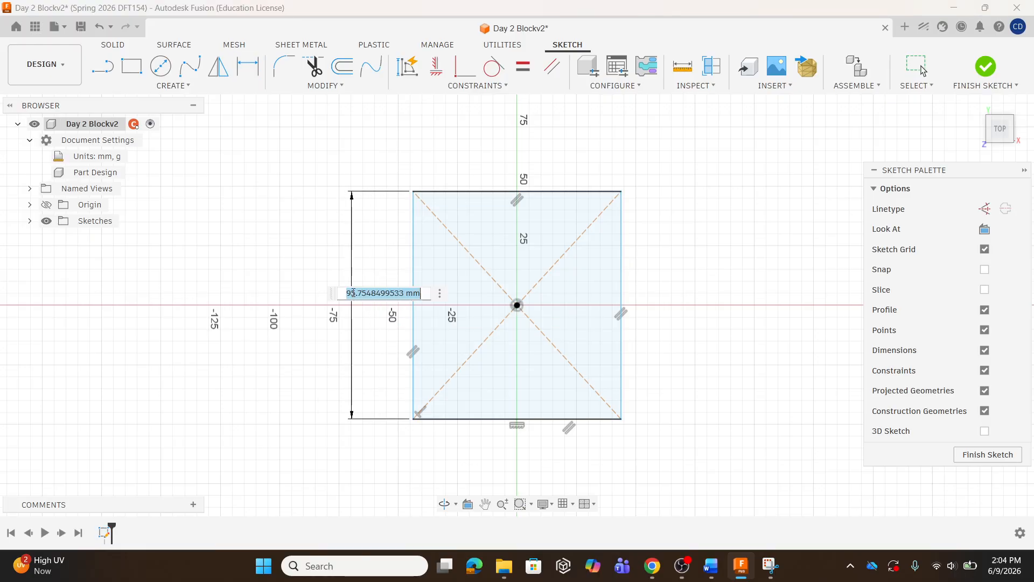
type("100")
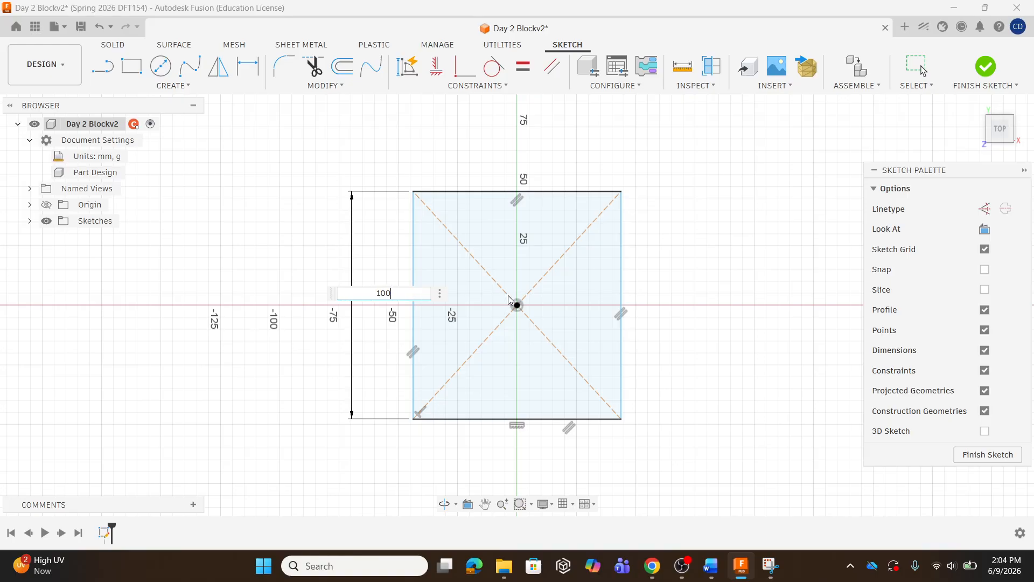
key("Return")
left_click(510, 297)
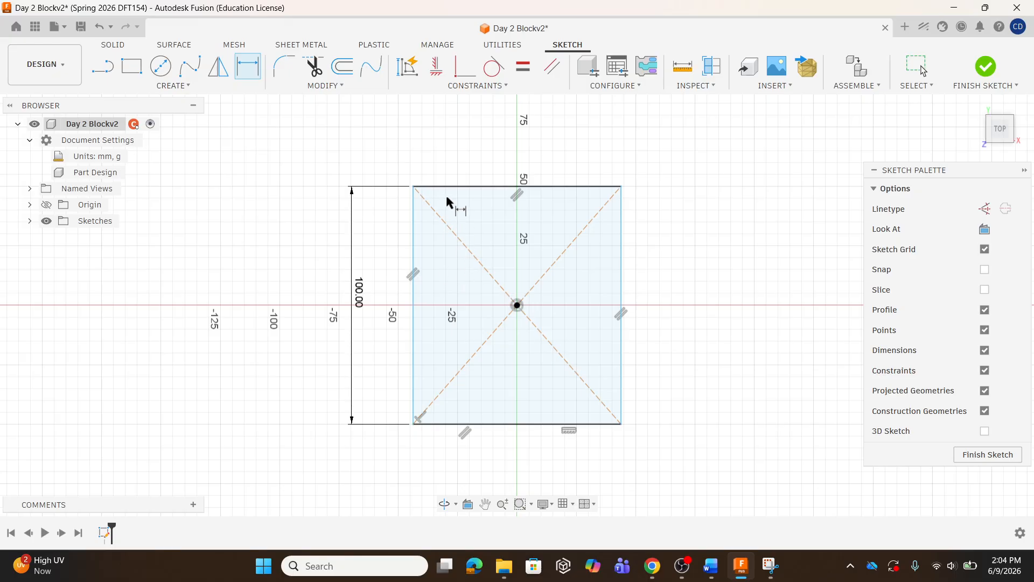
key("Escape")
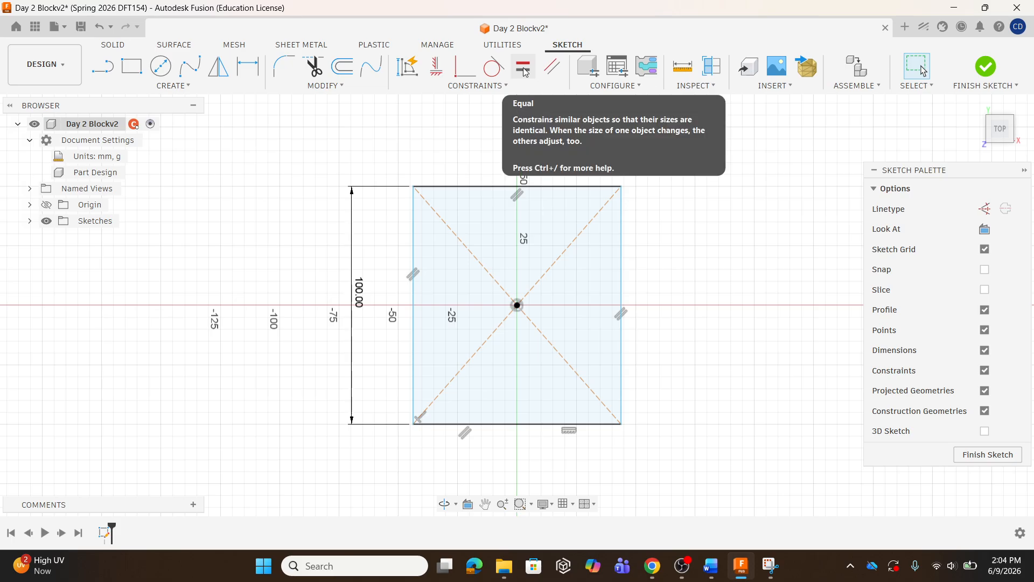
Apply an Equal constraint between the square's left and top sides
left_click(494, 88)
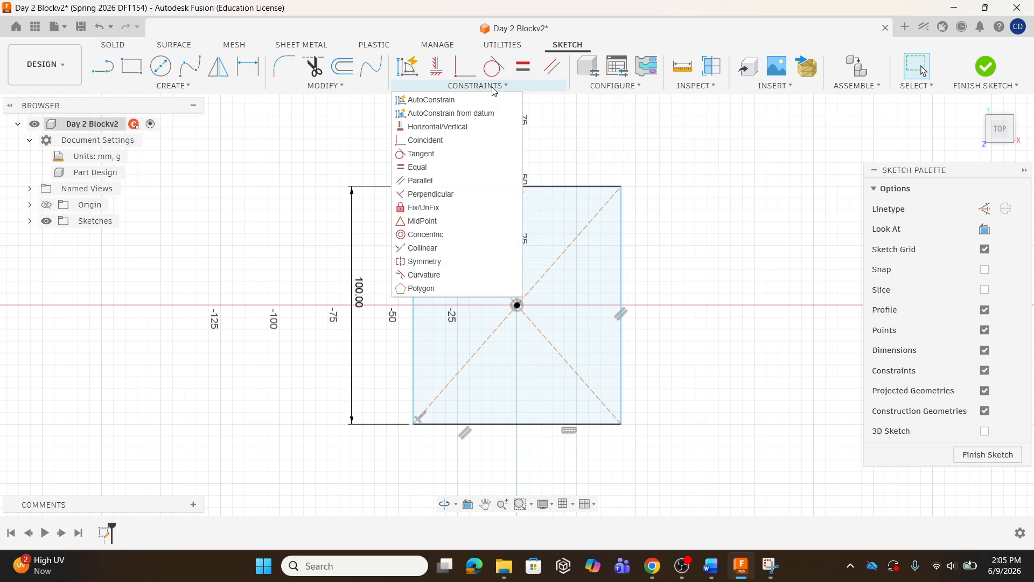
left_click(431, 170)
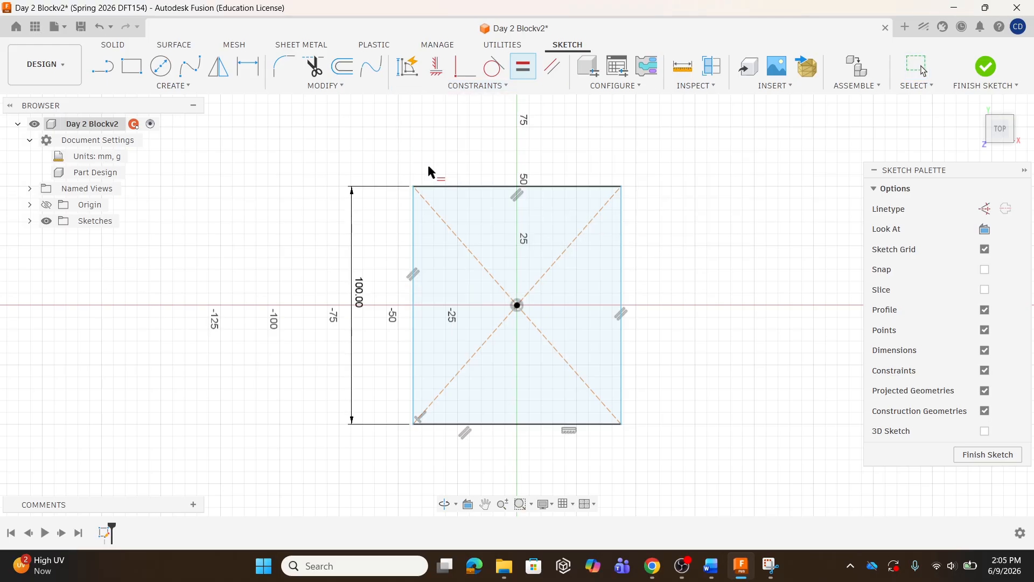
left_click(414, 238)
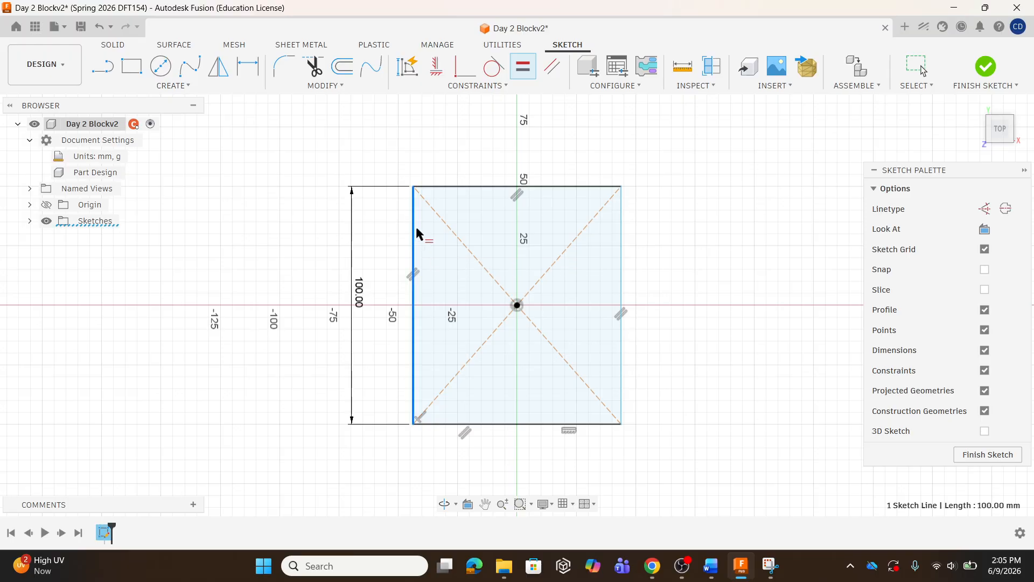
left_click(464, 185)
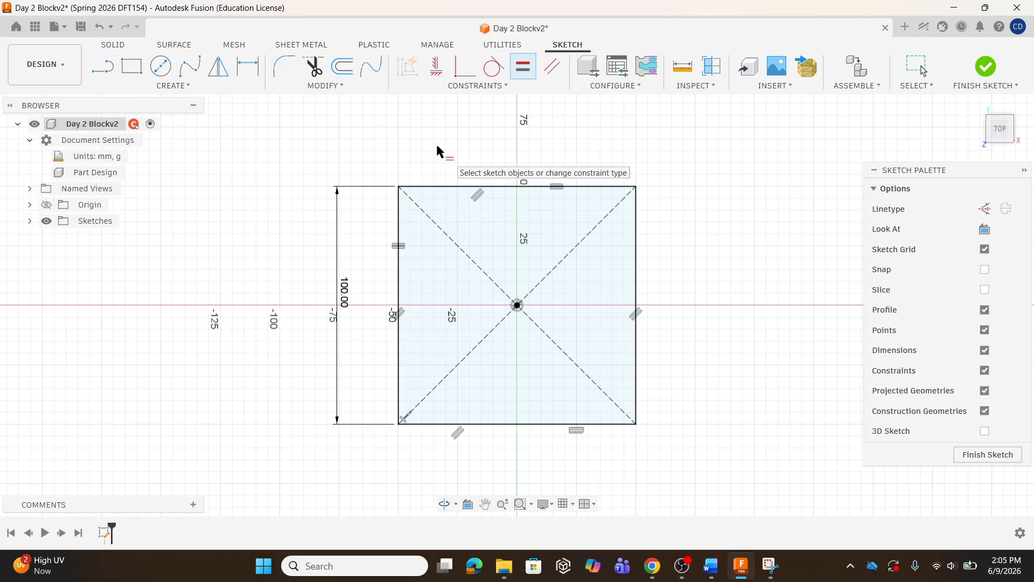
key("Escape")
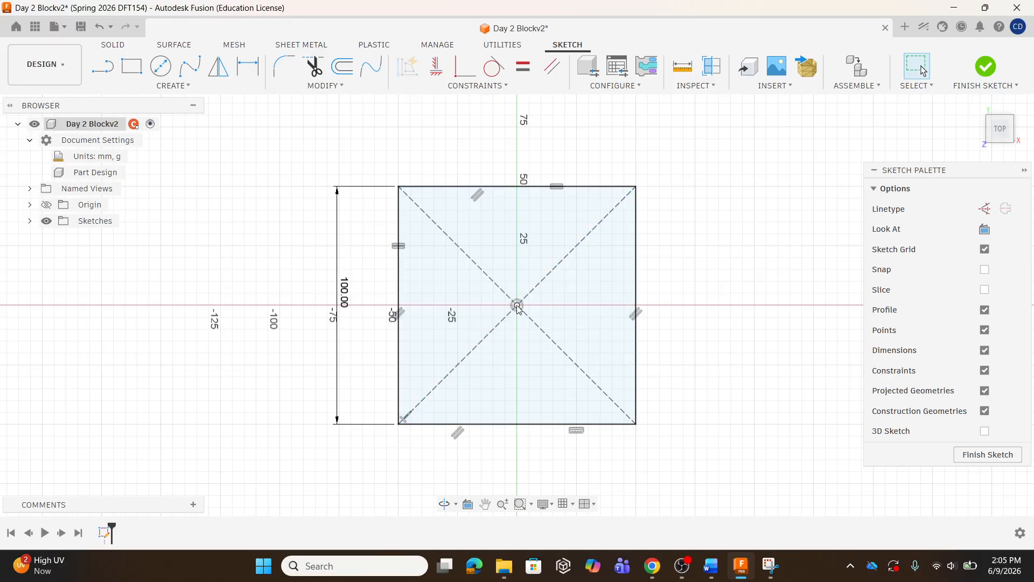
Draw a 40 mm diameter center circle at the origin inside the square
left_click(183, 88)
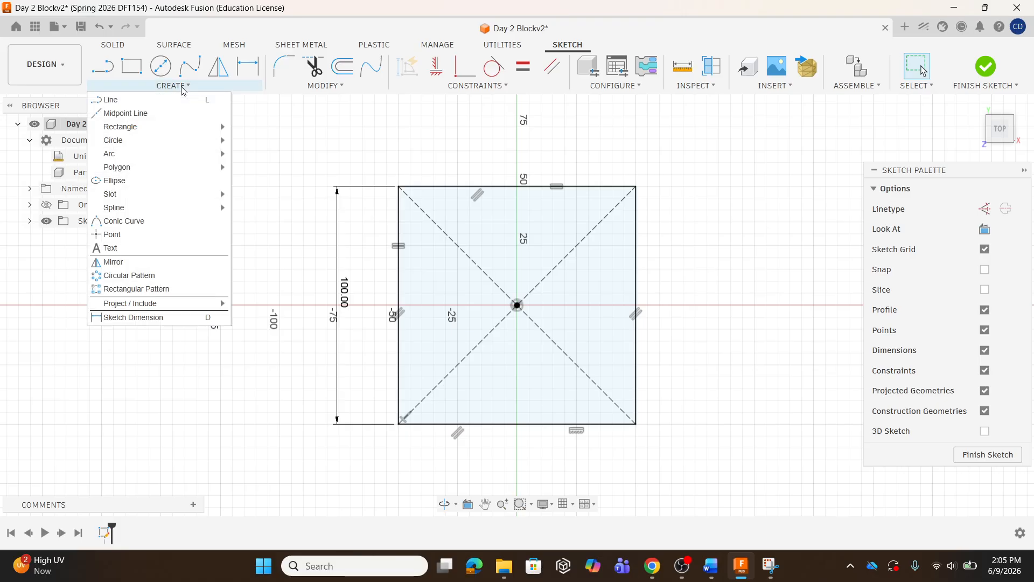
mouse_move(153, 146)
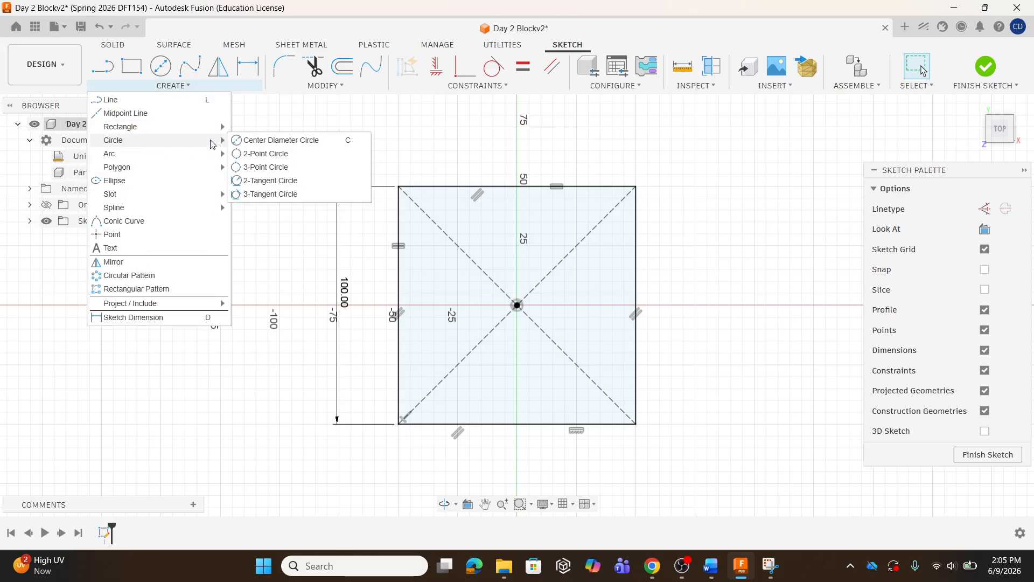
left_click(280, 142)
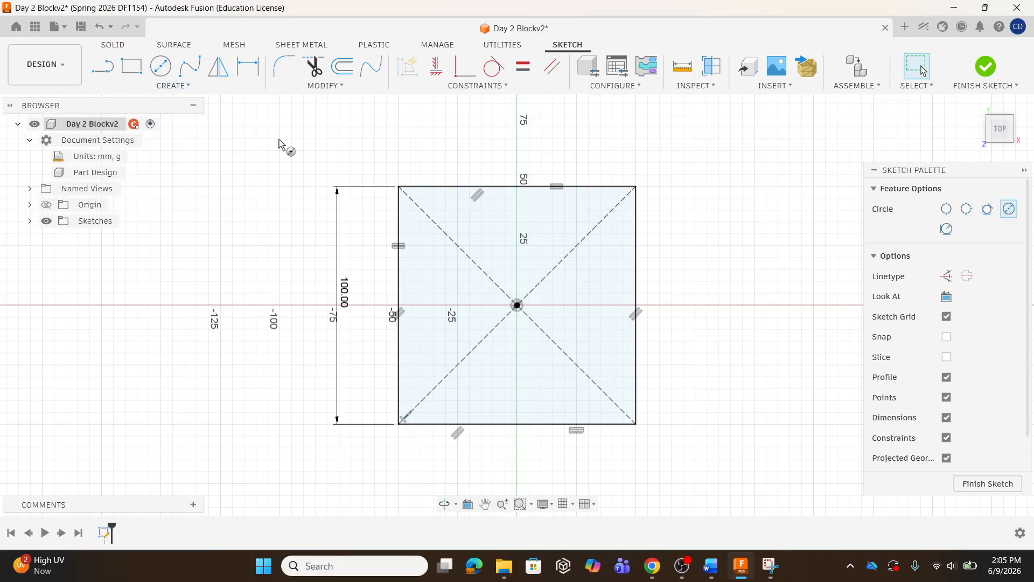
left_click(517, 306)
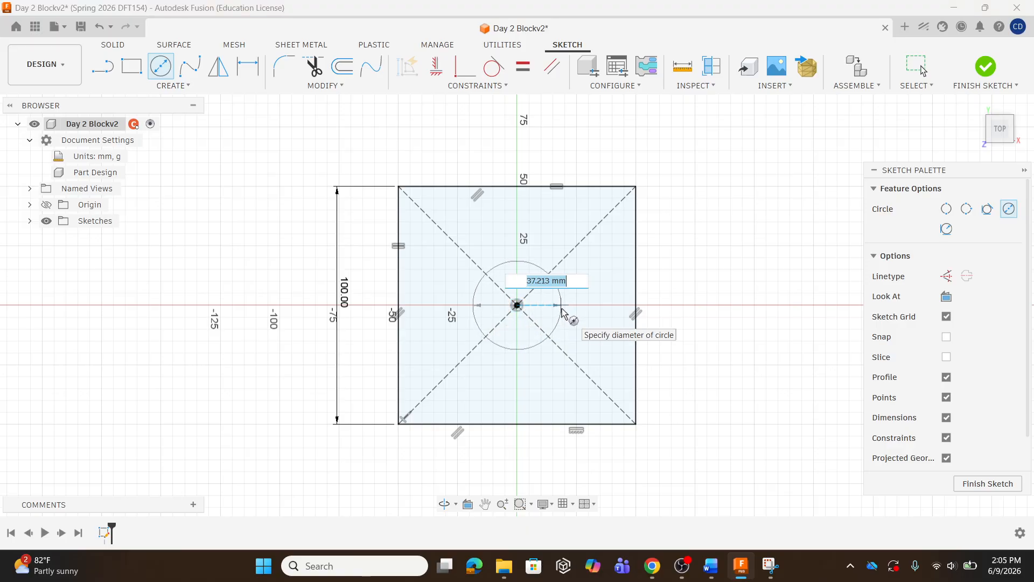
type("40")
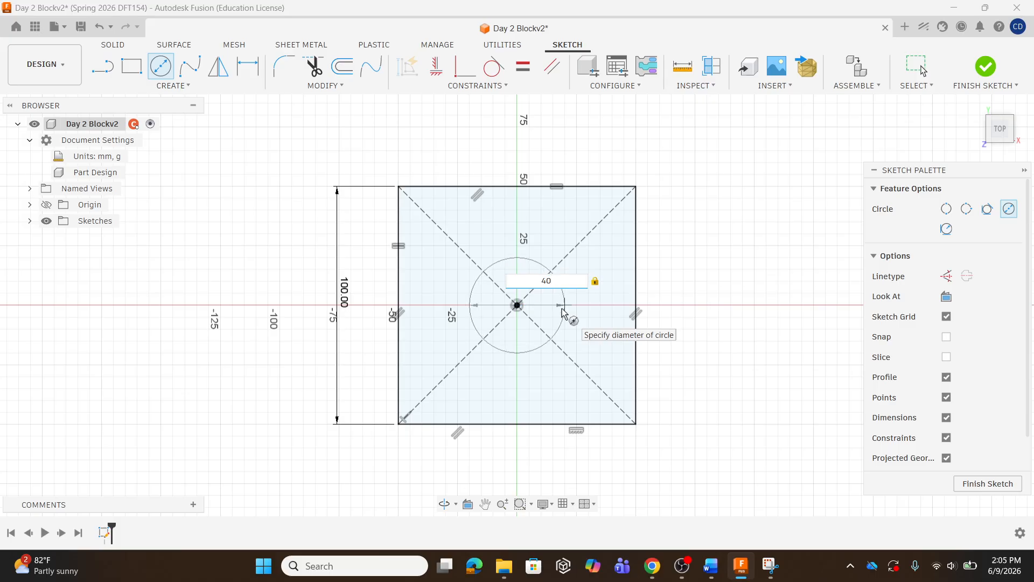
key("Return")
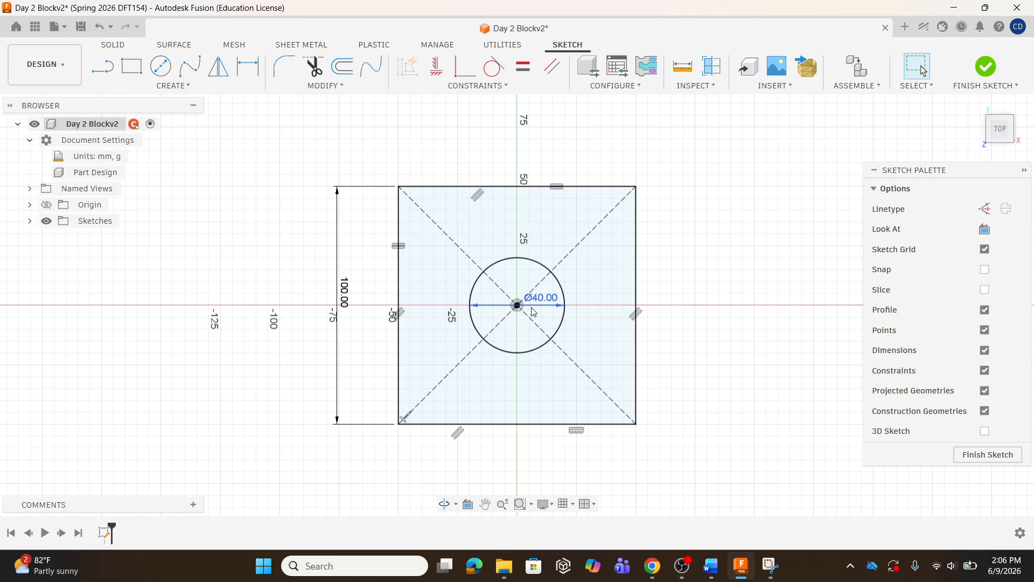
left_click(429, 231)
Finish the sketch and extrude the square profile around the circle 20 mm as a new body
left_click(986, 73)
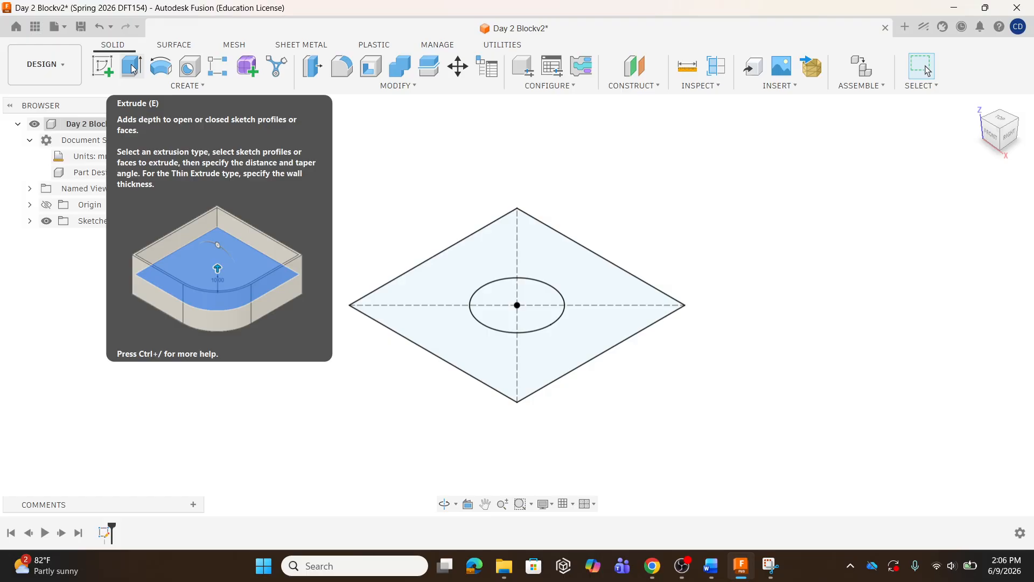
left_click(133, 69)
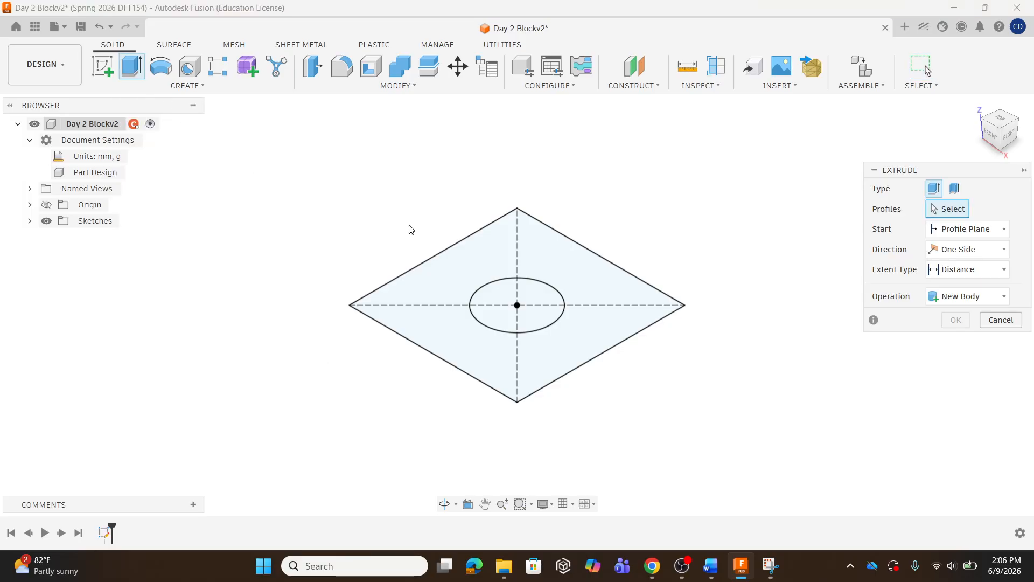
left_click(471, 266)
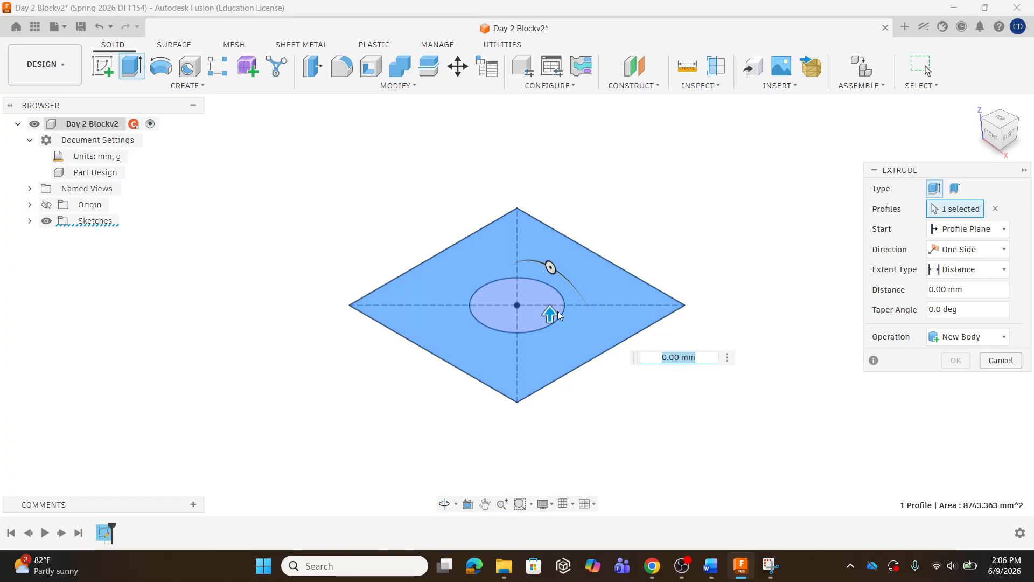
left_click_drag(557, 315, 574, 265)
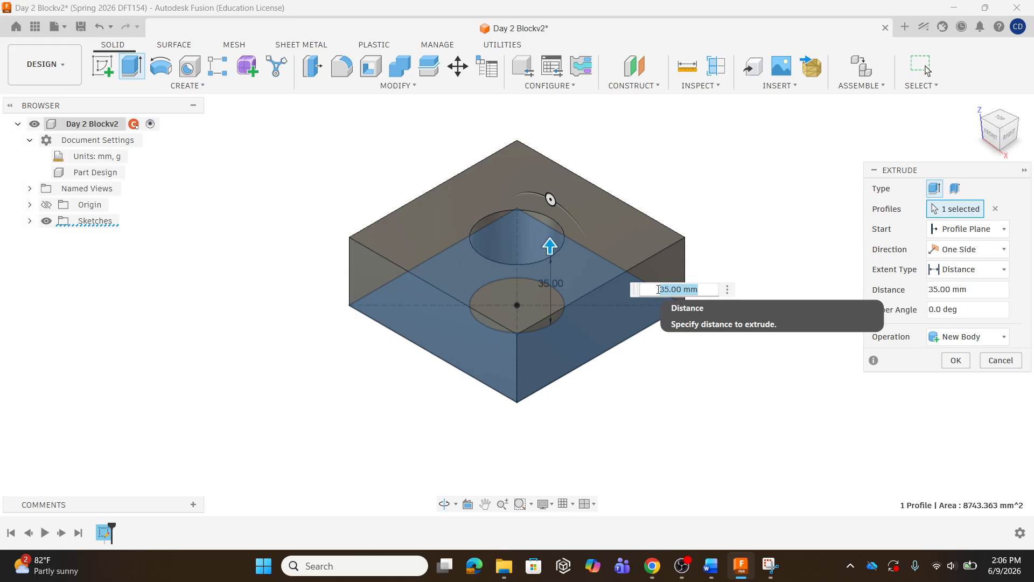
type("20")
key("Return")
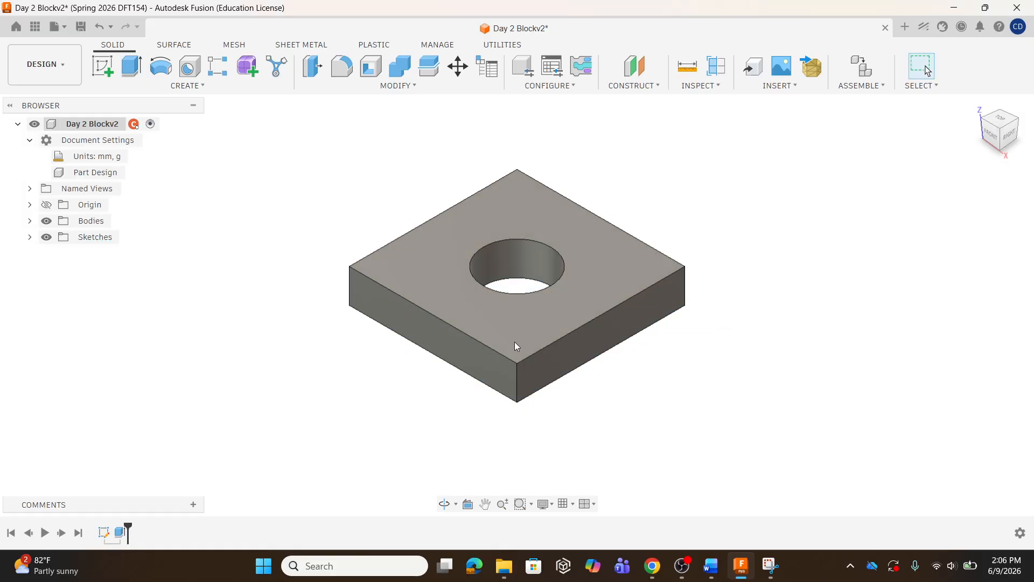
Edit the base sketch, set the square's side dimension to 80 mm, and finish the sketch
middle_click_drag(516, 344, 531, 372, "shift")
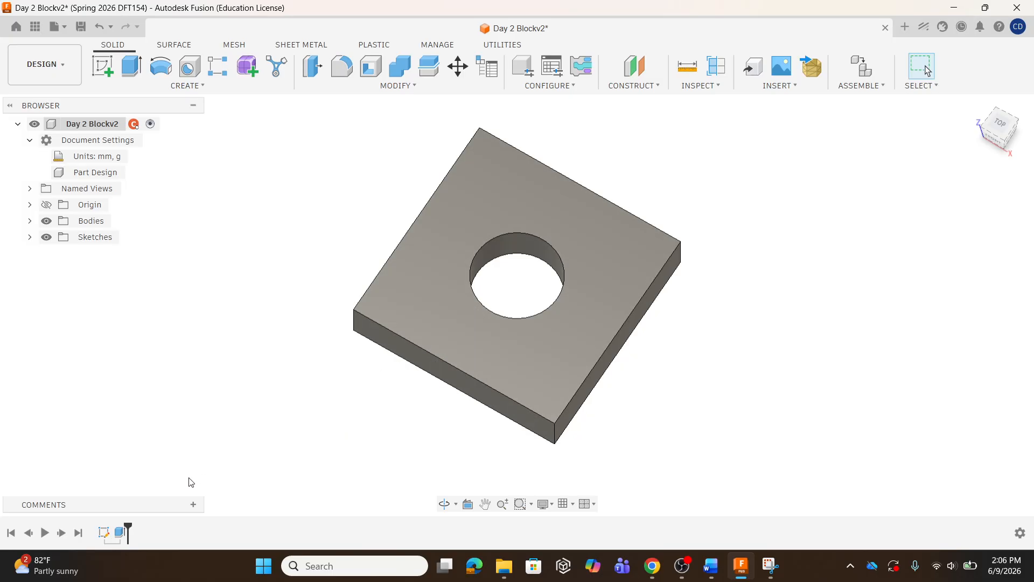
double_click(104, 532)
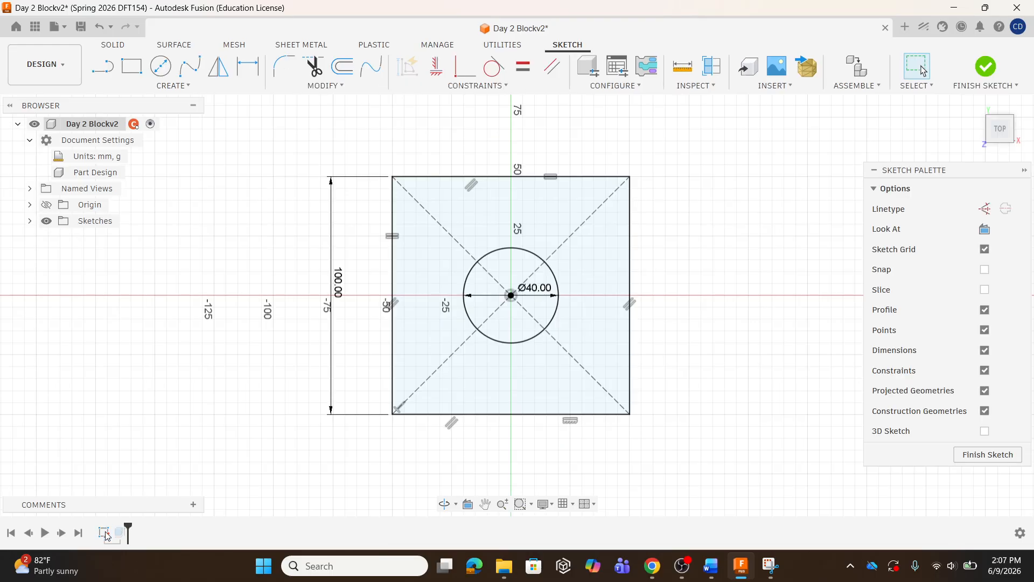
double_click(340, 288)
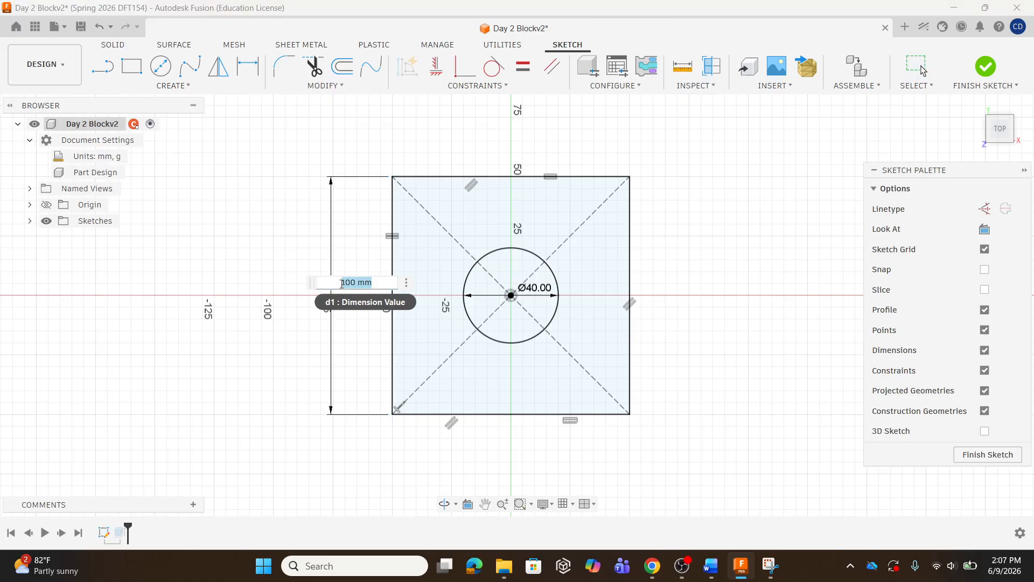
type("80")
key("Return")
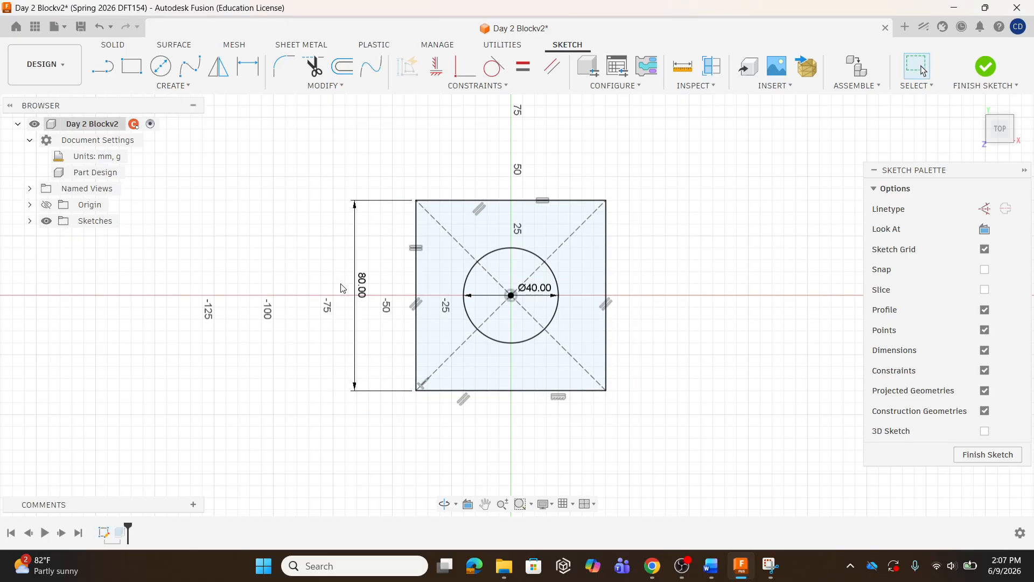
left_click(985, 66)
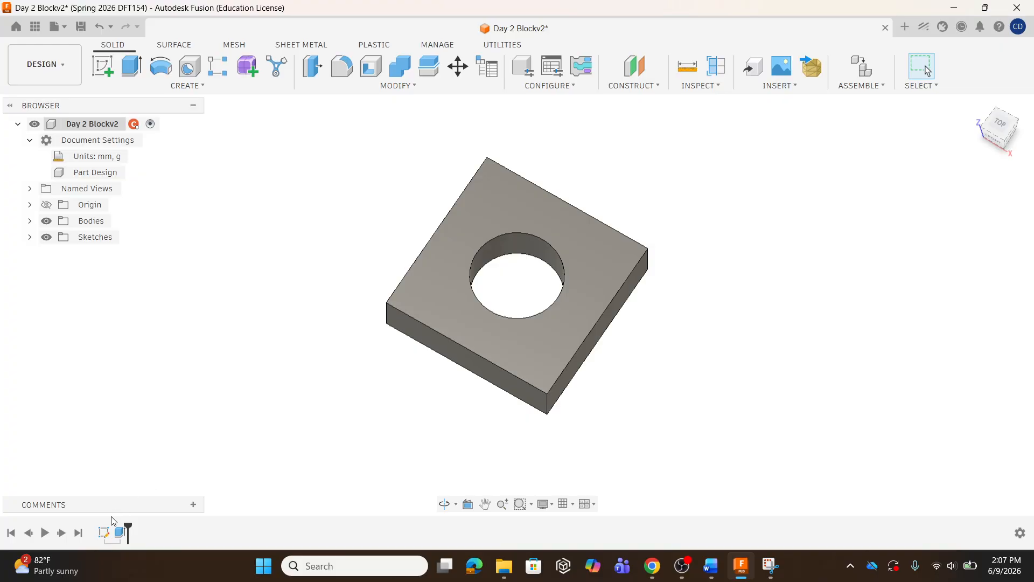
Edit the base sketch again, set the square's side dimension to 60 mm, and finish the sketch
double_click(105, 532)
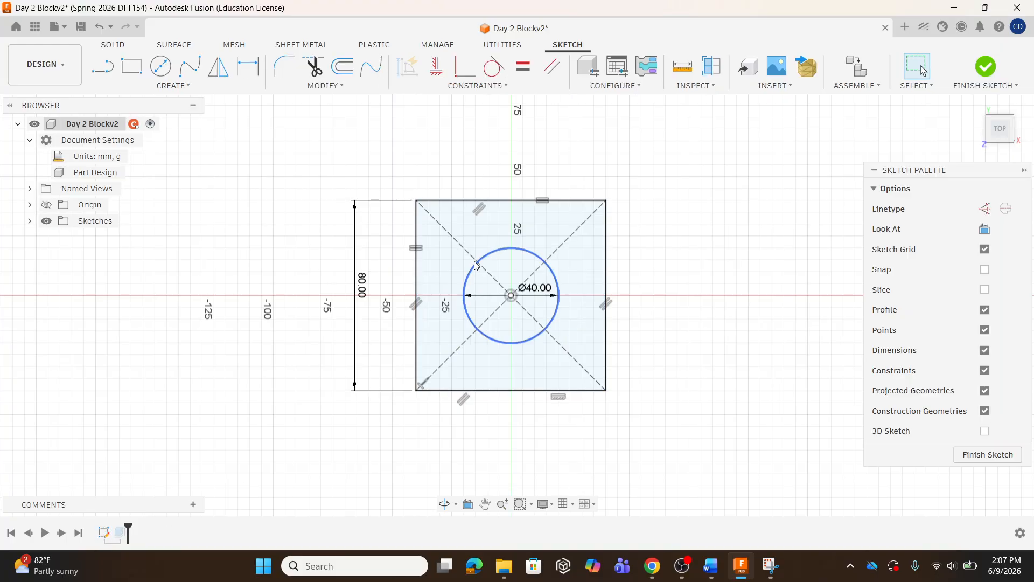
double_click(364, 284)
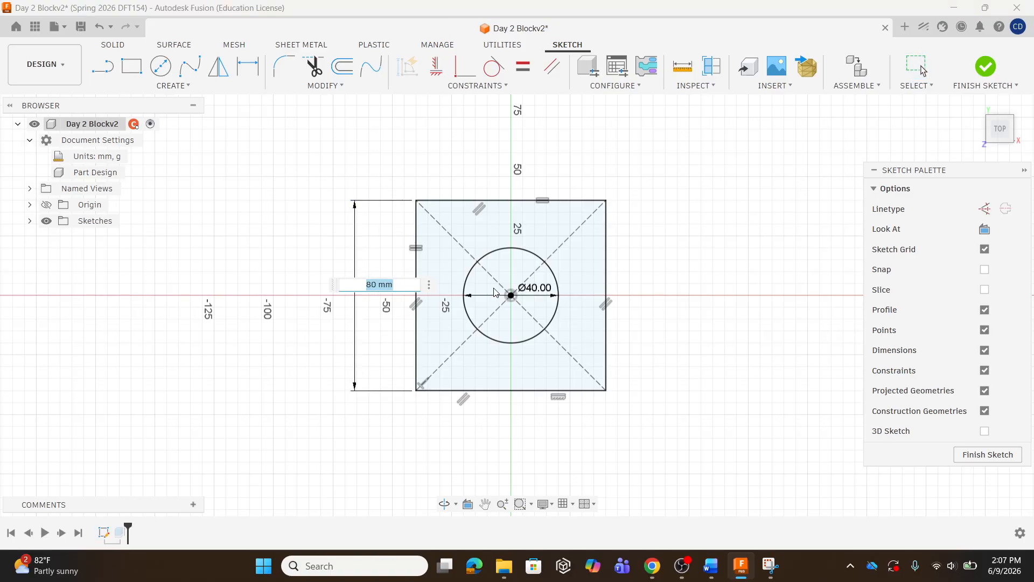
type("60")
key("Return")
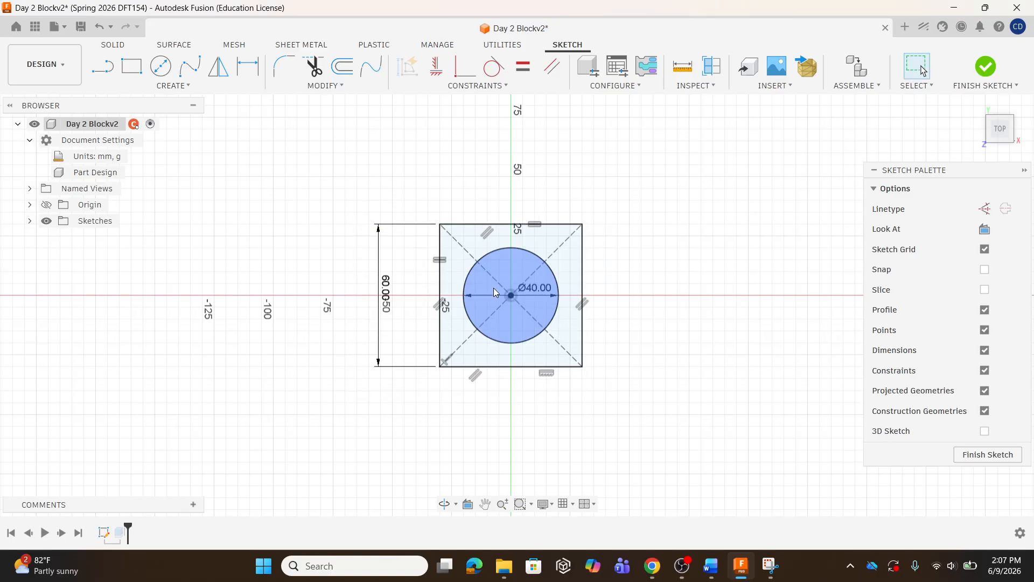
left_click(984, 68)
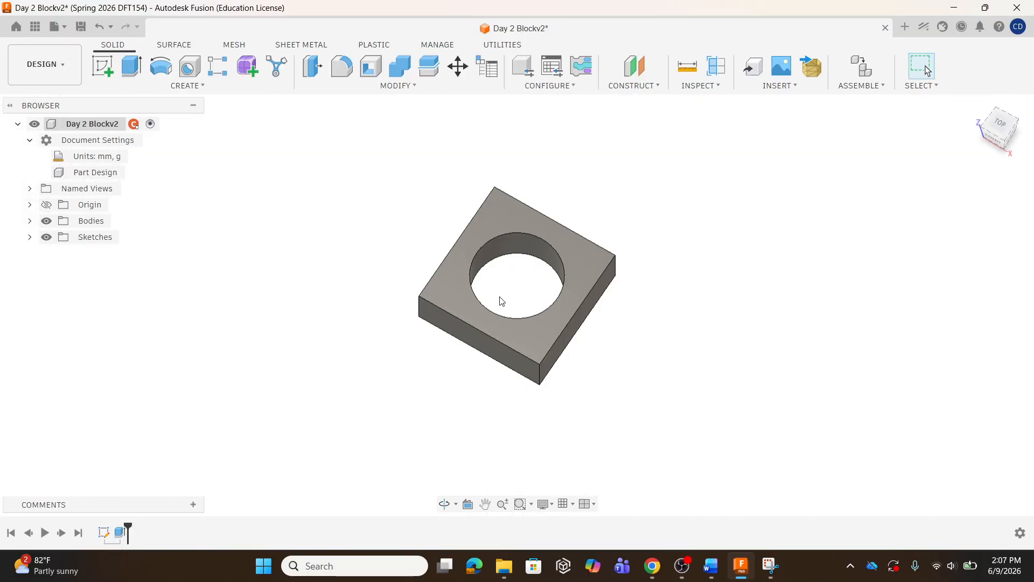
Edit the base sketch, set the square's side dimension back to 100 mm, and finish the sketch
double_click(105, 532)
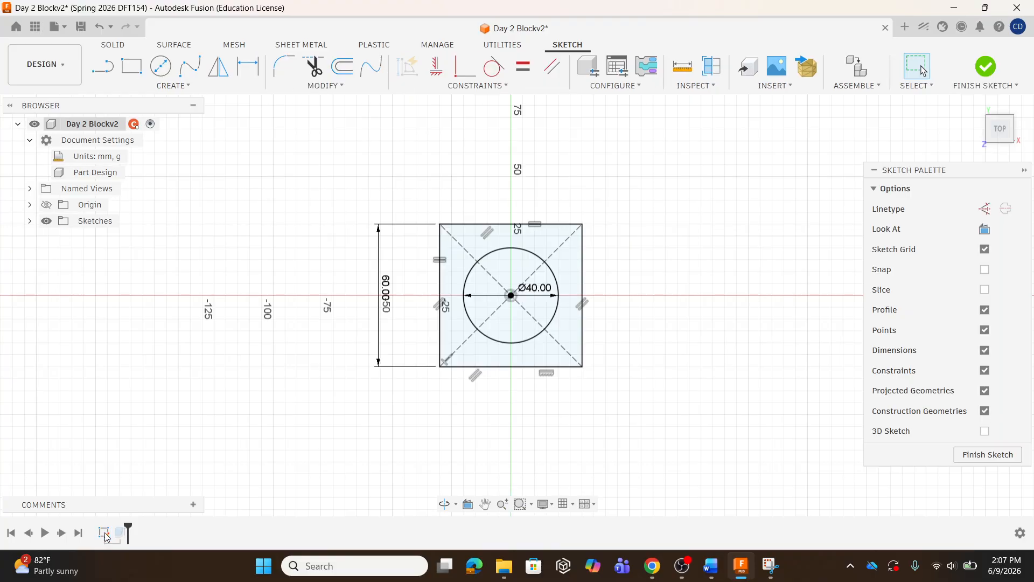
double_click(386, 294)
type("100")
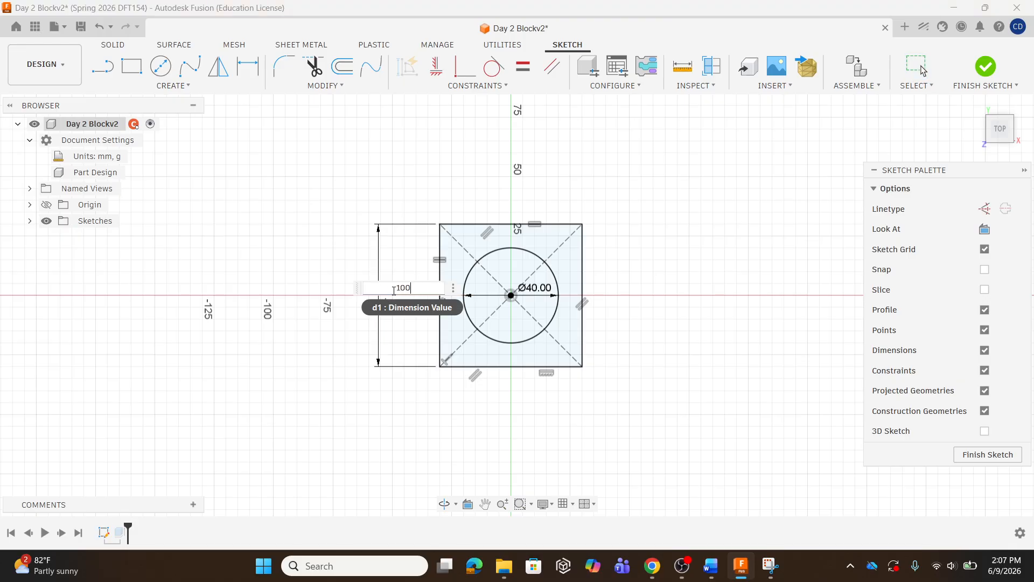
key("Return")
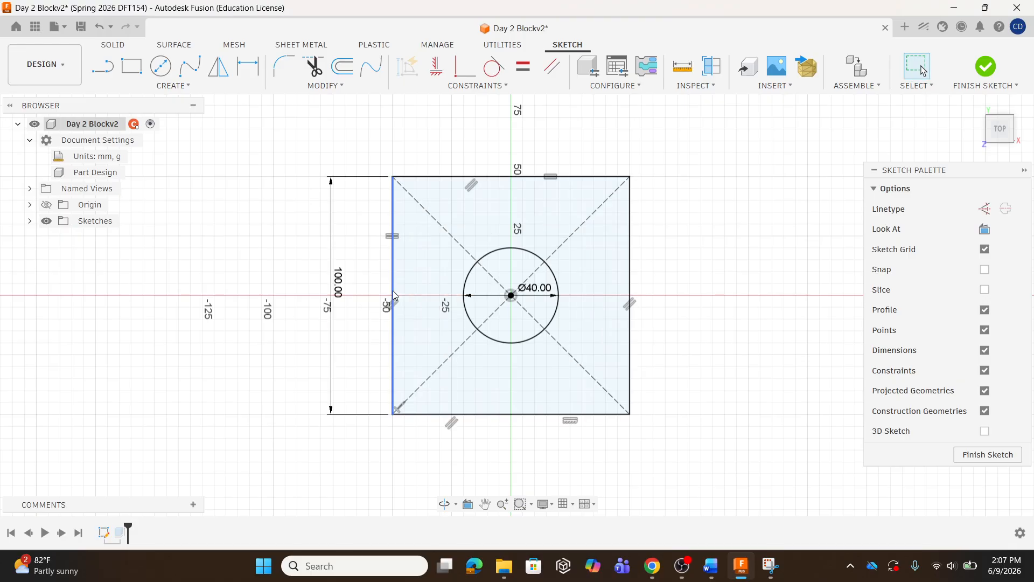
left_click(985, 67)
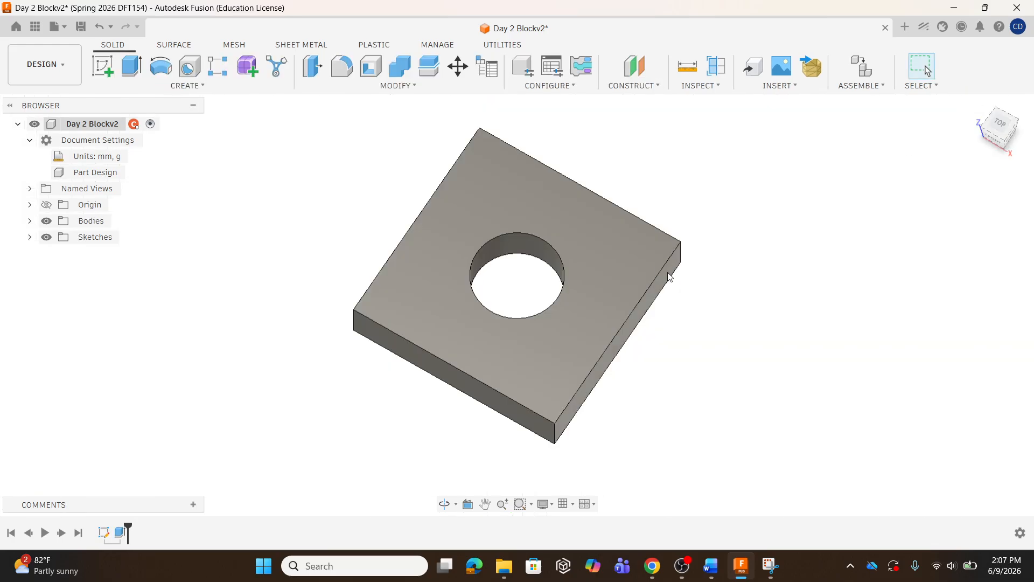
Chamfer the hole's top edge with an Equal Distance chamfer of 2 mm
middle_click_drag(653, 318, 648, 278, "shift")
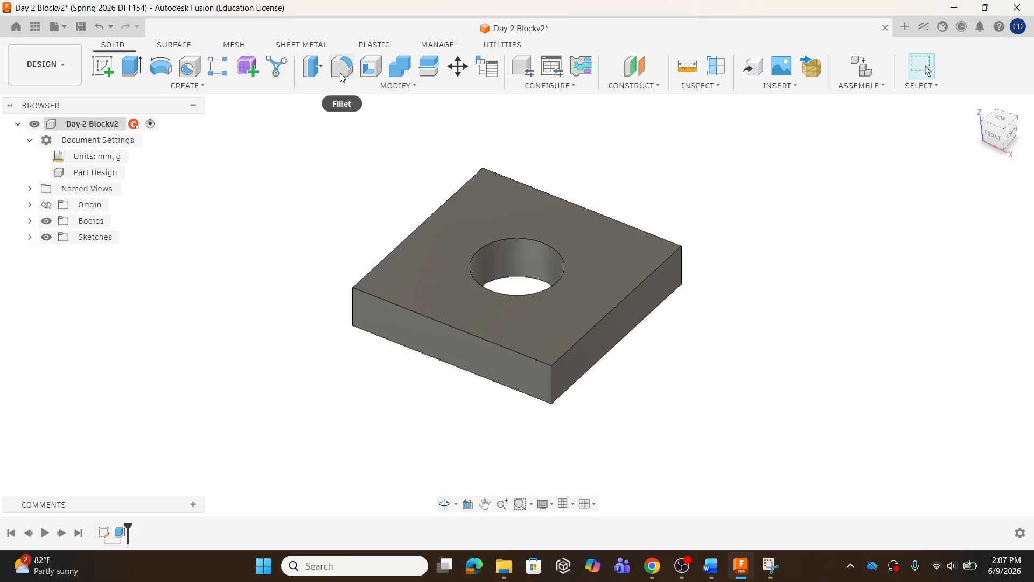
left_click(397, 86)
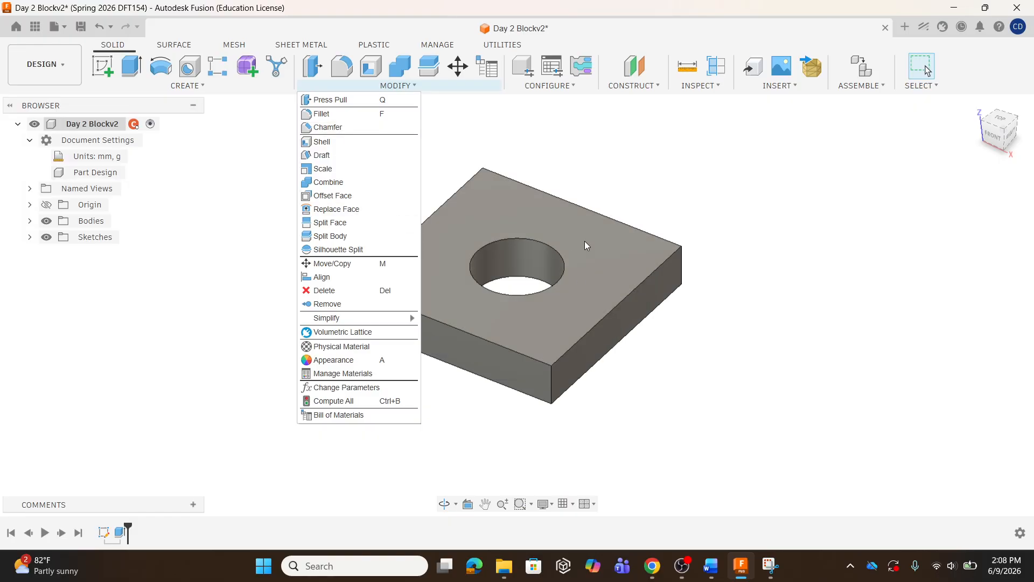
left_click(611, 177)
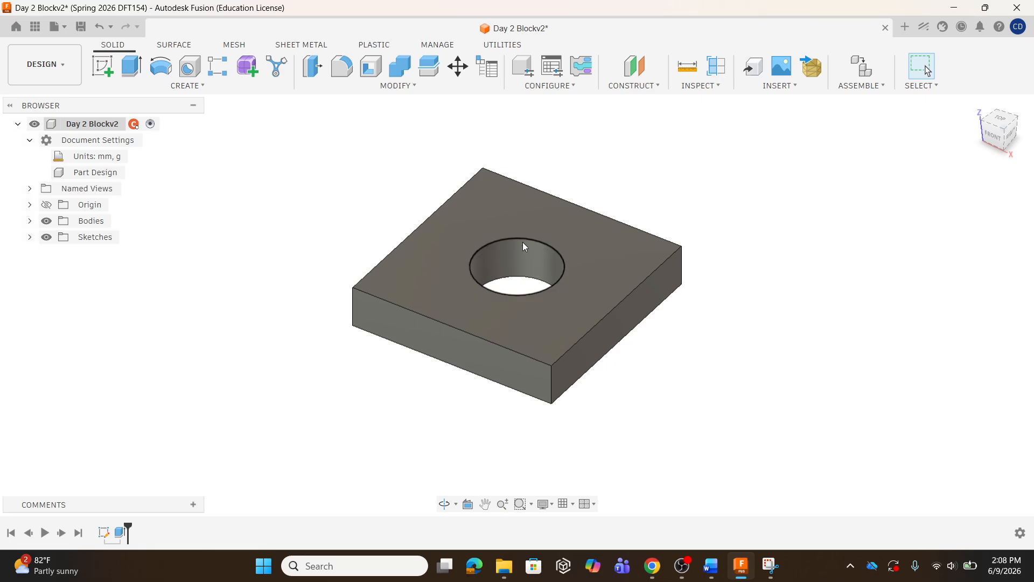
left_click(406, 87)
left_click(345, 127)
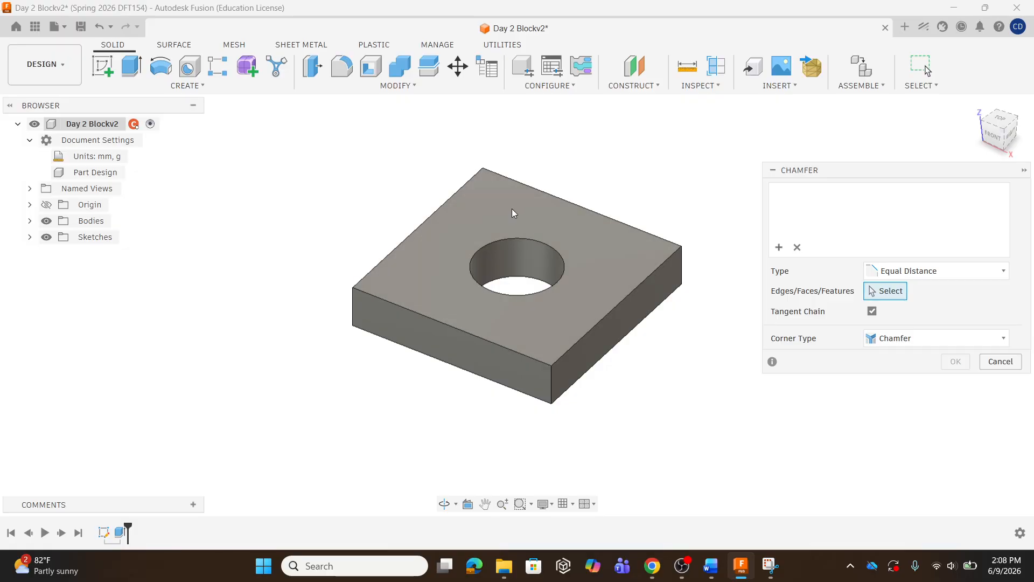
left_click(519, 236)
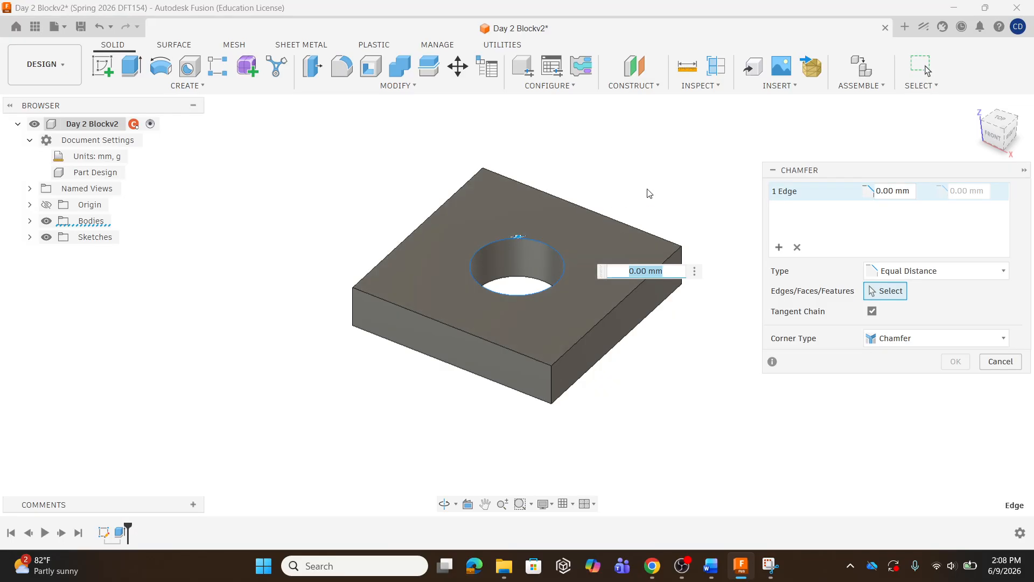
double_click(893, 191)
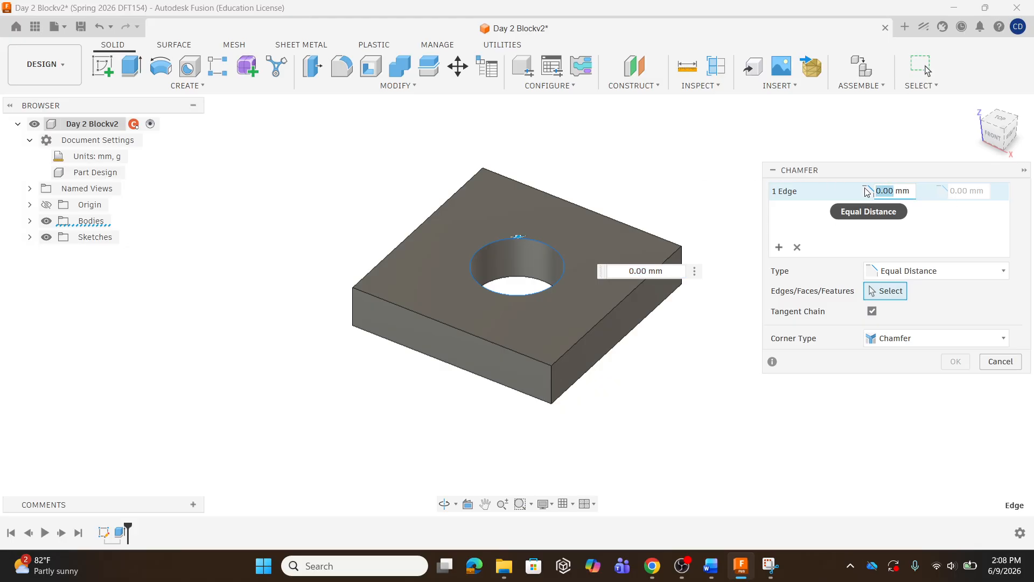
type("2")
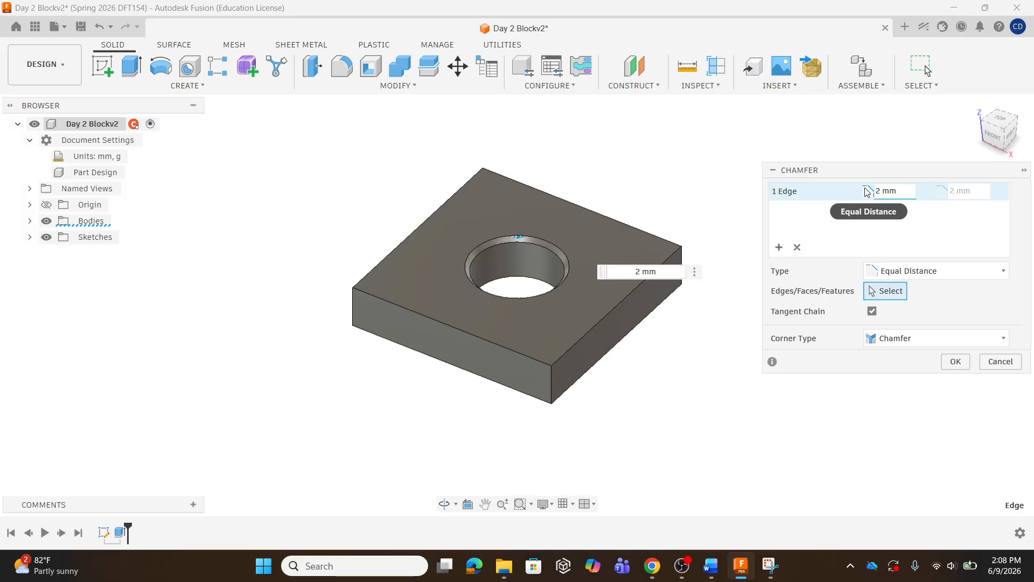
key("Return")
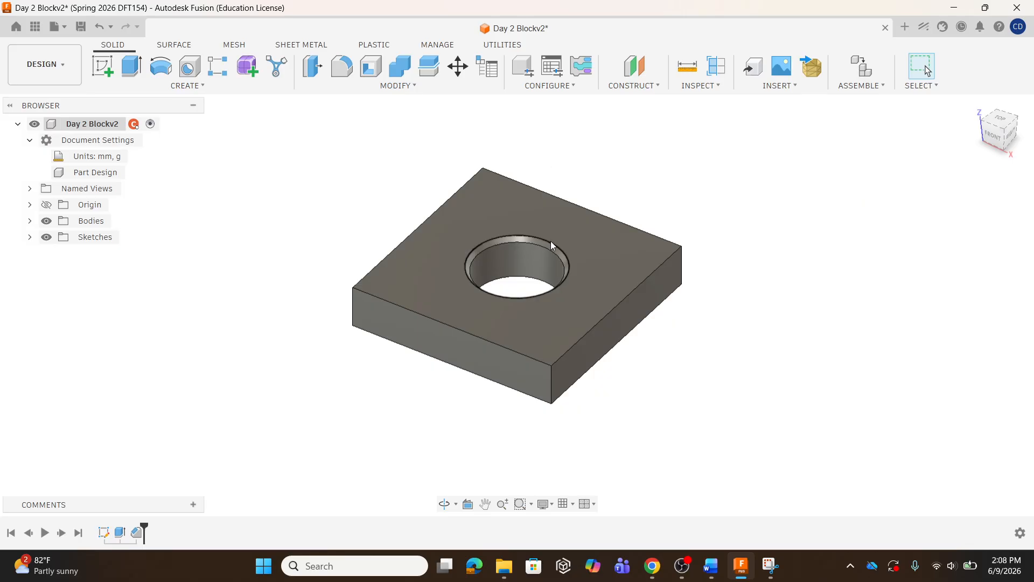
Edit the chamfer feature and set its distance to 5 mm
middle_click_drag(550, 241, 549, 252)
middle_click_drag(543, 337, 514, 333, "shift")
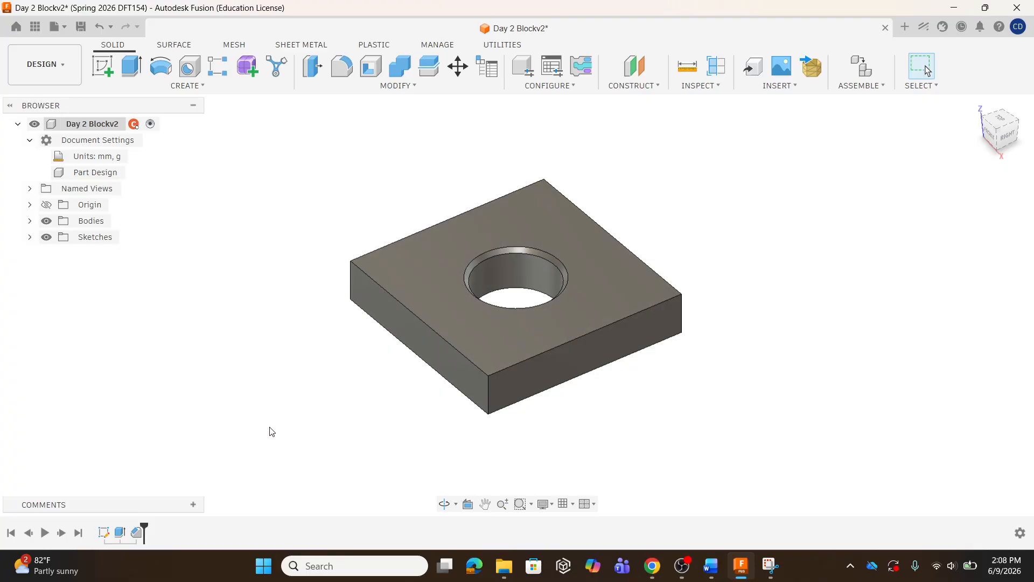
double_click(138, 532)
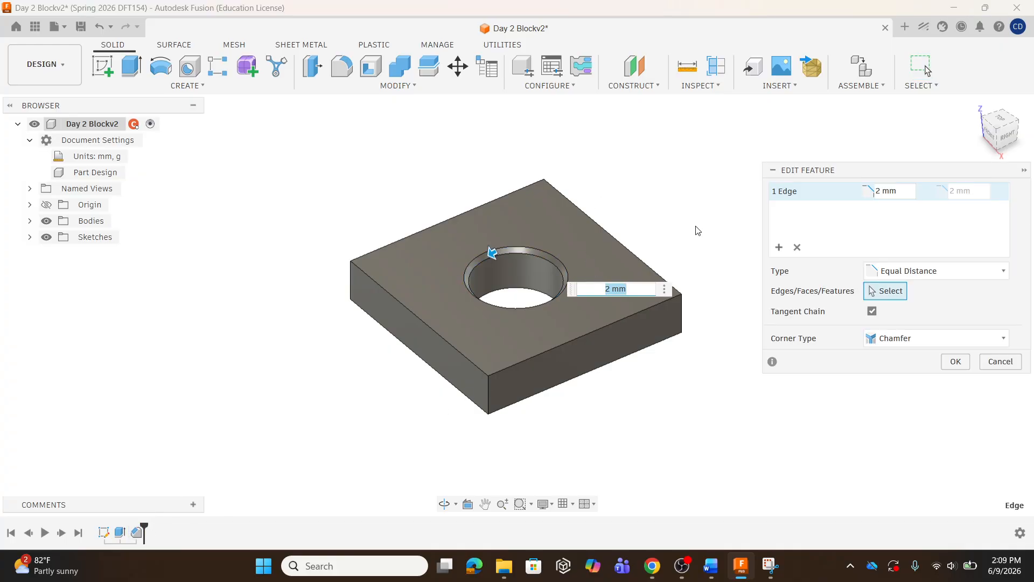
left_click_drag(882, 192, 874, 194)
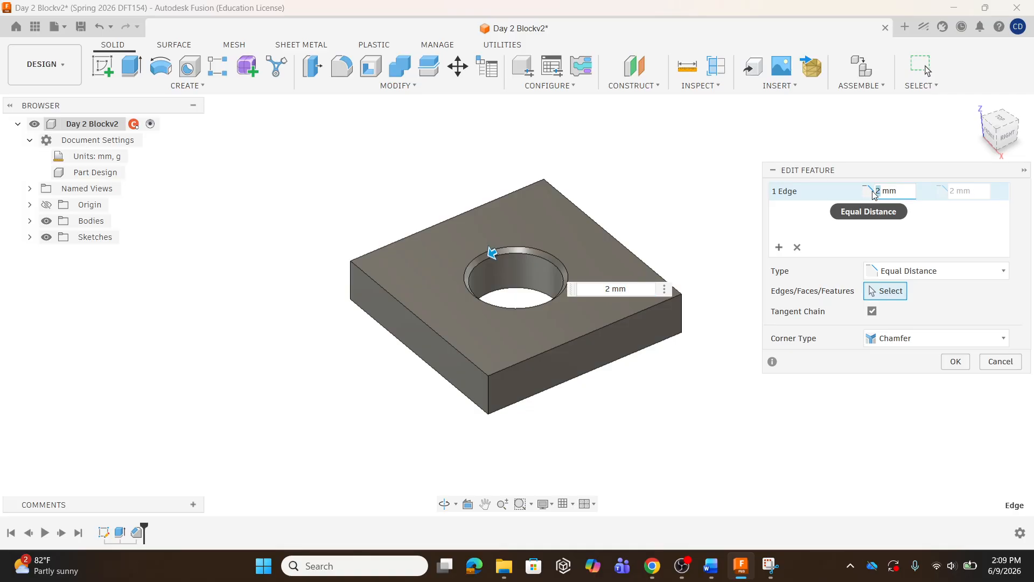
type("5")
key("Return")
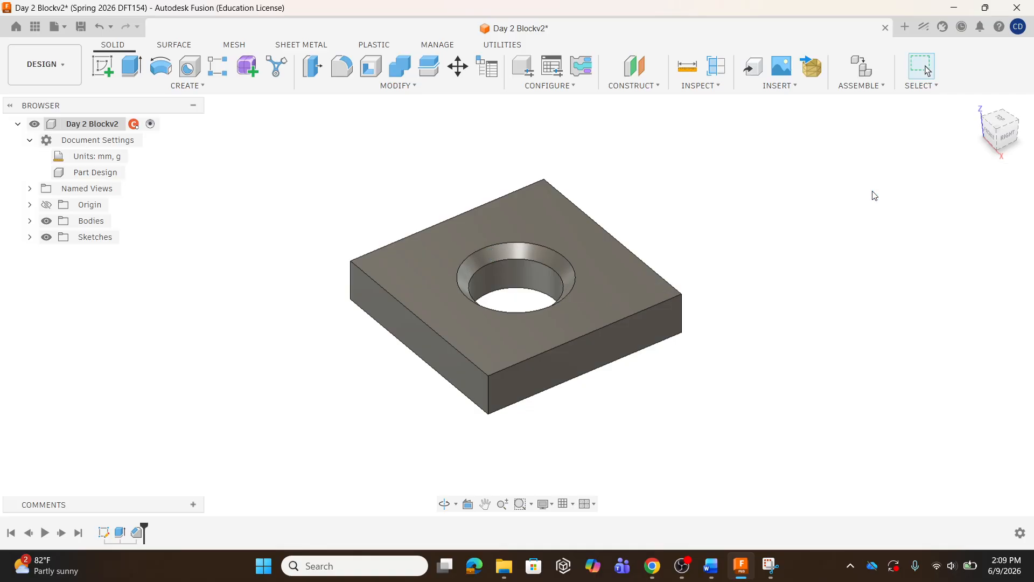
Edit the chamfer again, switch its type to Two Distance, and set the second distance to 8 mm
middle_click_drag(682, 293, 704, 293, "shift")
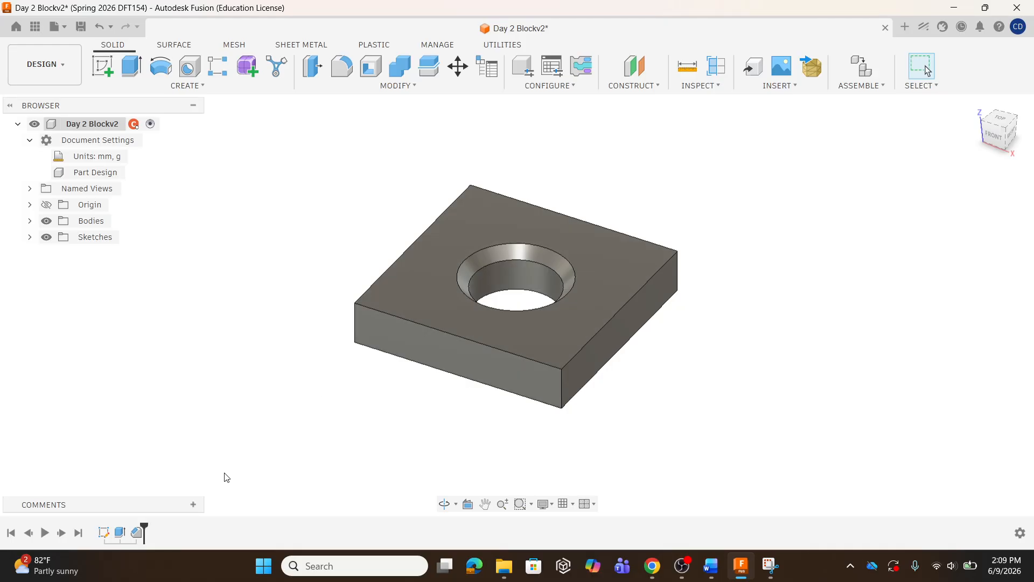
double_click(136, 535)
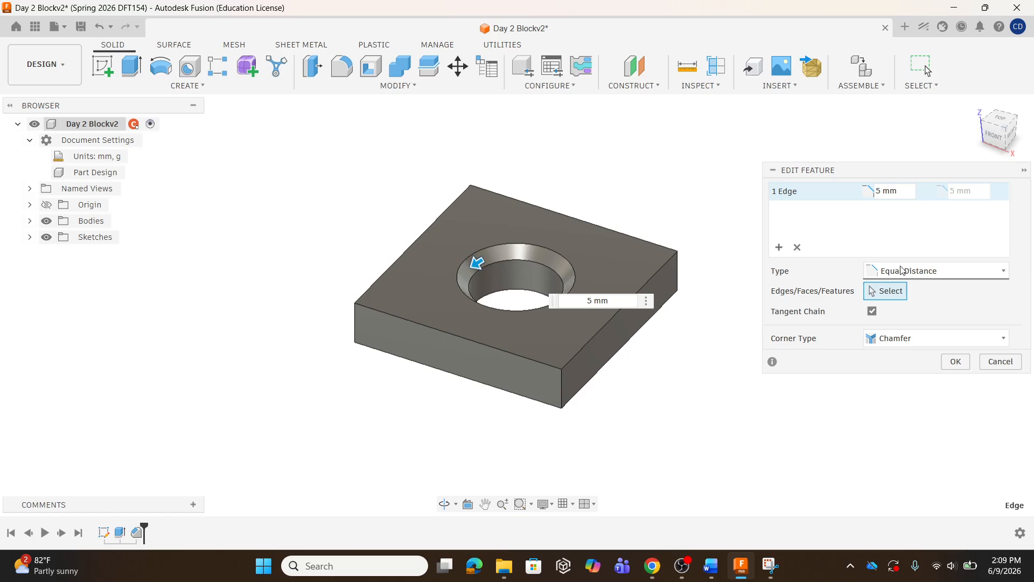
left_click(954, 271)
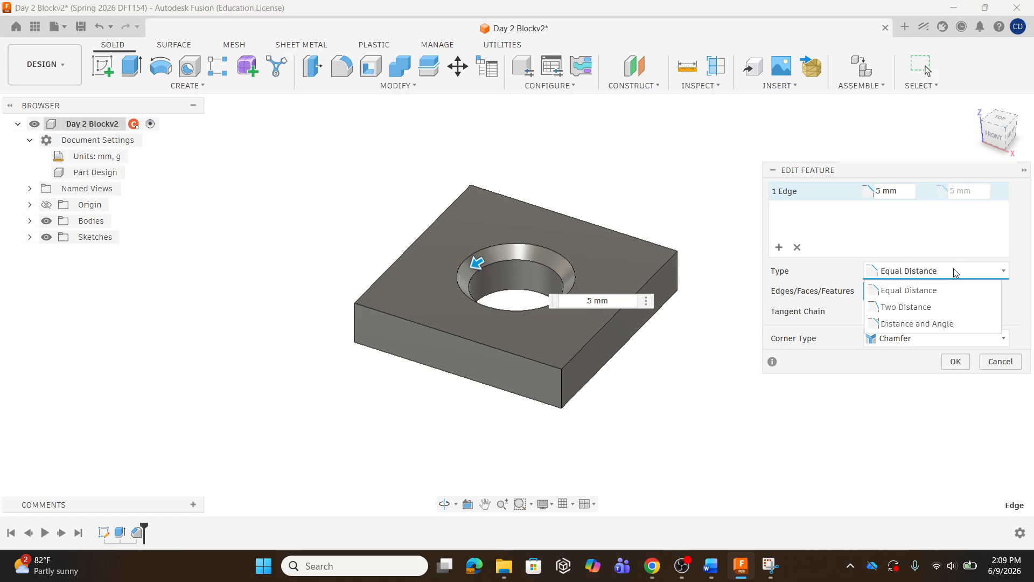
left_click(916, 307)
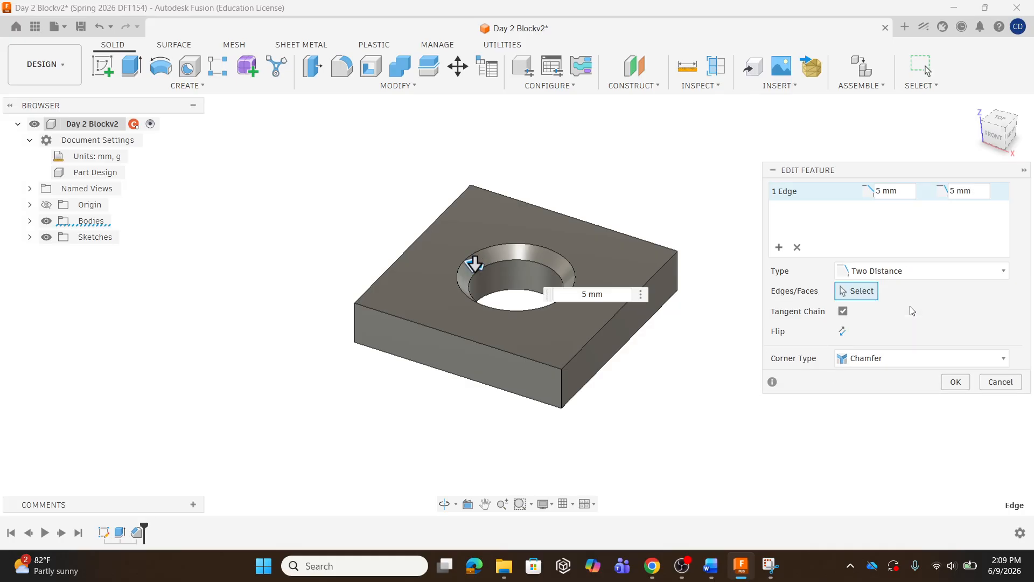
left_click(954, 191)
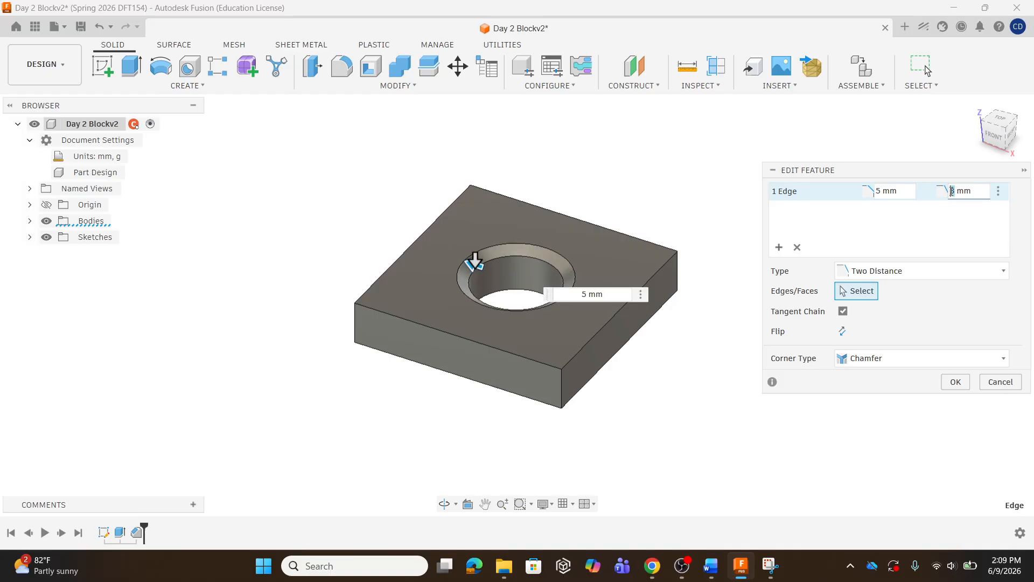
key("BackSpace")
type("8")
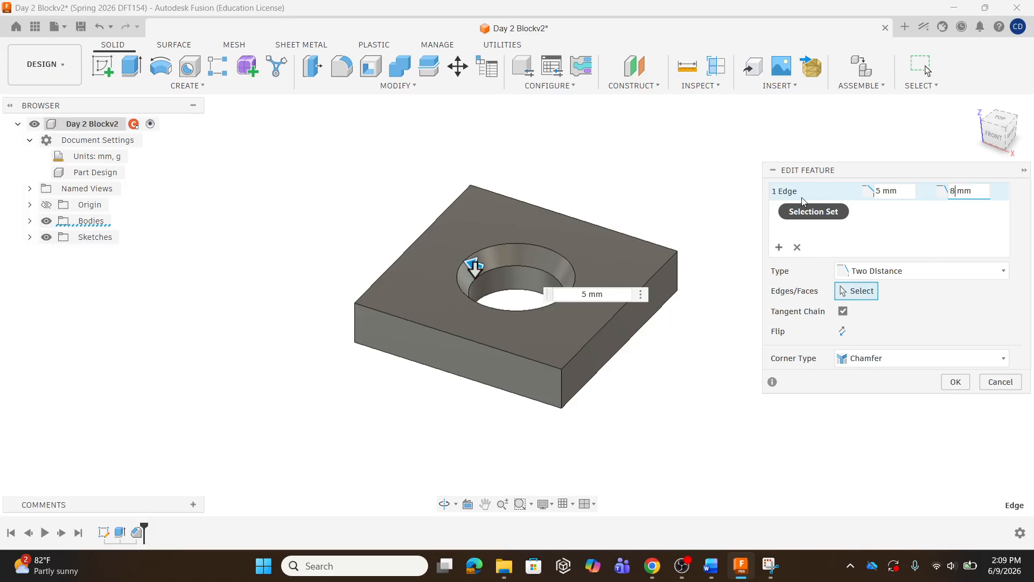
left_click(956, 190)
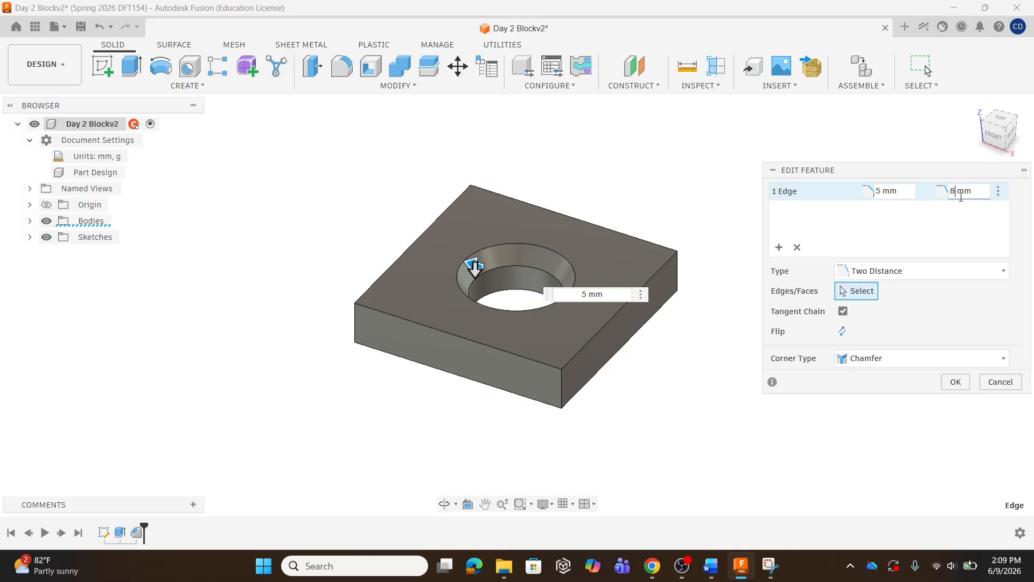
Switch the chamfer's type to Distance and Angle and set its angle to 30 deg
left_click(928, 274)
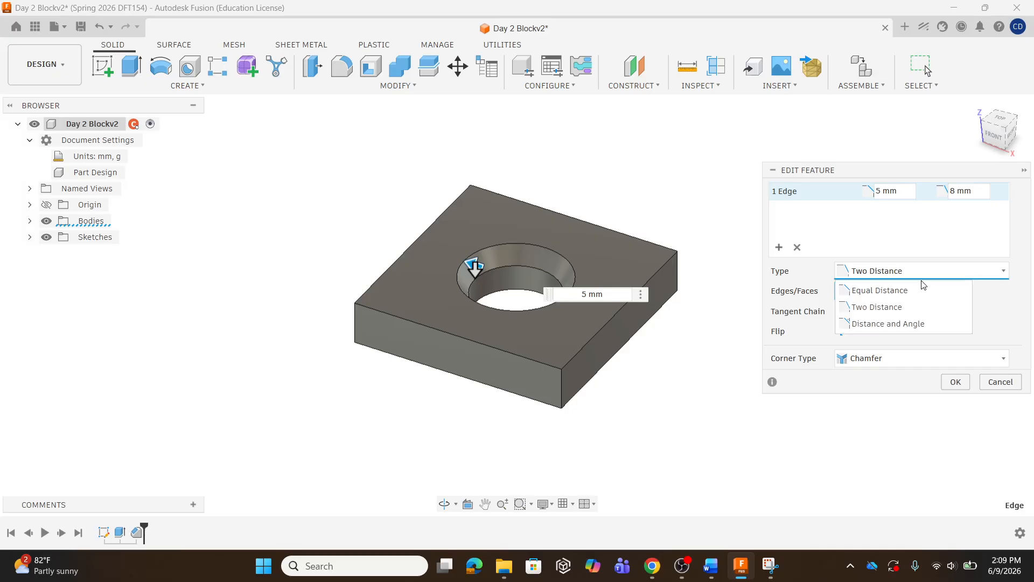
left_click(889, 323)
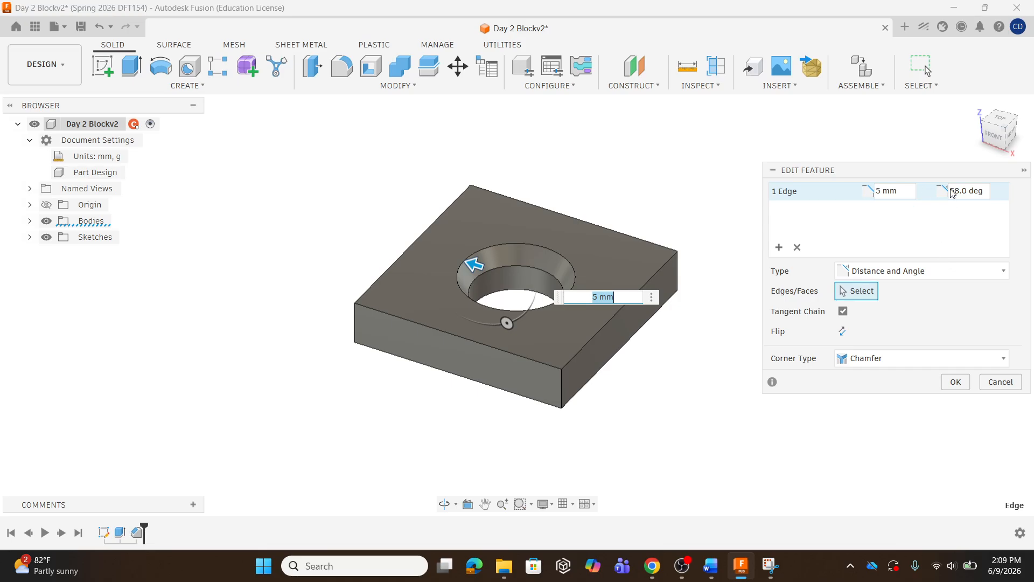
left_click_drag(971, 192, 940, 193)
type("45")
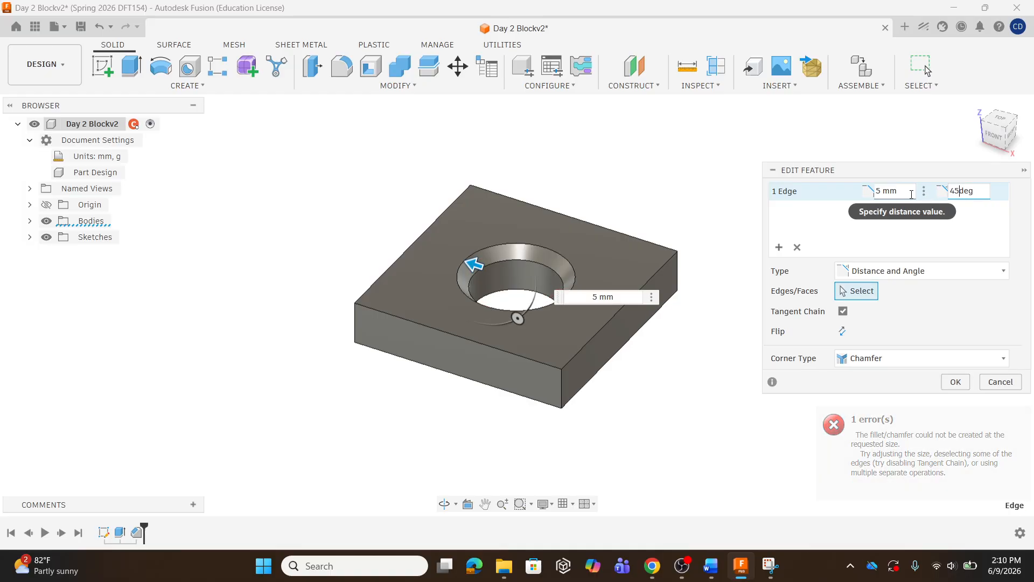
key("BackSpace")
key("BackSpace")
type("30")
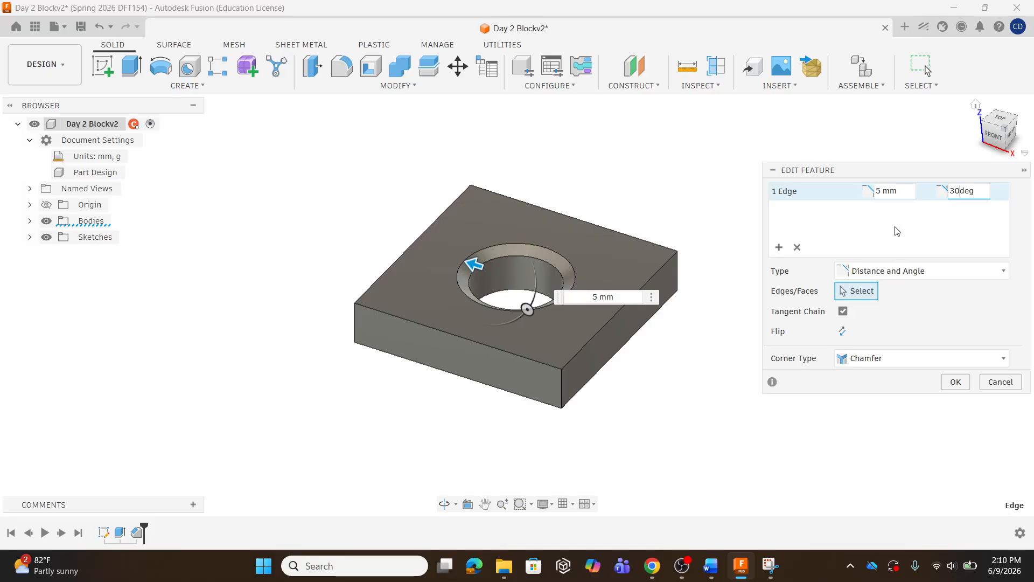
Switch the chamfer's type back to Equal Distance and confirm the feature edit
left_click(905, 274)
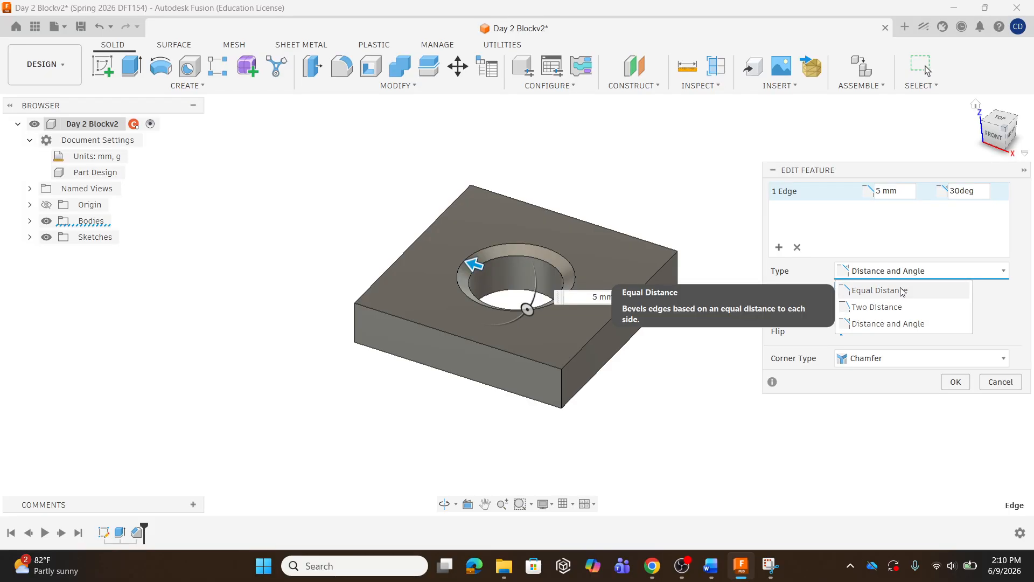
left_click(903, 290)
left_click(955, 361)
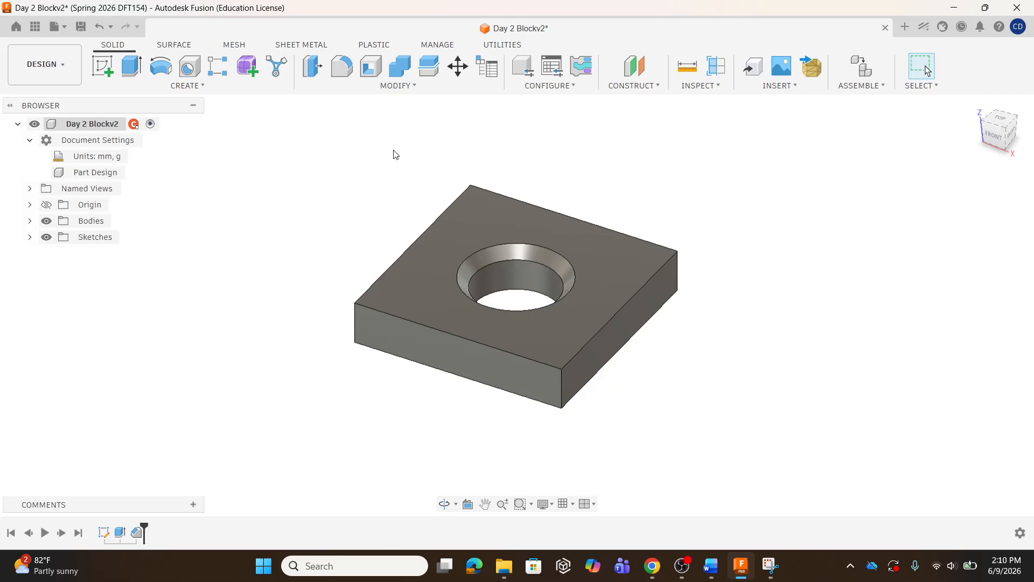
Fillet the plate's four top outer edges with a 4 mm radius
left_click(396, 90)
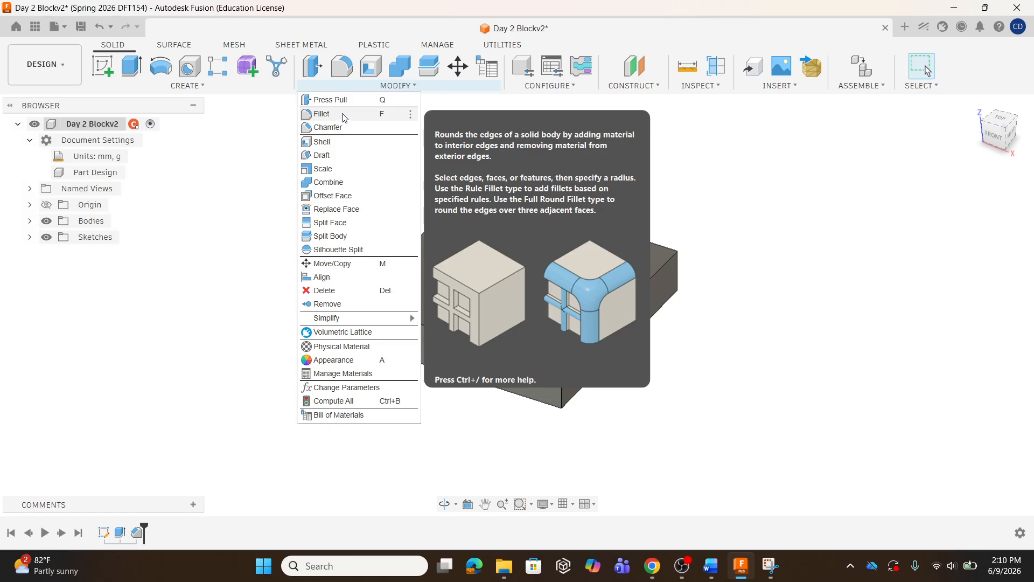
left_click(344, 118)
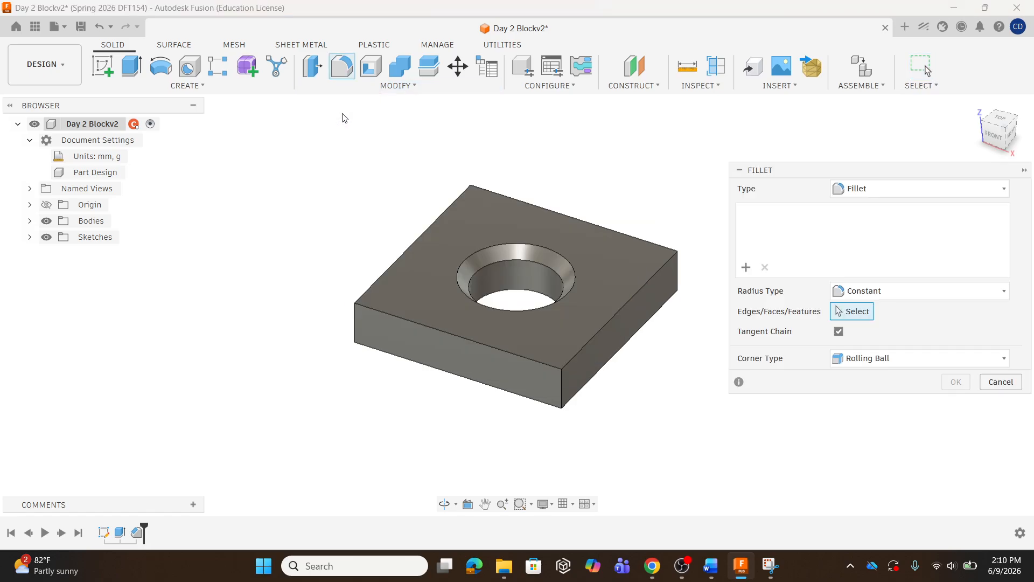
left_click(442, 330)
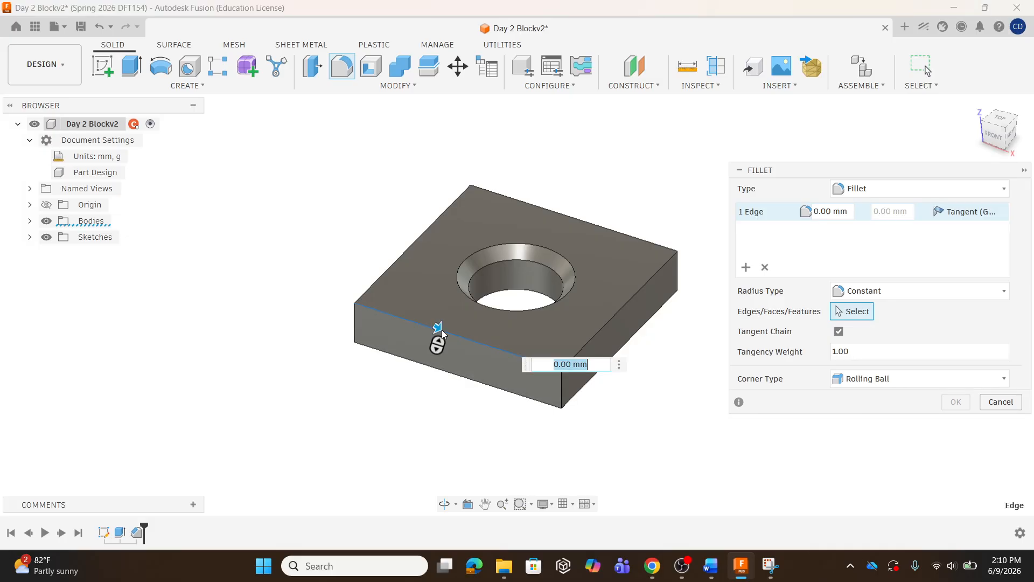
left_click(595, 336)
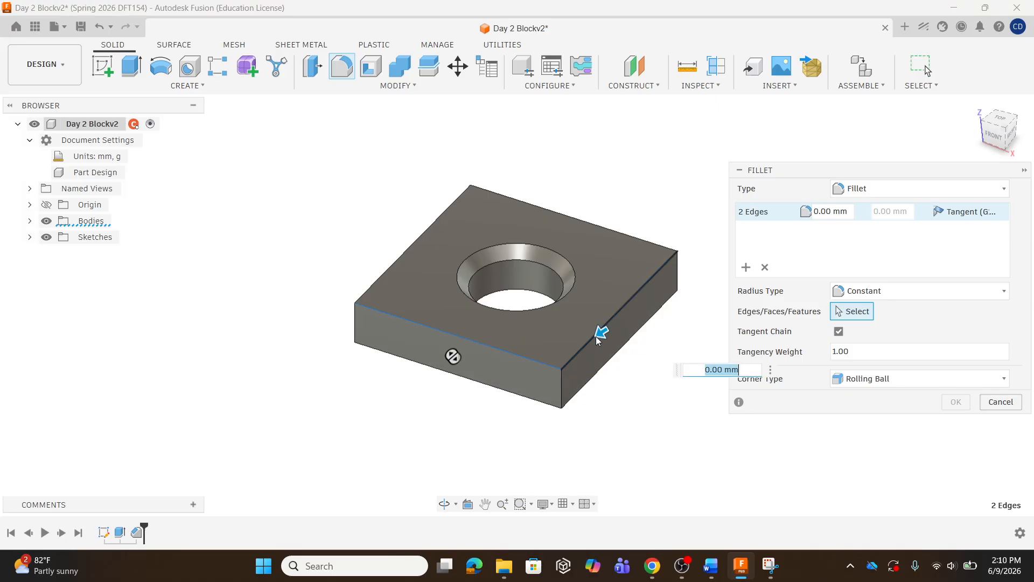
left_click(611, 230)
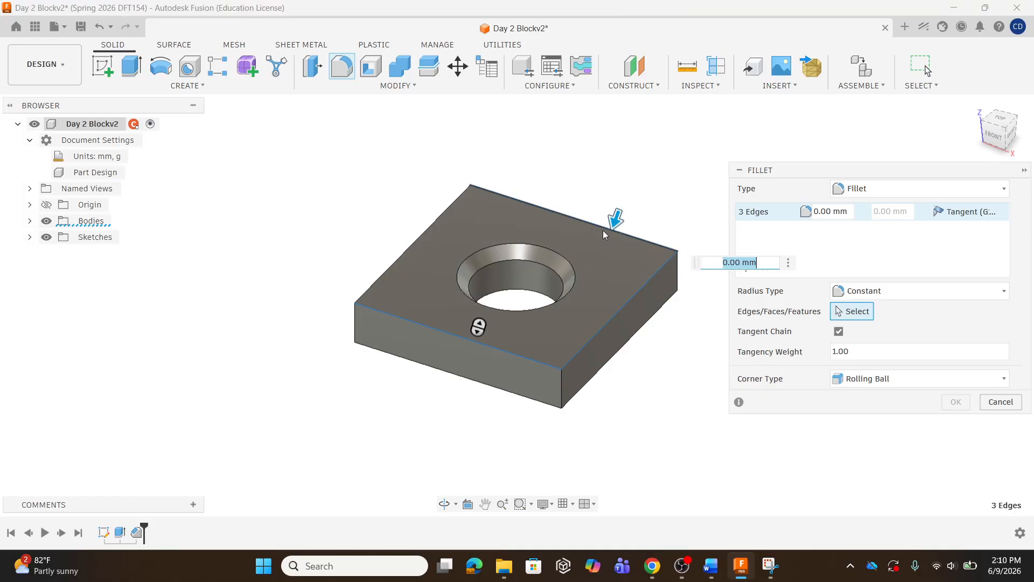
left_click(425, 225)
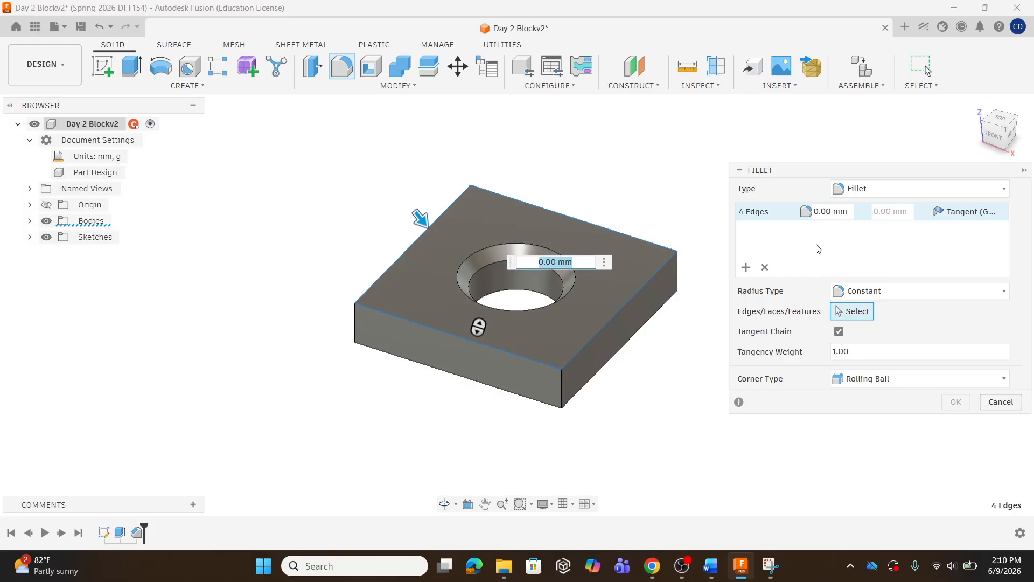
double_click(821, 211)
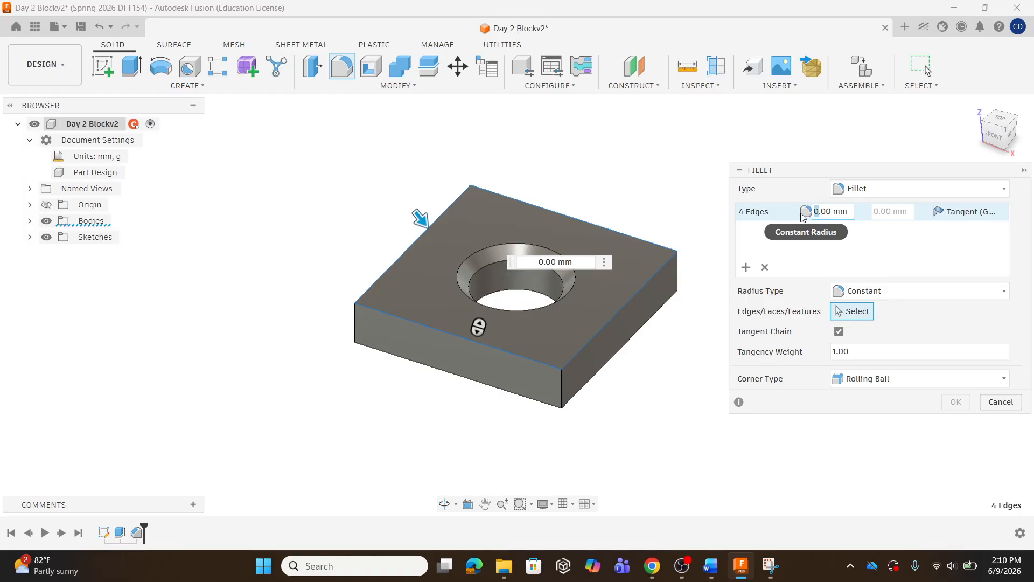
type("2")
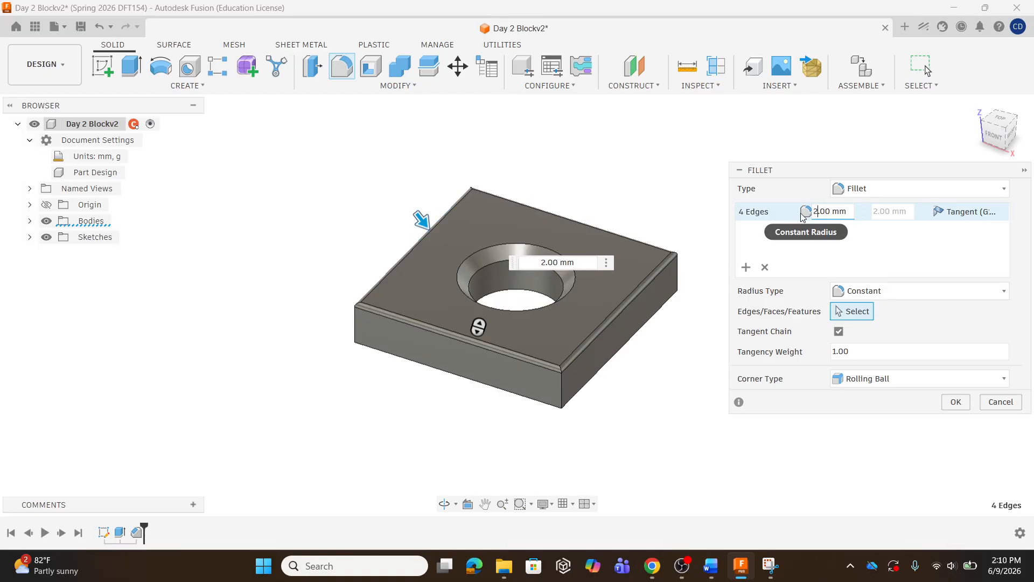
key("BackSpace")
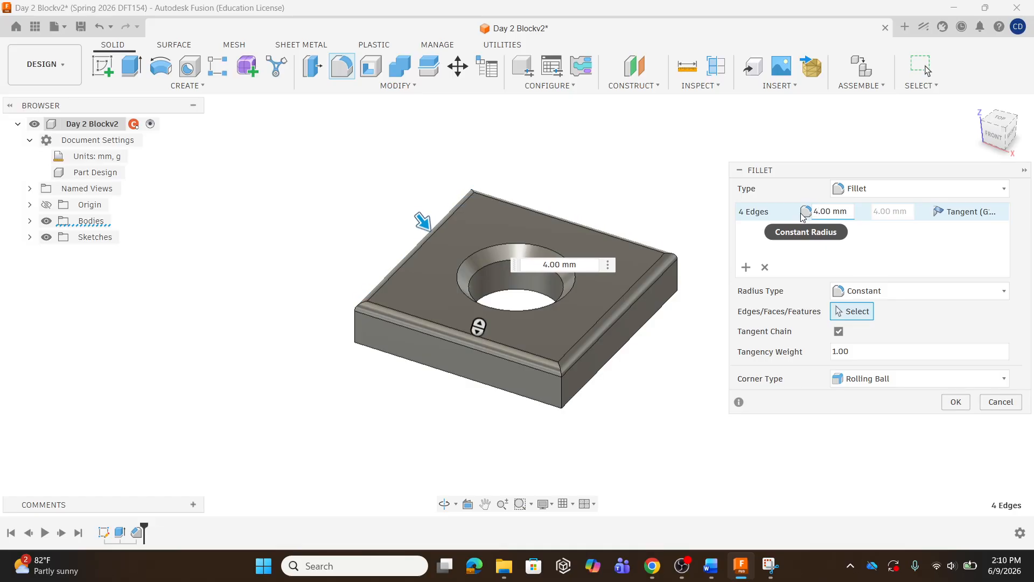
key("Return")
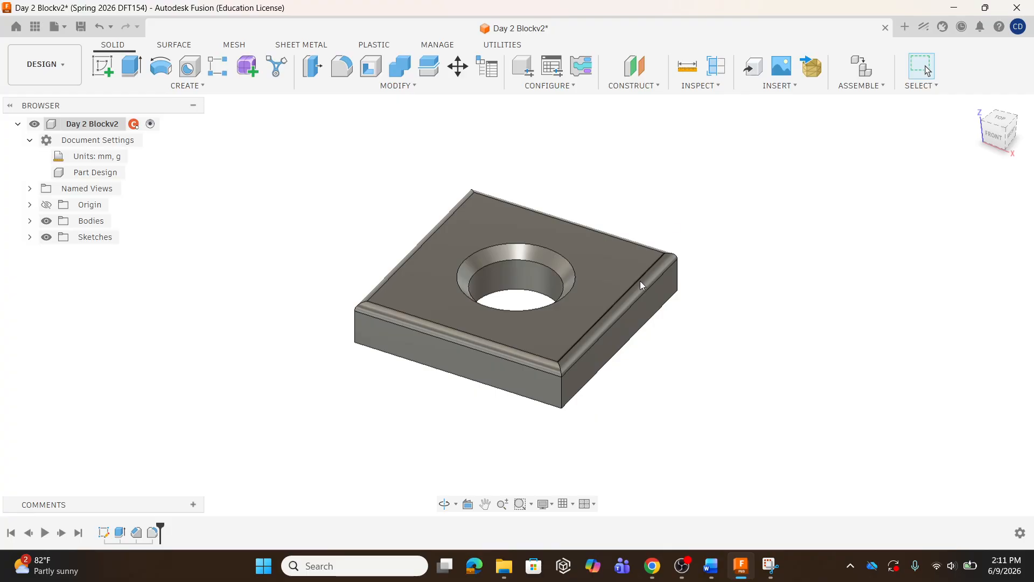
Fillet the plate's four vertical corner edges
mouse_move(500, 362)
middle_mouse_down("shift")
mouse_move(424, 315)
mouse_move(468, 320)
mouse_move(494, 364)
mouse_move(487, 351)
middle_mouse_up("shift")
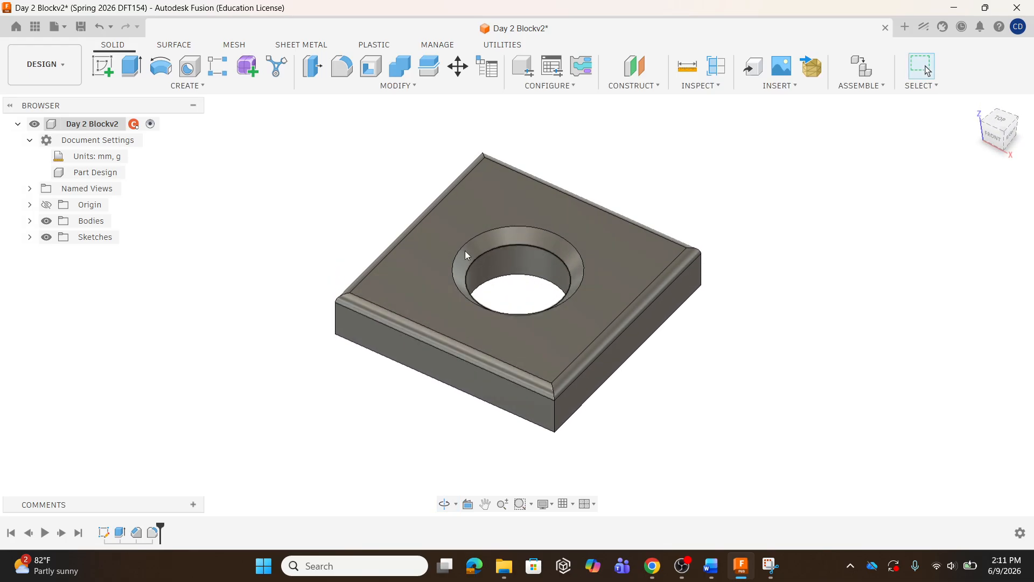
left_click(346, 73)
left_click(554, 421)
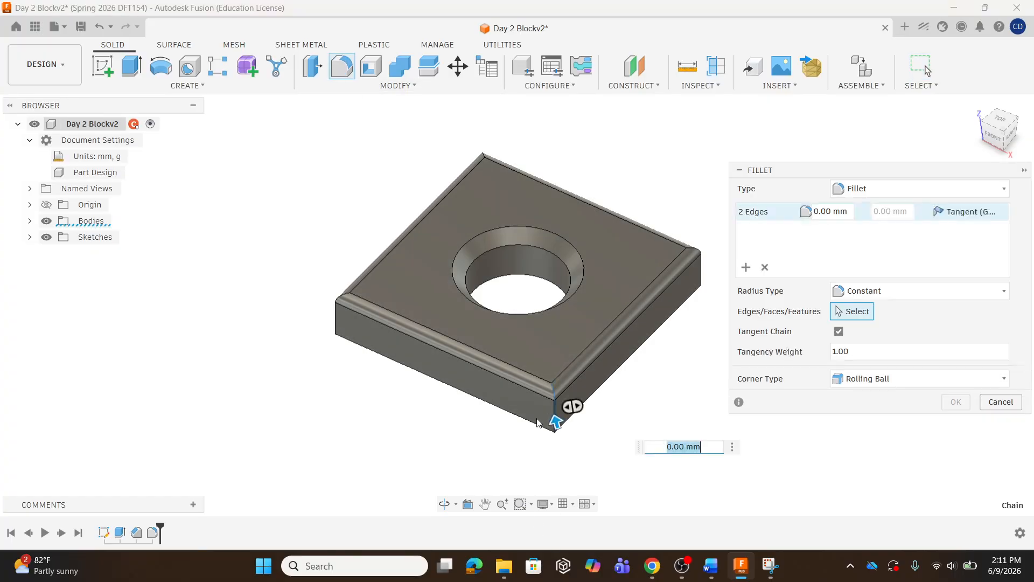
left_click(335, 324)
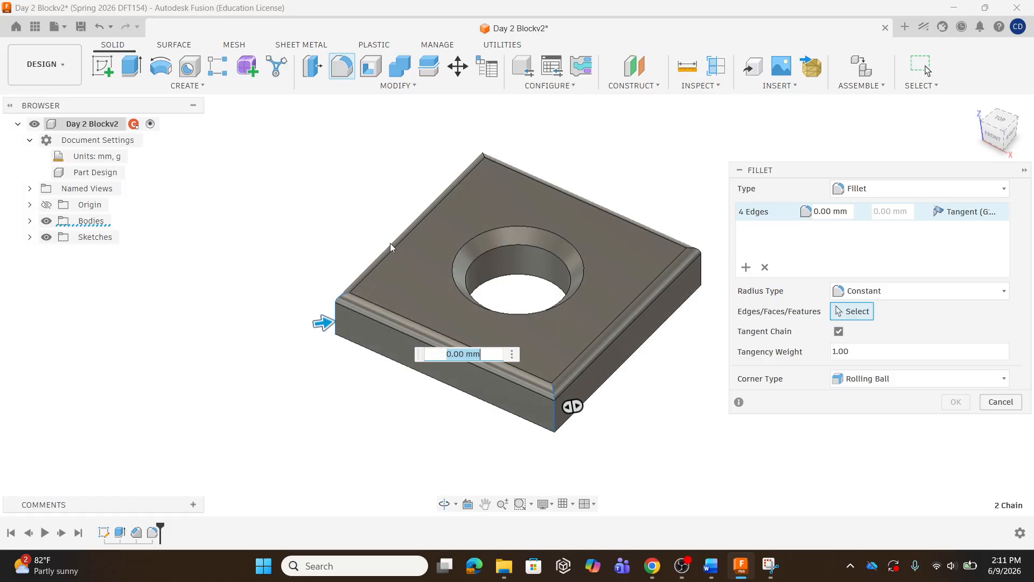
left_click(481, 168)
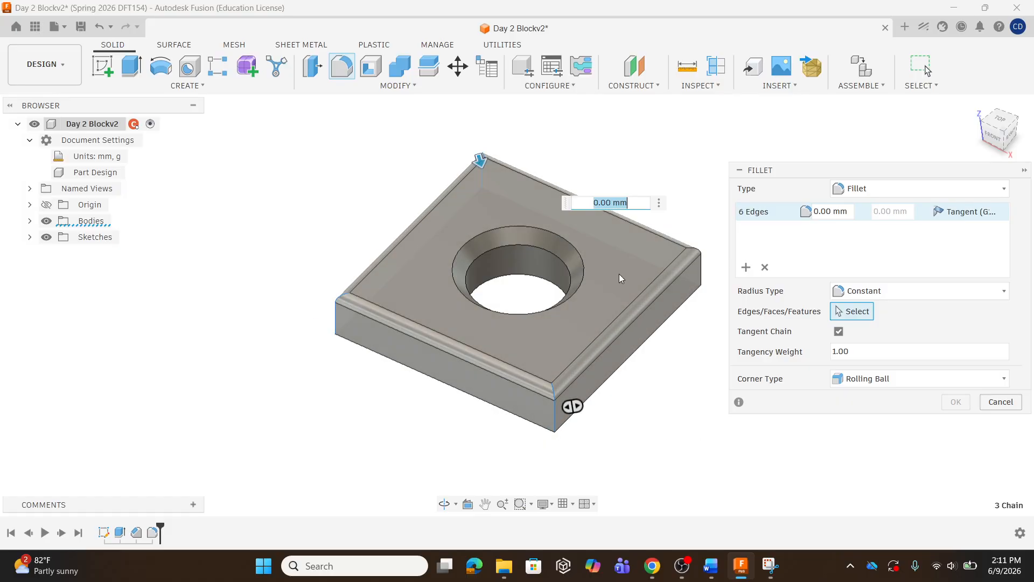
left_click(701, 269)
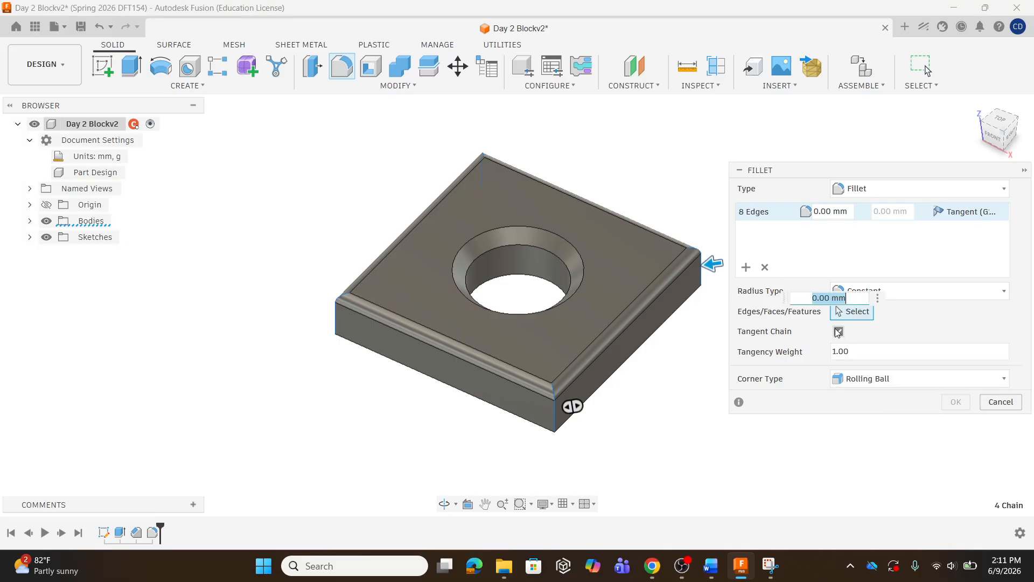
left_click(800, 211)
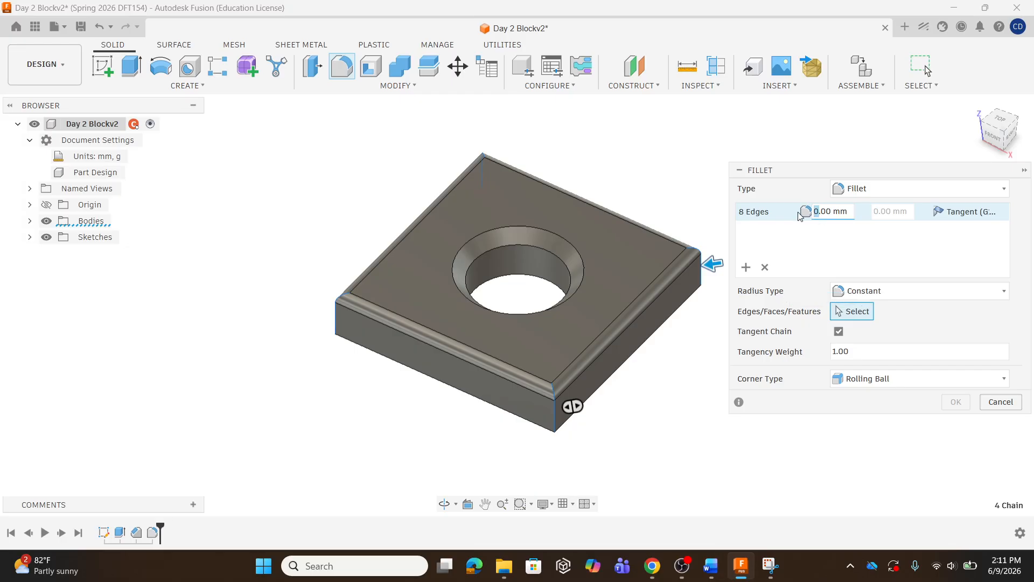
key("Return")
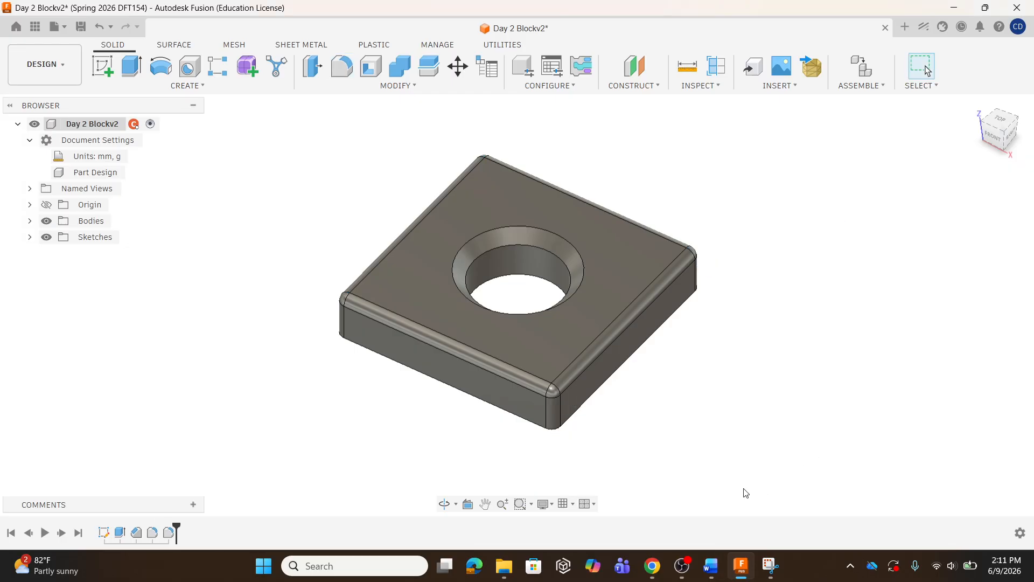
Inspect the filleted plate up close, then open the data panel to view the project's files
scroll(549, 397, "up", 6)
middle_click_drag(602, 414, 597, 384, "shift")
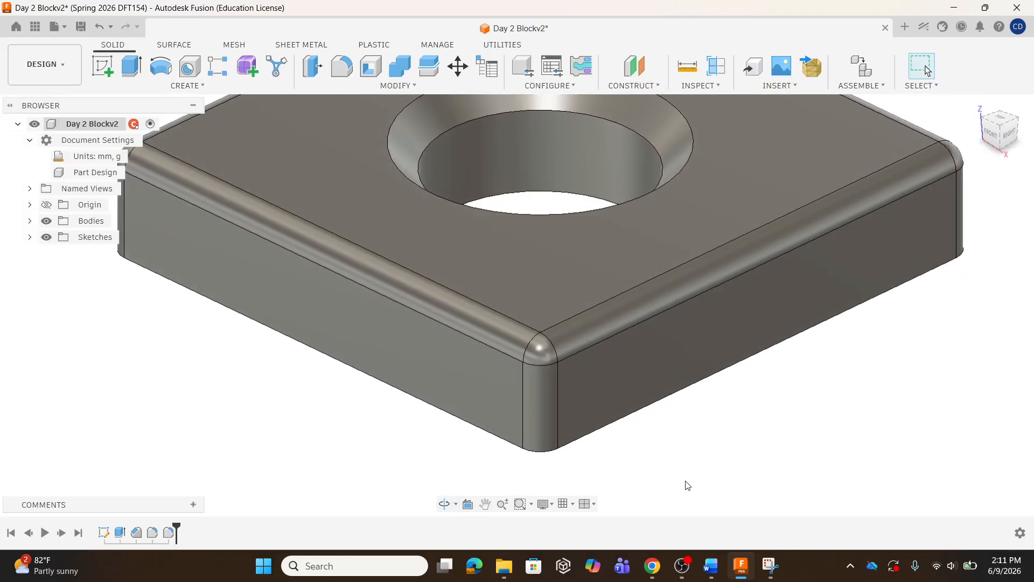
scroll(687, 486, "down", 5)
middle_click_drag(680, 438, 593, 347, "shift")
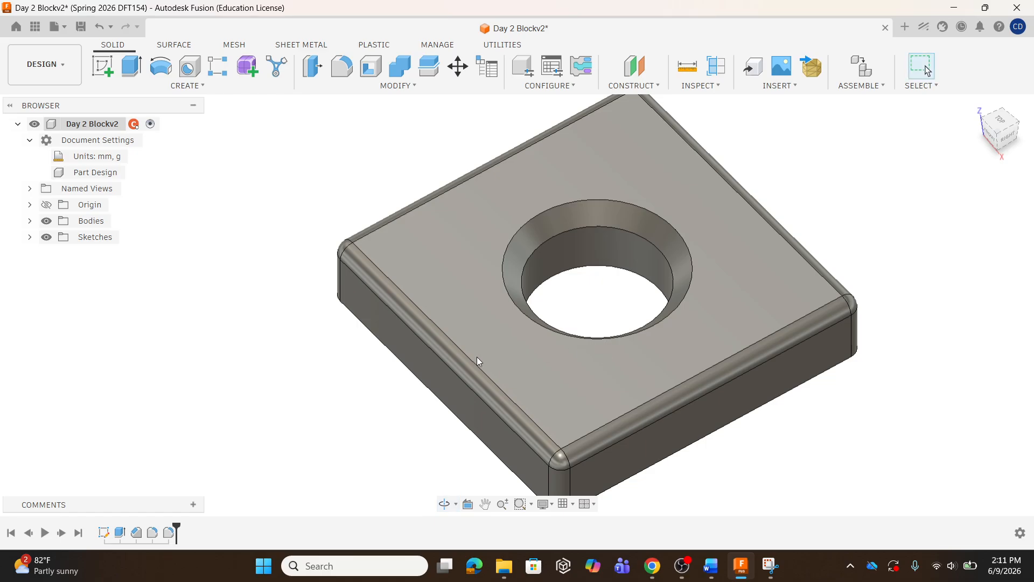
scroll(482, 361, "down", 2)
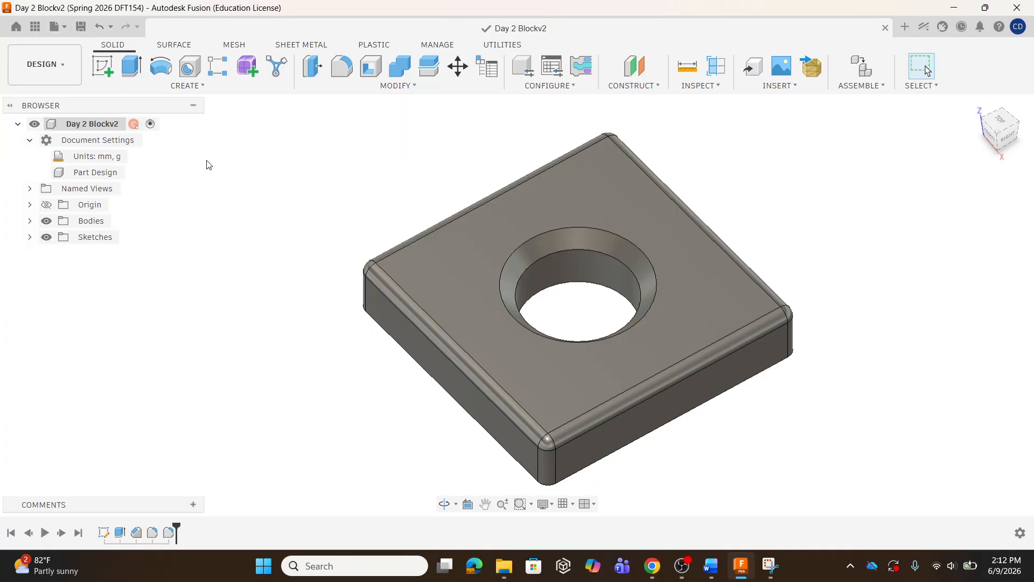
left_click(35, 27)
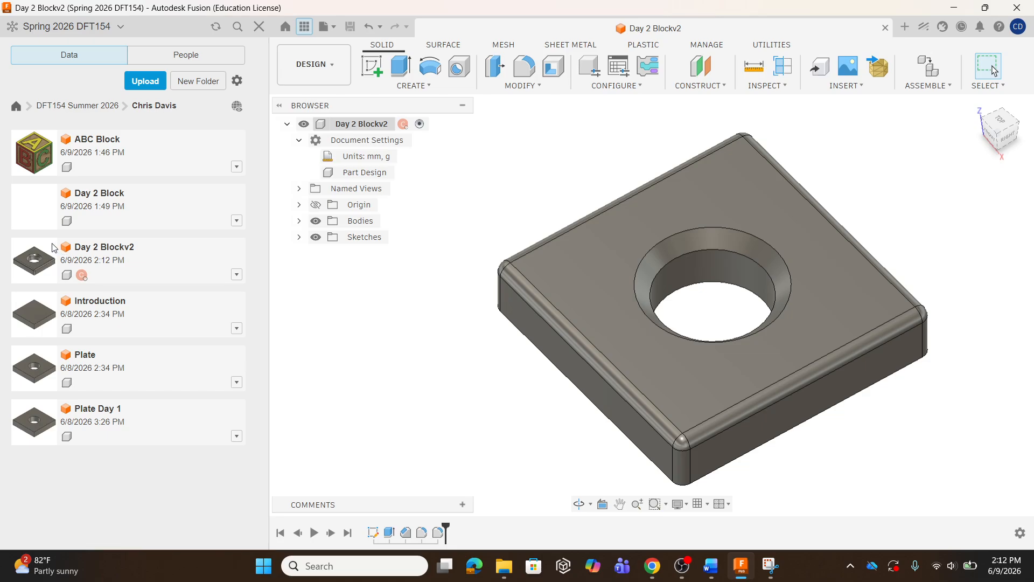
scroll(469, 307, "down", 2)
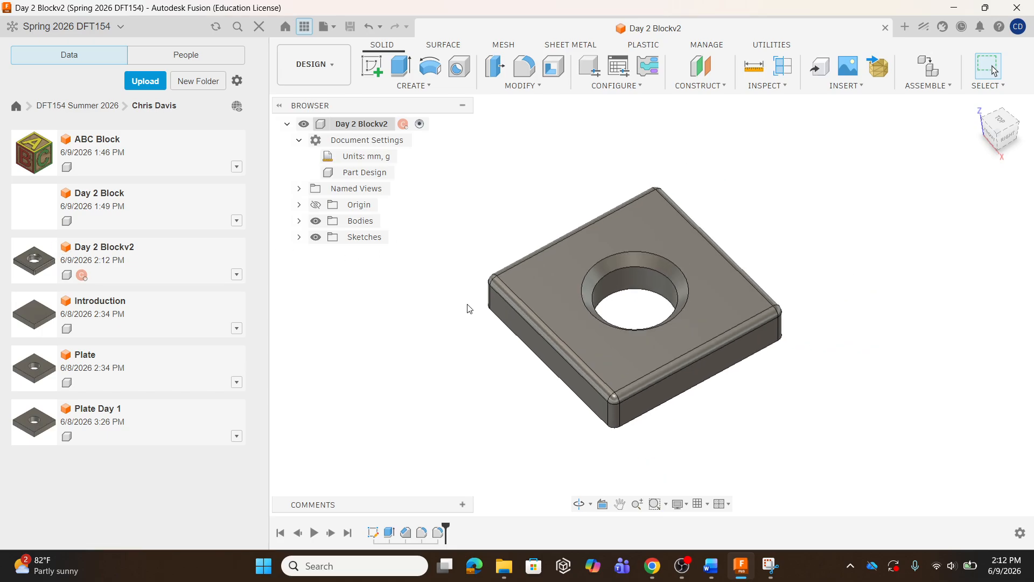